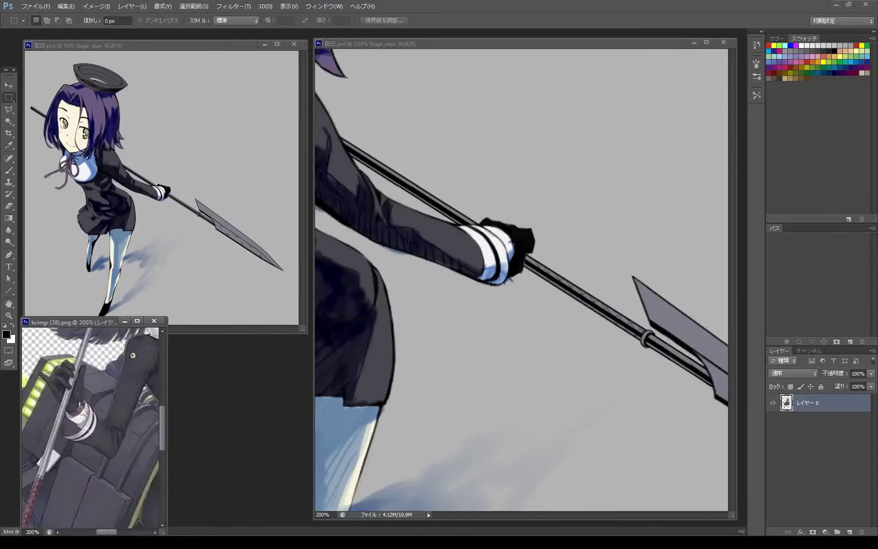
# Clip the new grey layer to the hada skin layer with Ctrl+Alt+G
pyautogui.scroll(4, 521, 279)
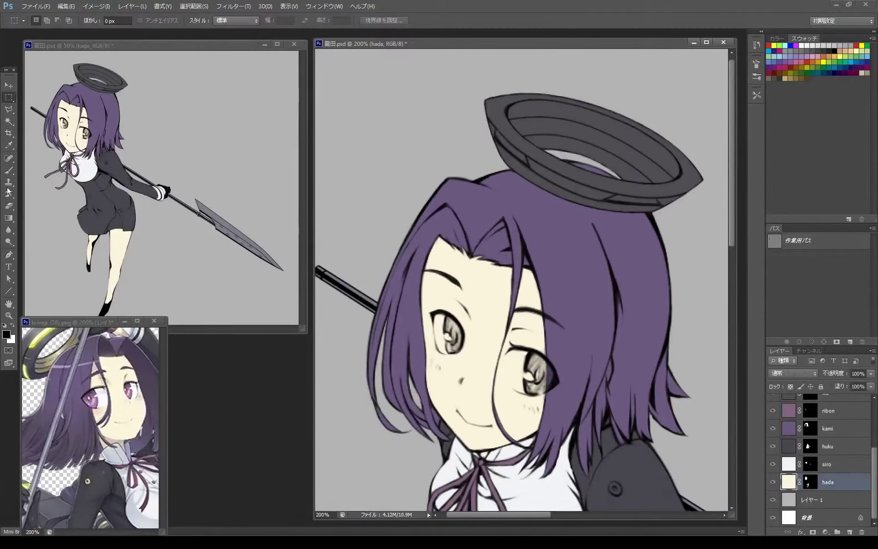
pyautogui.hotkey('ctrl', 'alt', 'g')
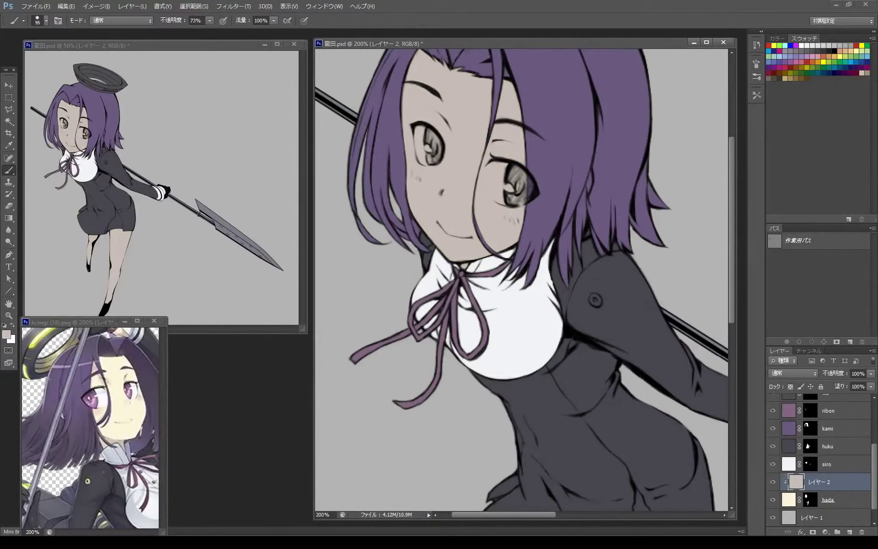
# Add a black-filled mask to the grey shadow layer and paint soft cheek shading
pyautogui.click(812, 531)
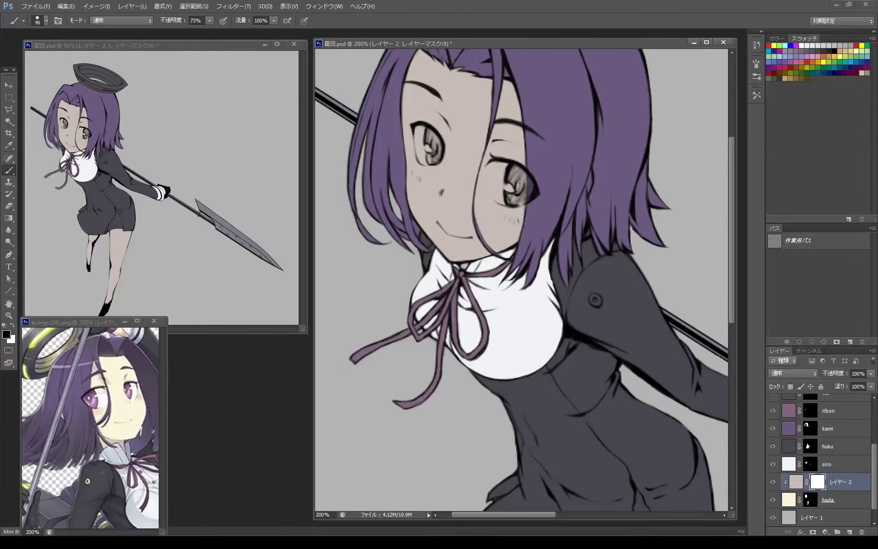
pyautogui.press('d')
pyautogui.hotkey('alt', 'BackSpace')
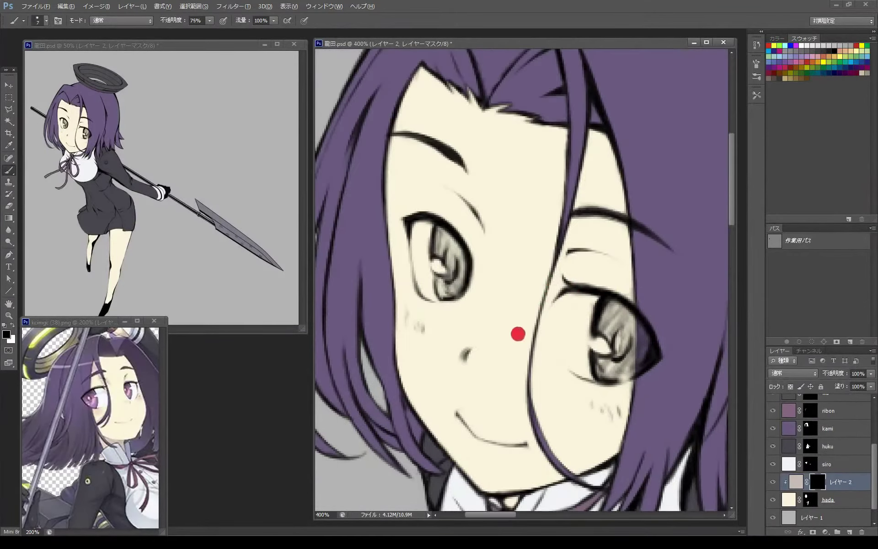
pyautogui.moveTo(470, 339); pyautogui.dragTo(458, 357)
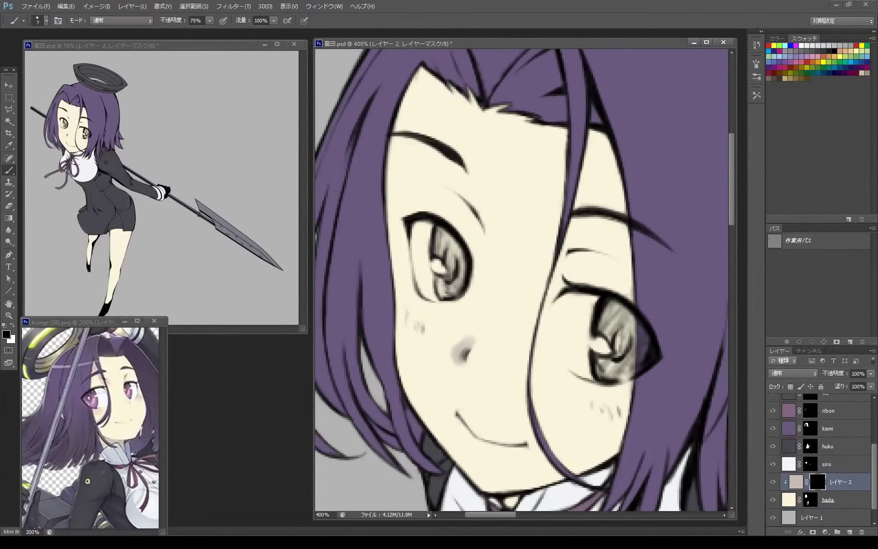
pyautogui.moveTo(526, 215); pyautogui.dragTo(553, 247)
pyautogui.moveTo(480, 238)
pyautogui.mouseDown()
pyautogui.moveTo(503, 270)
pyautogui.moveTo(421, 212)
pyautogui.mouseUp()
# Refine the cheek shading, alternating white and black strokes while reframing the head
pyautogui.press('x')
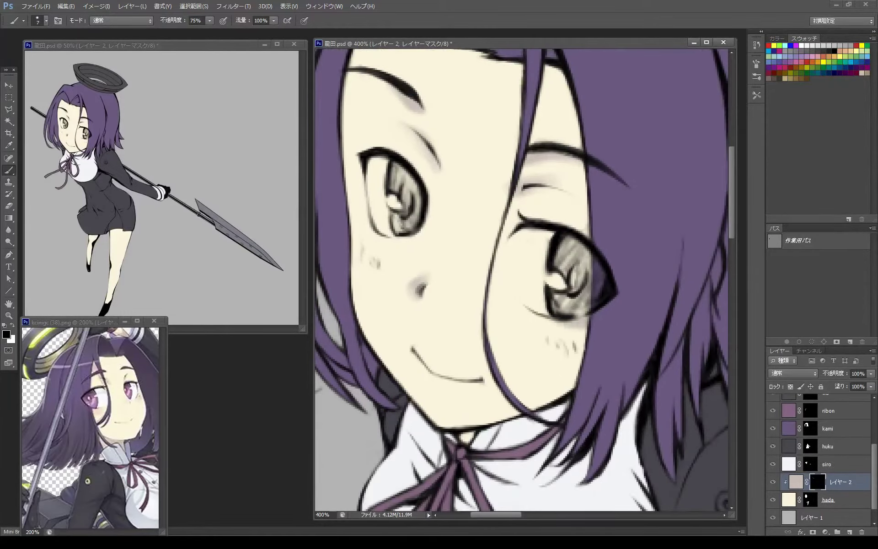
pyautogui.moveTo(458, 256); pyautogui.dragTo(453, 158)
pyautogui.moveTo(457, 229)
pyautogui.mouseDown()
pyautogui.moveTo(535, 343)
pyautogui.moveTo(471, 233)
pyautogui.mouseUp()
pyautogui.press('x')
pyautogui.press('x')
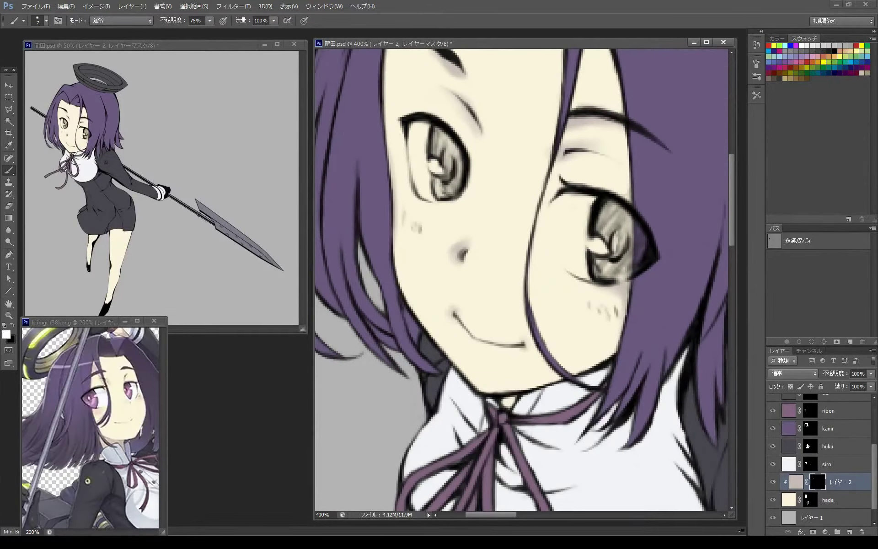
pyautogui.press('x')
pyautogui.scroll(2, 162, 192)
pyautogui.moveTo(151, 183); pyautogui.dragTo(274, 297)
pyautogui.press('x')
pyautogui.moveTo(457, 206); pyautogui.dragTo(457, 403)
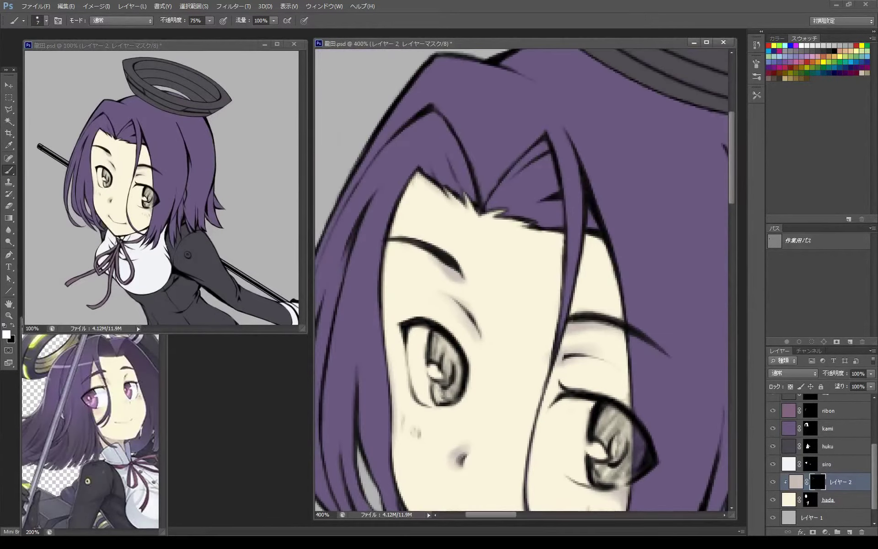
# Paint shadow along the eyebrow and the hair fringe edge
pyautogui.moveTo(484, 214); pyautogui.dragTo(562, 234)
pyautogui.moveTo(457, 320)
pyautogui.mouseDown()
pyautogui.moveTo(487, 271)
pyautogui.moveTo(451, 212)
pyautogui.mouseUp()
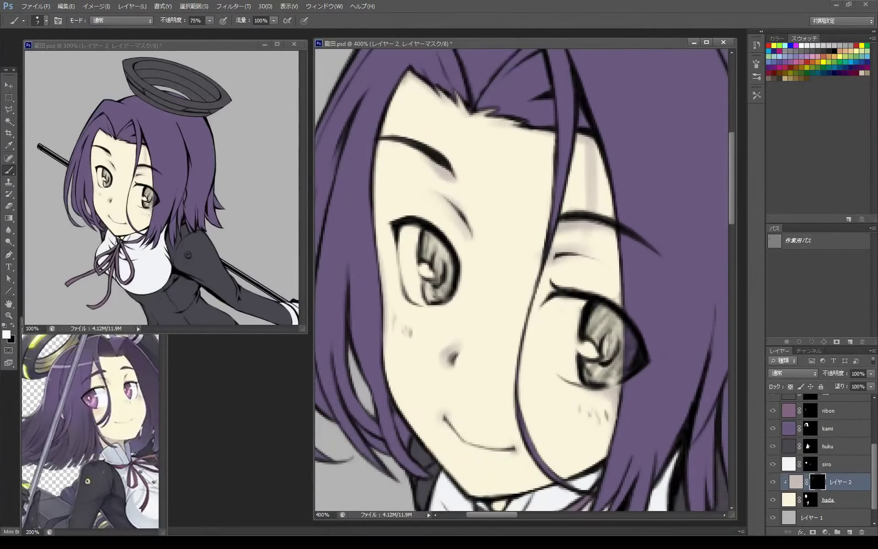
pyautogui.press('x')
pyautogui.moveTo(594, 158); pyautogui.dragTo(587, 246)
pyautogui.moveTo(543, 212); pyautogui.dragTo(554, 231)
# Resize the brush and touch up shading around the lower face and neck
pyautogui.rightClick(553, 232)
pyautogui.doubleClick(590, 293)
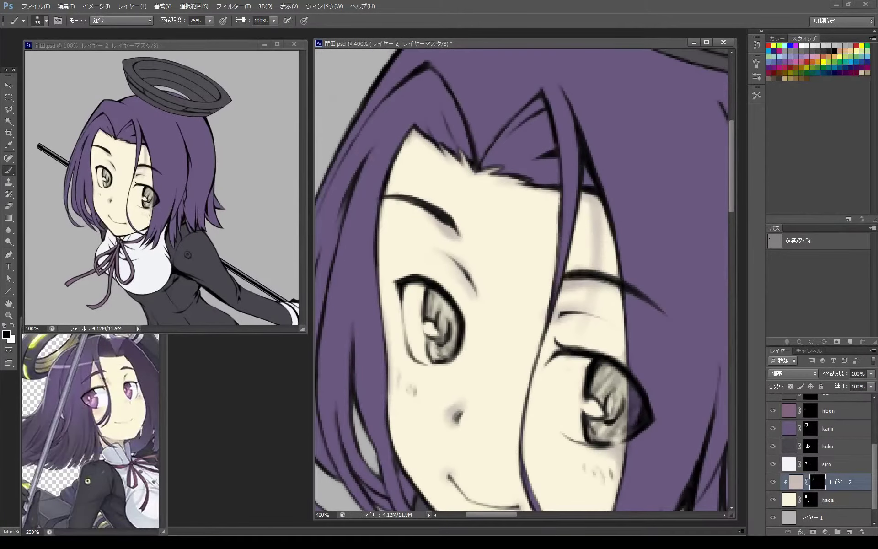
pyautogui.moveTo(589, 292)
pyautogui.mouseDown()
pyautogui.moveTo(567, 178)
pyautogui.moveTo(537, 165)
pyautogui.mouseUp()
pyautogui.moveTo(503, 192); pyautogui.dragTo(553, 234)
pyautogui.rightClick(553, 233)
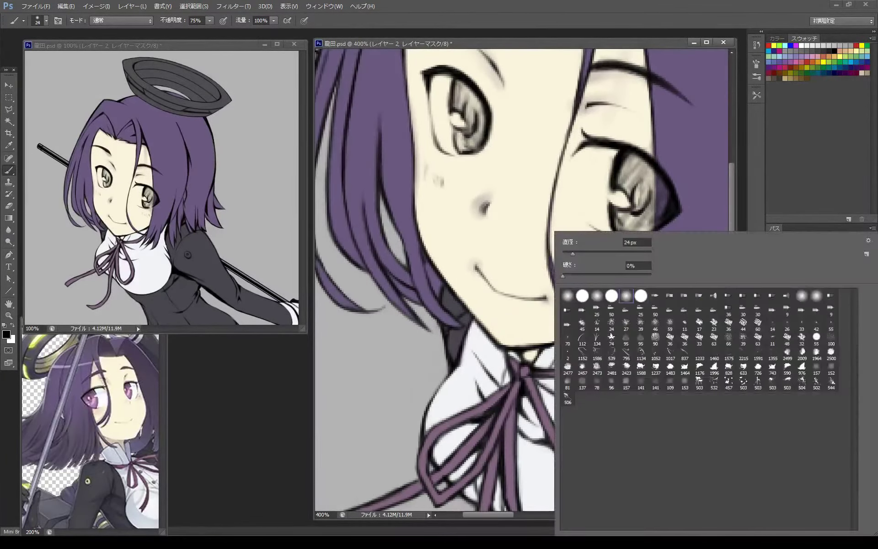
pyautogui.doubleClick(563, 275)
pyautogui.press('0')
pyautogui.press('x')
pyautogui.moveTo(563, 274)
pyautogui.mouseDown()
pyautogui.moveTo(517, 304)
pyautogui.moveTo(592, 306)
pyautogui.moveTo(534, 414)
pyautogui.moveTo(583, 473)
pyautogui.moveTo(525, 110)
pyautogui.mouseUp()
pyautogui.press('x')
pyautogui.press('x')
# Move the view down to the skirt hem and legs
pyautogui.moveTo(524, 457); pyautogui.dragTo(525, 92)
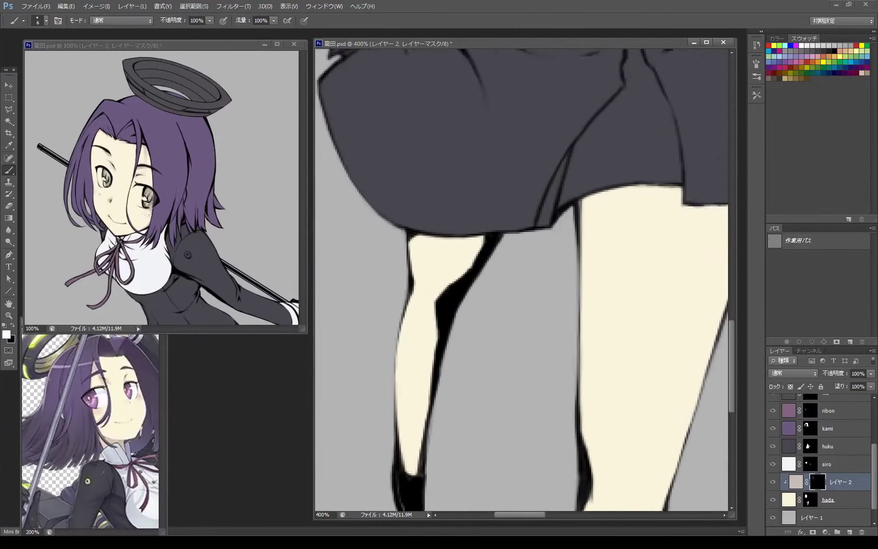
pyautogui.moveTo(521, 275); pyautogui.dragTo(521, 315)
pyautogui.hotkey('ctrl', '-')
pyautogui.moveTo(164, 183); pyautogui.dragTo(138, 114)
pyautogui.moveTo(522, 274); pyautogui.dragTo(521, 384)
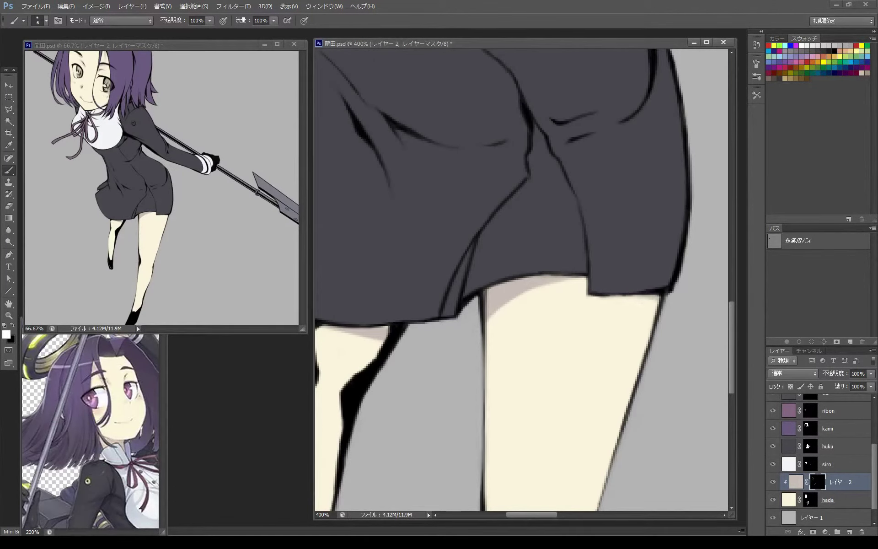
pyautogui.scroll(-5, 521, 279)
pyautogui.scroll(-2, 521, 278)
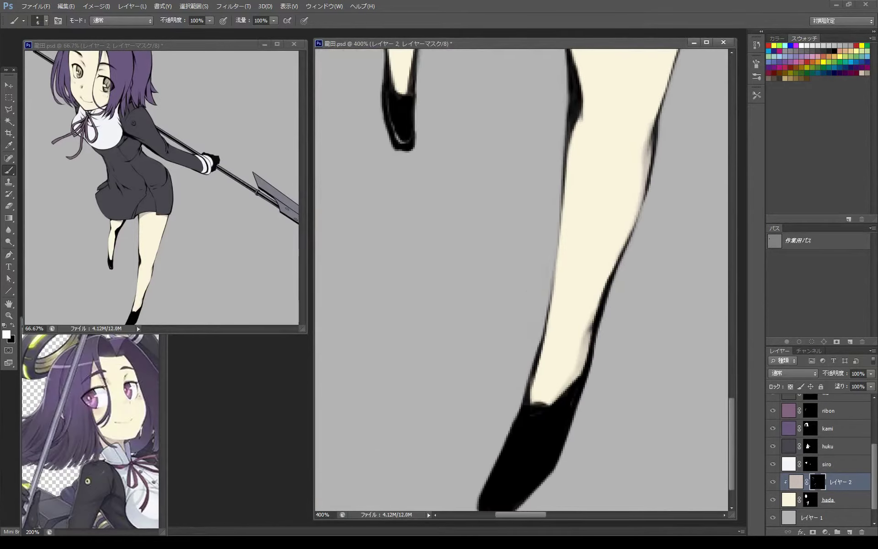
pyautogui.scroll(5, 521, 279)
pyautogui.scroll(-4, 521, 279)
pyautogui.scroll(4, 521, 278)
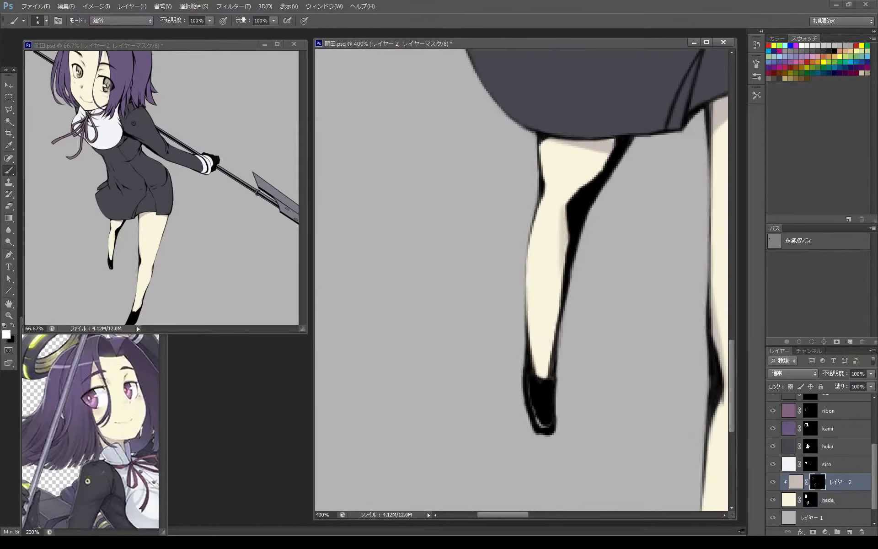
pyautogui.hscroll(2, 521, 279)
# Enlarge the brush and paint soft leg shading just below the skirt hem
pyautogui.rightClick(555, 231)
pyautogui.press('Escape')
pyautogui.hotkey('ctrl', '-')
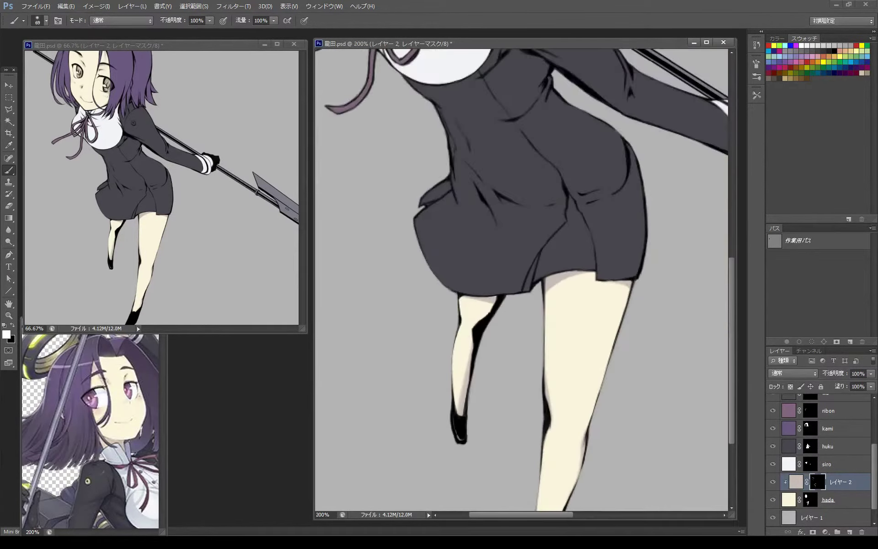
pyautogui.scroll(-3, 521, 279)
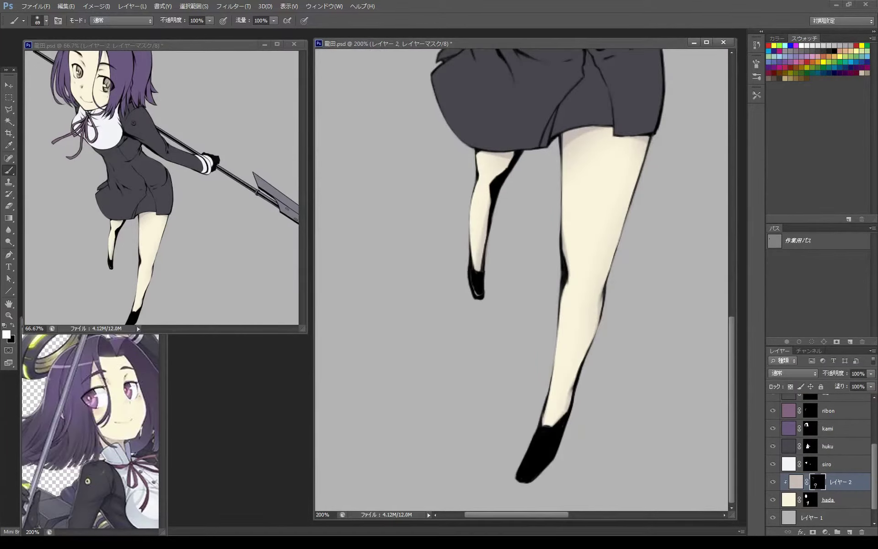
pyautogui.hotkey('ctrl', '-')
pyautogui.hotkey('ctrl', '-')
pyautogui.moveTo(484, 212); pyautogui.dragTo(508, 211)
pyautogui.hotkey('ctrl', '-')
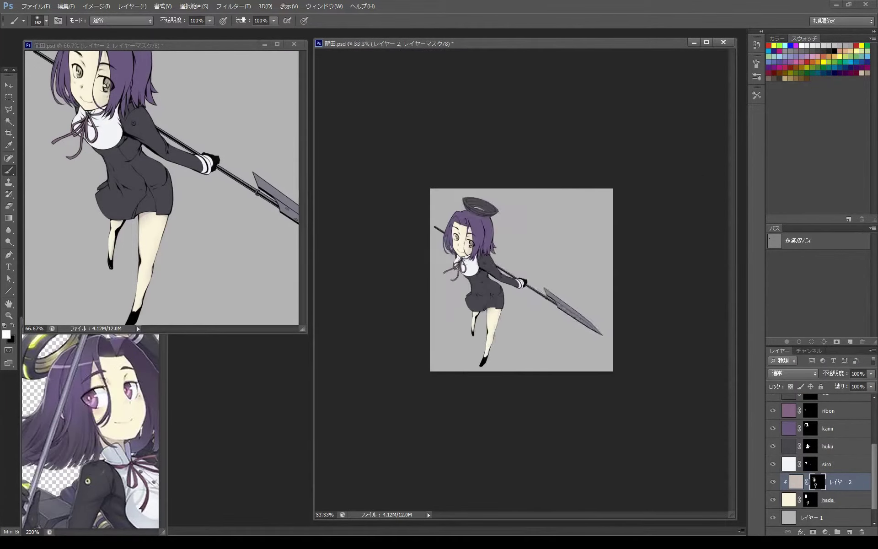
pyautogui.hotkey('ctrl', '+')
# Switch back to the shadow layer's pixels and return the view to the face
pyautogui.hotkey('ctrl', '+')
pyautogui.hotkey('ctrl', '+')
pyautogui.scroll(5, 521, 279)
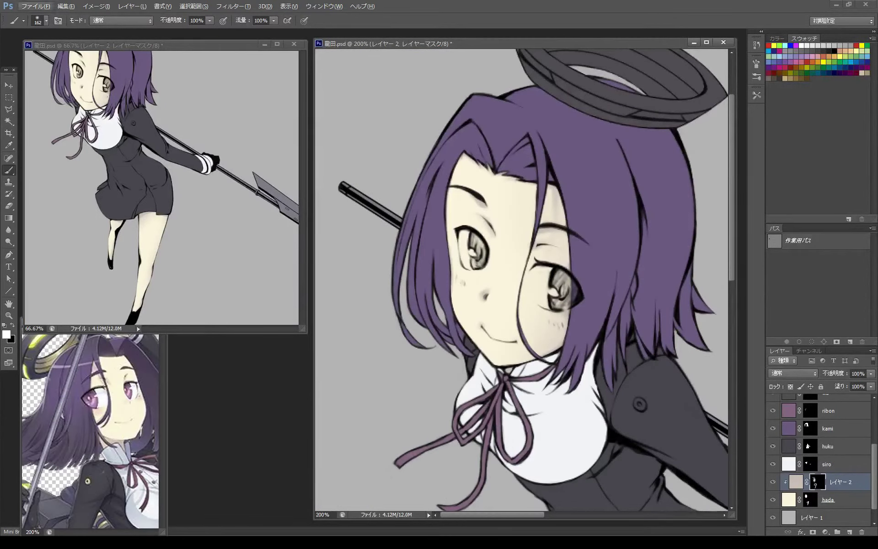
pyautogui.click(796, 481)
pyautogui.hotkey('ctrl', '+')
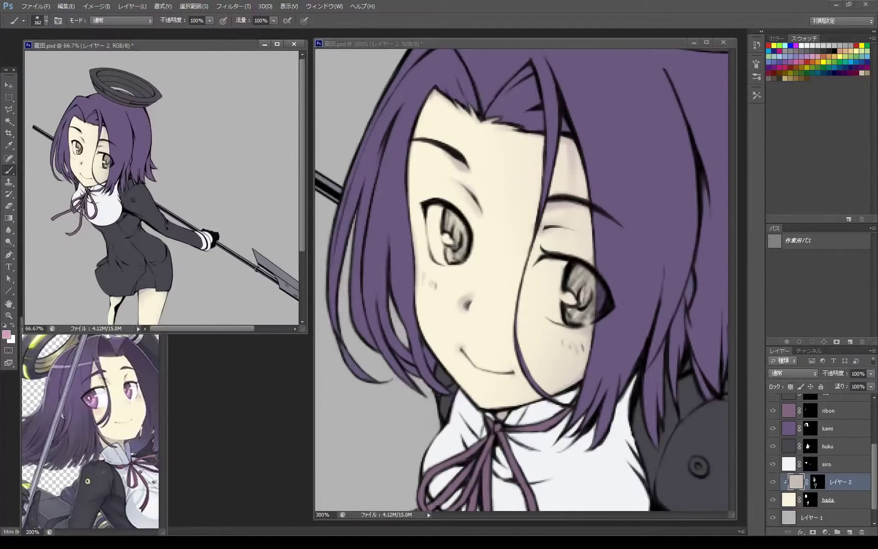
pyautogui.scroll(3, 524, 278)
pyautogui.hotkey('ctrl', '-')
pyautogui.scroll(-10, 521, 279)
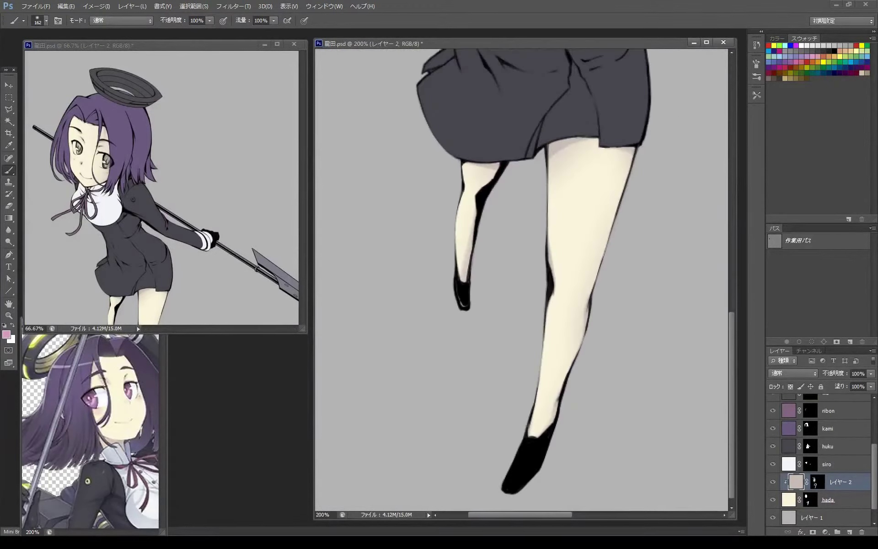
pyautogui.scroll(-3, 164, 187)
pyautogui.scroll(-2, 164, 187)
pyautogui.scroll(3, 521, 279)
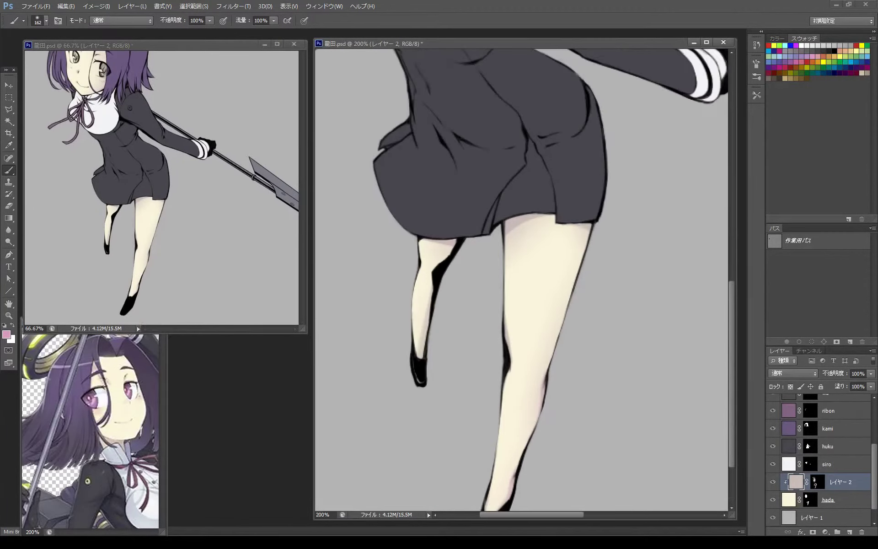
pyautogui.scroll(10, 521, 279)
pyautogui.scroll(3, 521, 279)
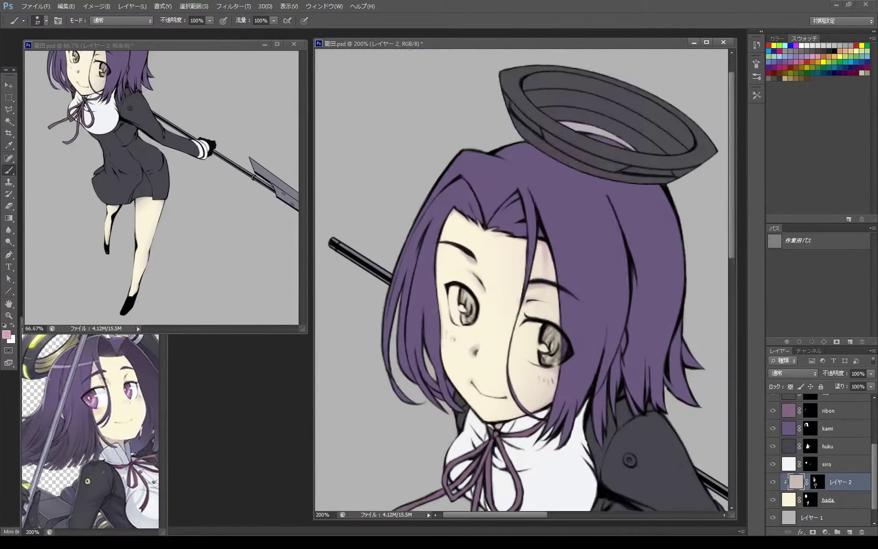
pyautogui.scroll(3, 165, 187)
# Add a new clipped layer named 'hai' and rename the shadow layer '1kage'
pyautogui.hotkey('ctrl', 'alt', 'shift', 'n')
pyautogui.doubleClick(811, 482)
pyautogui.write('hai')
pyautogui.press('Return')
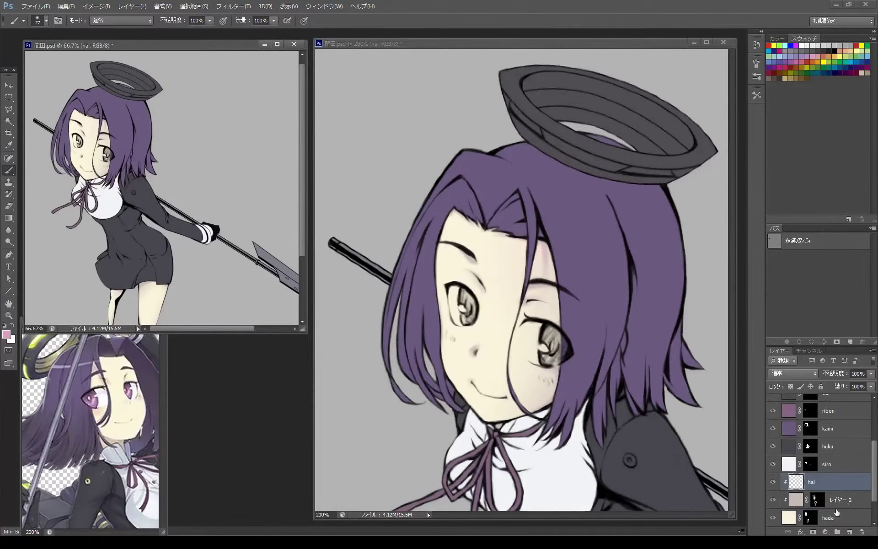
pyautogui.doubleClick(841, 500)
pyautogui.write('1kage')
pyautogui.press('Return')
pyautogui.scroll(-3, 521, 279)
# Give the hai layer an inverted, fully hiding mask and set up a small brush
pyautogui.click(811, 482)
pyautogui.click(812, 531)
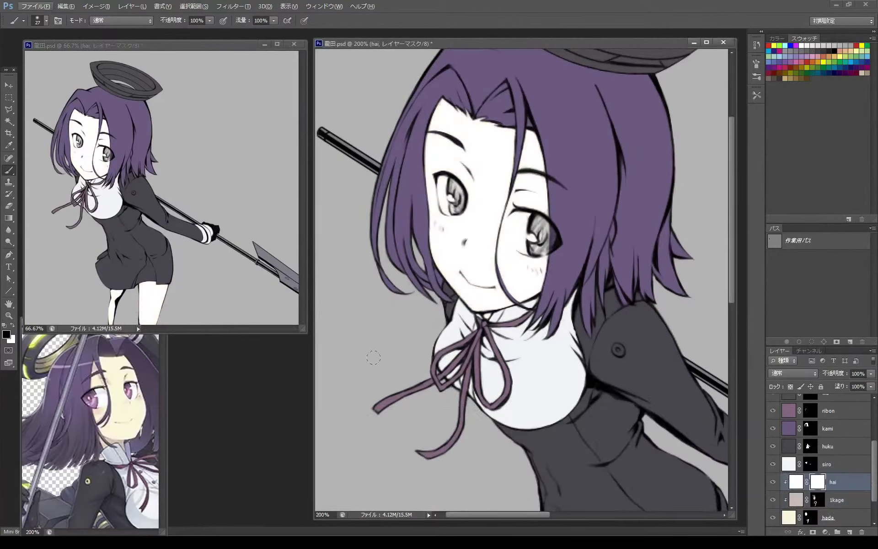
pyautogui.hotkey('ctrl', 'i')
pyautogui.scroll(2, 493, 75)
pyautogui.scroll(1, 493, 75)
pyautogui.press('[')
pyautogui.press('[')
pyautogui.press('[')
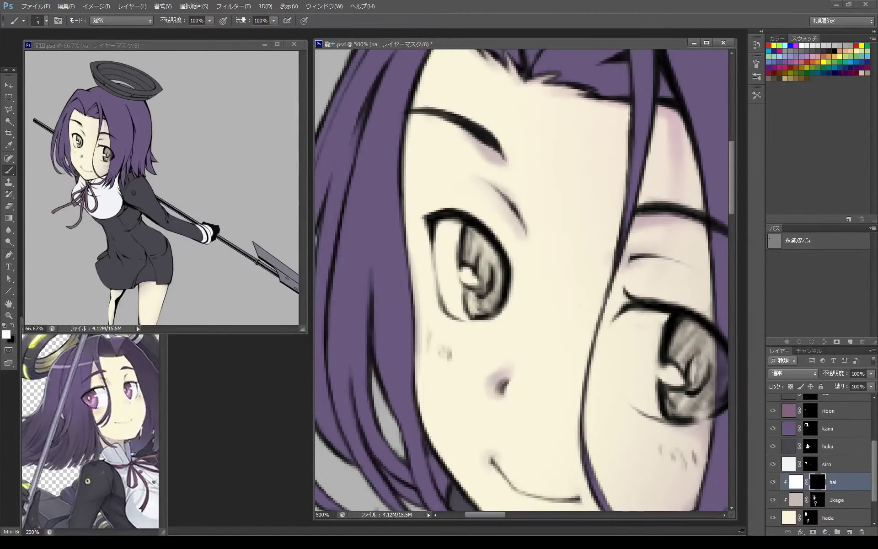
pyautogui.press('x')
# Paint on the hai mask near the eyes, then erase part of the mark in black
pyautogui.moveTo(502, 228); pyautogui.dragTo(539, 306)
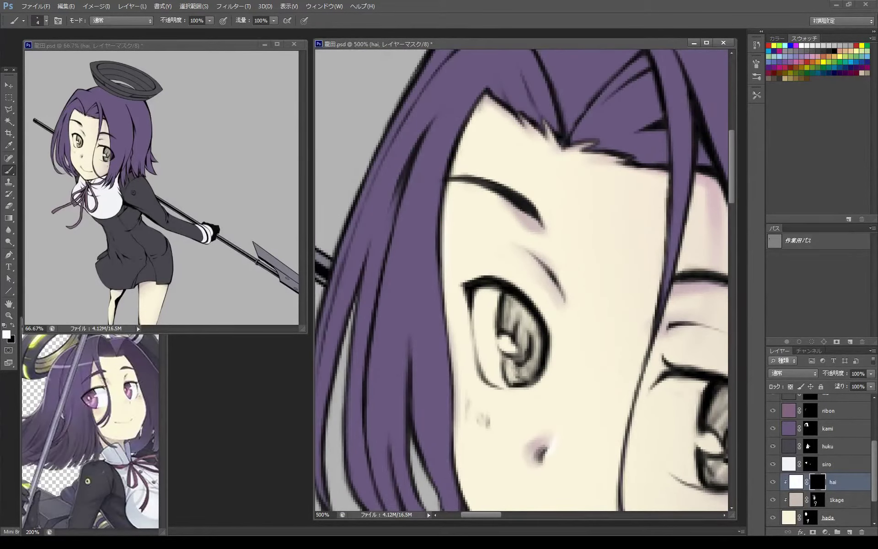
pyautogui.scroll(-5, 521, 279)
pyautogui.scroll(4, 477, 233)
pyautogui.press('9')
pyautogui.press('9')
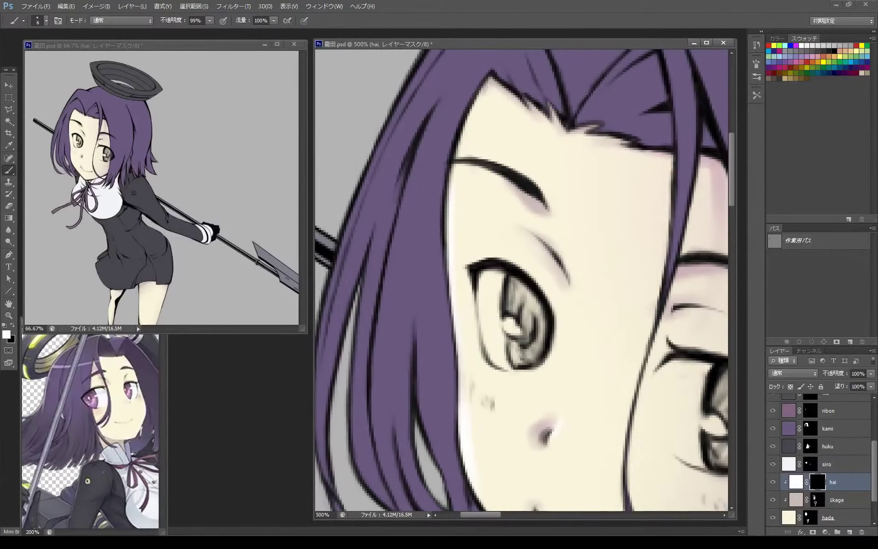
pyautogui.press(']')
pyautogui.press(']')
pyautogui.press(']')
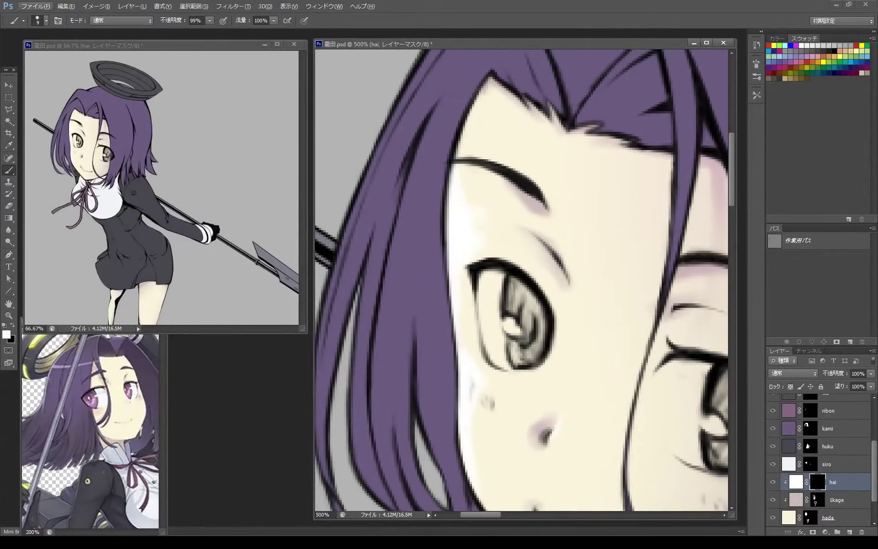
pyautogui.moveTo(462, 398); pyautogui.dragTo(421, 228)
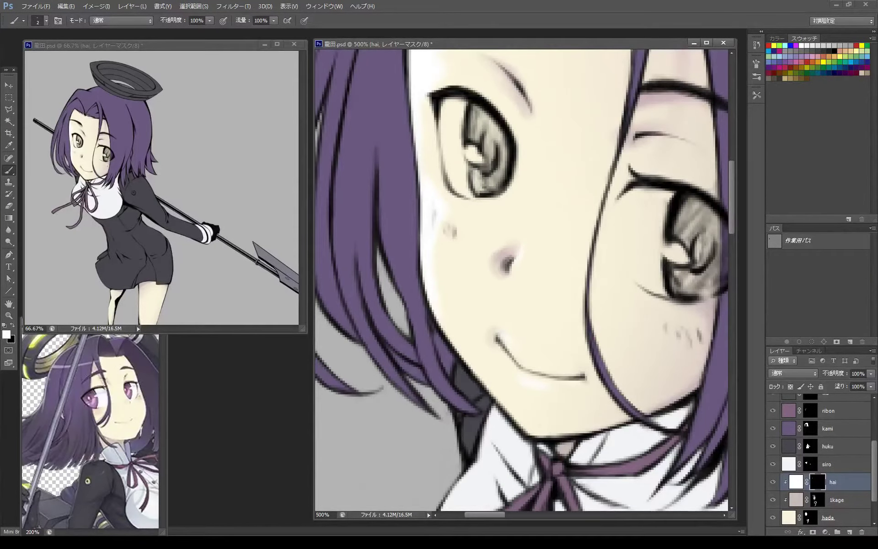
pyautogui.hotkey('ctrl', '-')
pyautogui.keyDown('alt'); pyautogui.click(817, 481); pyautogui.keyUp('alt')
pyautogui.press('x')
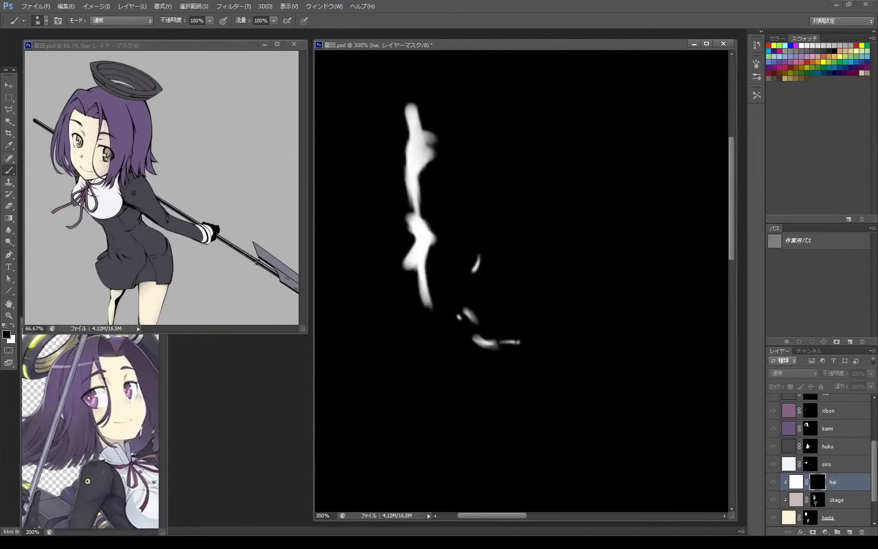
pyautogui.moveTo(435, 128); pyautogui.dragTo(429, 156)
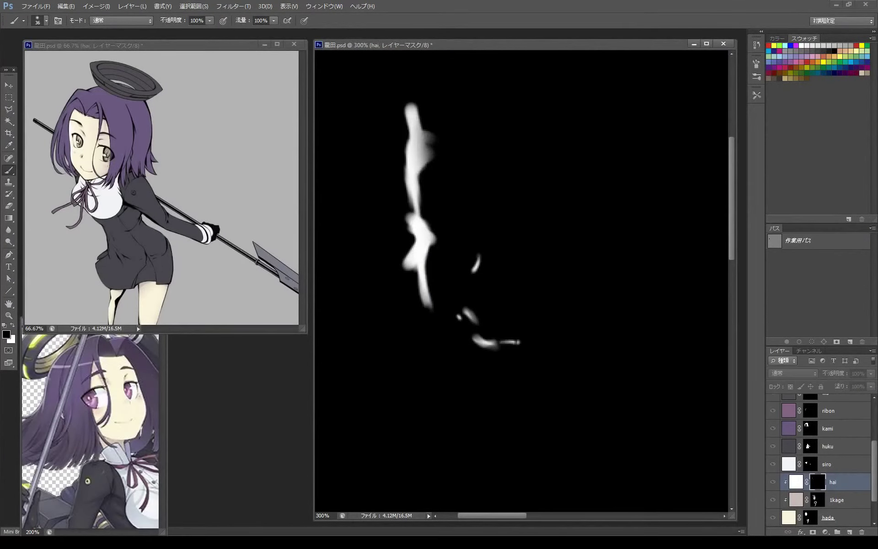
# Leave the mask-only view and adjust brush size and opacity while returning to the face
pyautogui.keyDown('alt'); pyautogui.click(818, 481); pyautogui.keyUp('alt')
pyautogui.scroll(-5, 503, 274)
pyautogui.press('x')
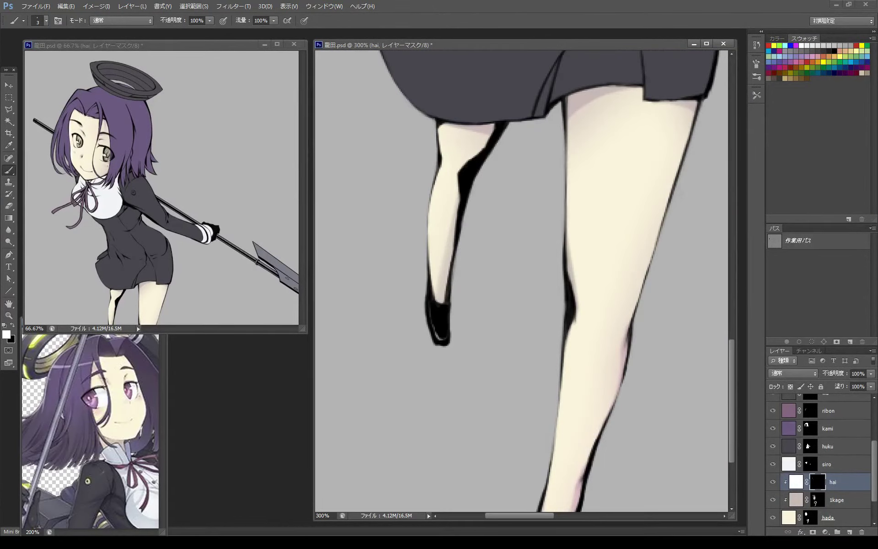
pyautogui.scroll(-3, 521, 279)
pyautogui.scroll(2, 521, 279)
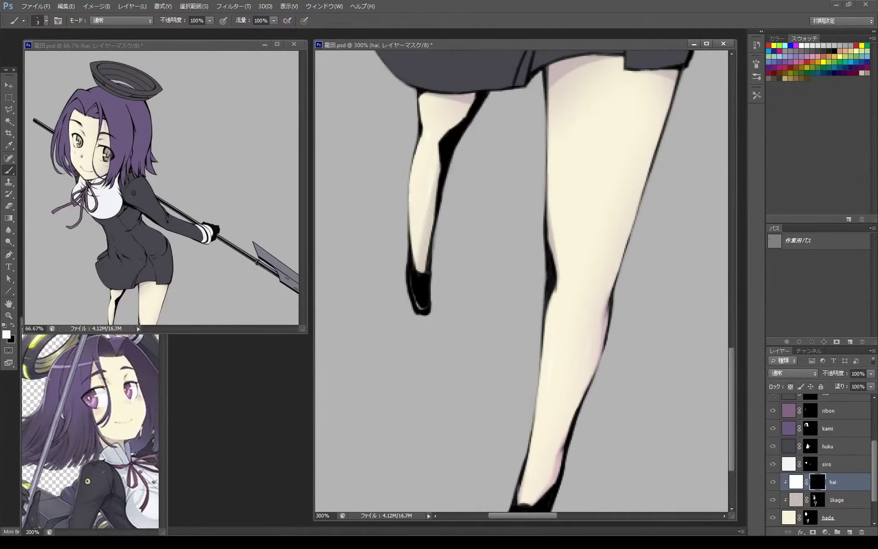
pyautogui.scroll(2, 521, 279)
pyautogui.press('9')
pyautogui.press('9')
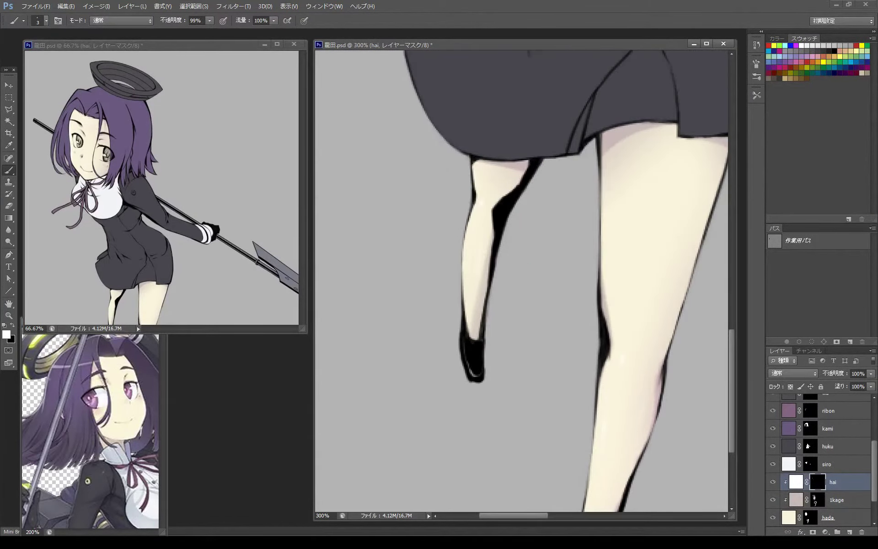
pyautogui.scroll(2, 521, 278)
pyautogui.scroll(-1, 522, 279)
pyautogui.hscroll(2, 522, 279)
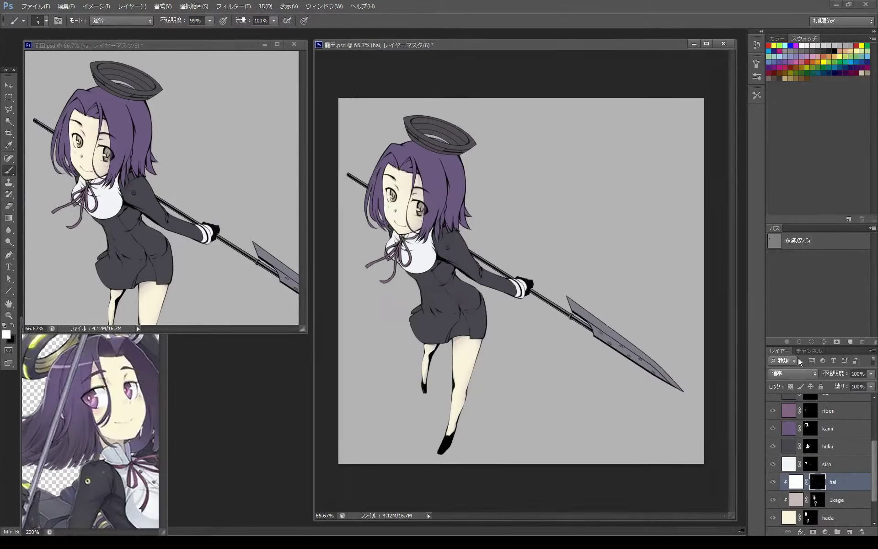
pyautogui.moveTo(521, 279); pyautogui.dragTo(412, 188)
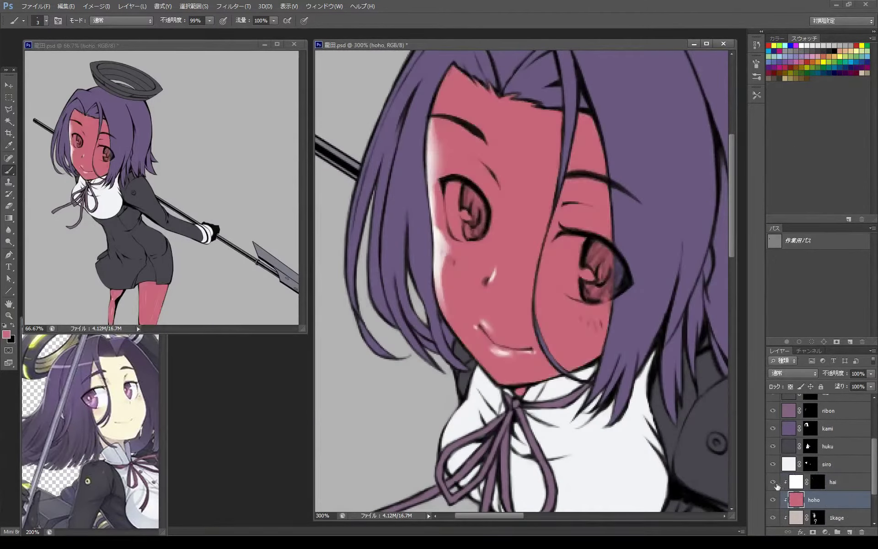
# Lighten the pink hoho layer with Hue/Saturation and hide it with an inverted mask
pyautogui.click(96, 6)
pyautogui.click(229, 75)
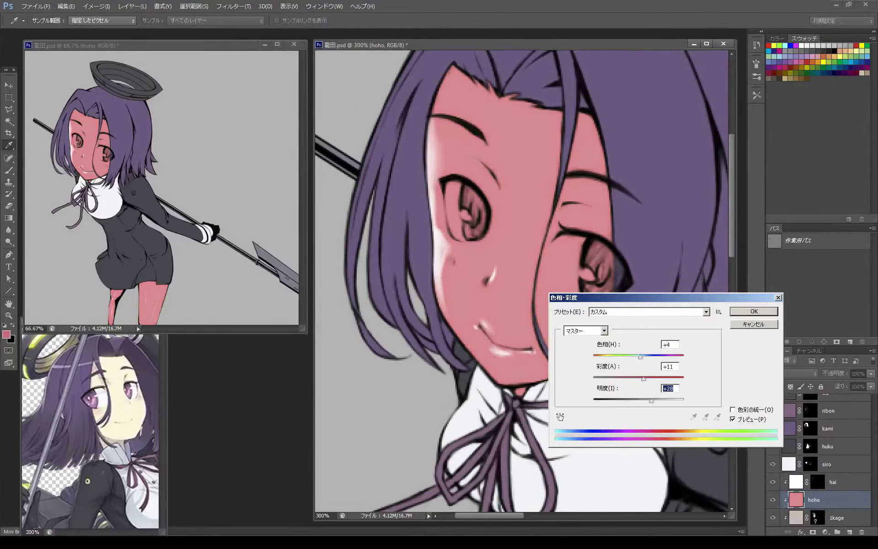
pyautogui.press('Return')
pyautogui.click(812, 531)
pyautogui.hotkey('ctrl', 'i')
# Create a new blank document with the default settings
pyautogui.hotkey('ctrl', 'n')
pyautogui.press('Return')
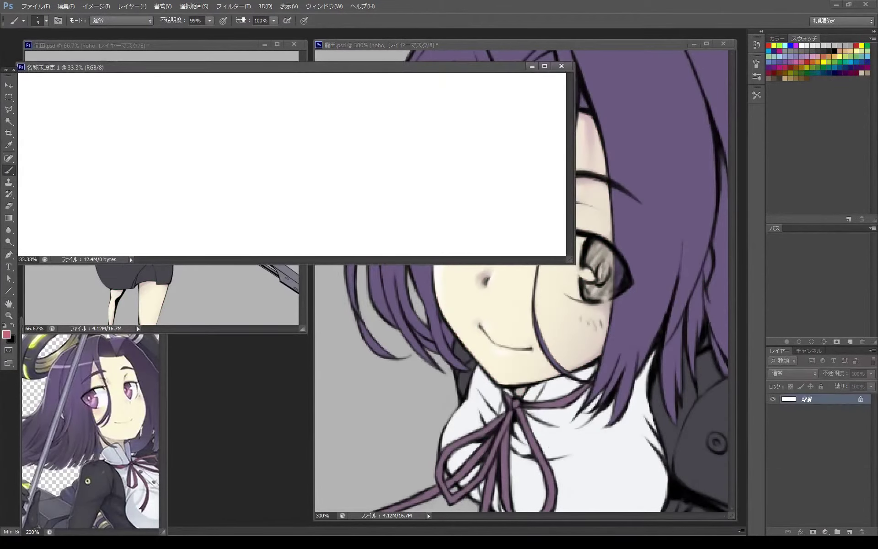
pyautogui.rightClick(114, 155)
# Pick a roughly 80 px brush and handwrite the note ちょっと中断
pyautogui.doubleClick(184, 218)
pyautogui.moveTo(89, 87); pyautogui.dragTo(108, 197)
pyautogui.moveTo(212, 132); pyautogui.dragTo(270, 169)
pyautogui.moveTo(338, 96); pyautogui.dragTo(355, 219)
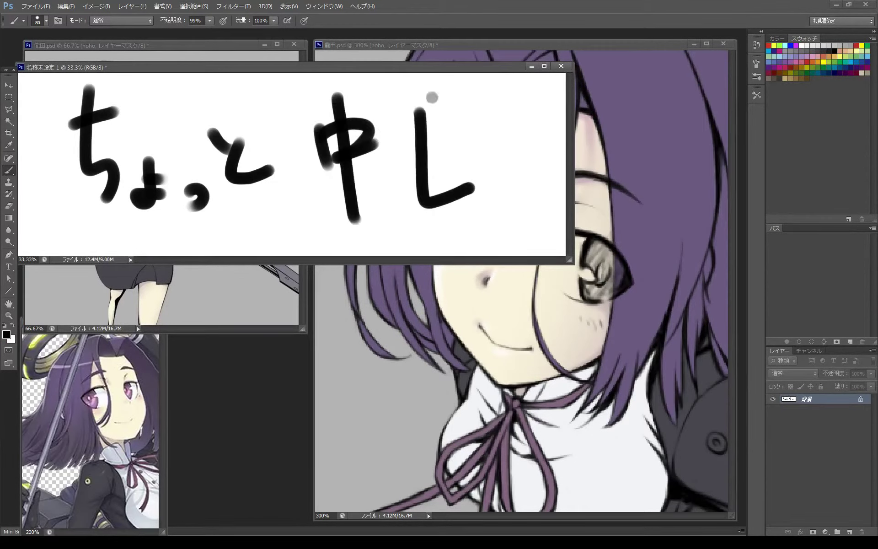
pyautogui.moveTo(430, 96); pyautogui.dragTo(476, 201)
pyautogui.moveTo(491, 132); pyautogui.dragTo(491, 222)
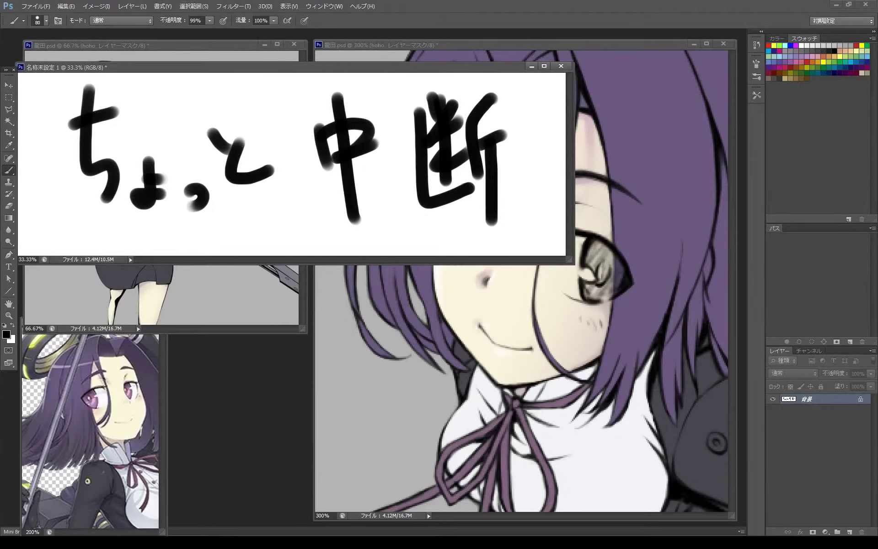
# Close the note and paint soft white blush onto both cheeks on the hoho mask
pyautogui.click(561, 66)
pyautogui.rightClick(555, 232)
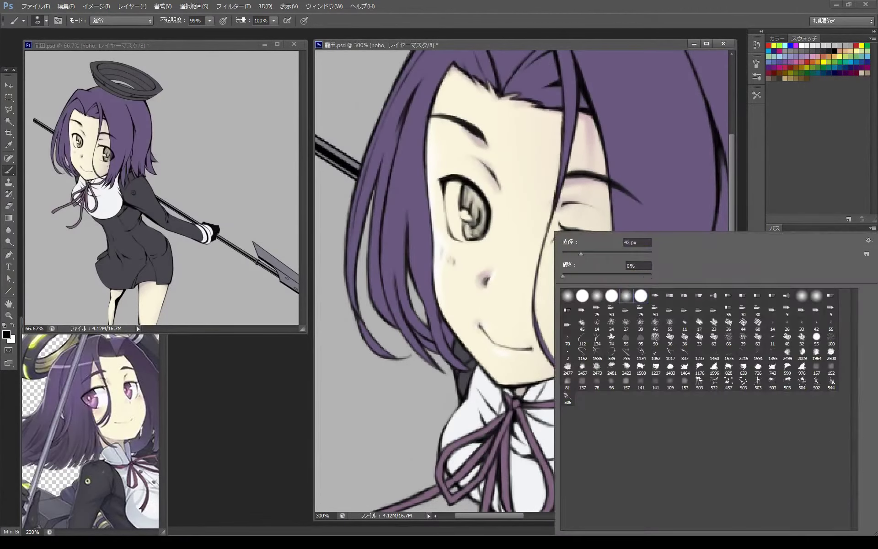
pyautogui.doubleClick(607, 297)
pyautogui.click(772, 500)
pyautogui.press('x')
pyautogui.moveTo(439, 256); pyautogui.dragTo(445, 266)
pyautogui.press('0')
pyautogui.moveTo(569, 315); pyautogui.dragTo(597, 341)
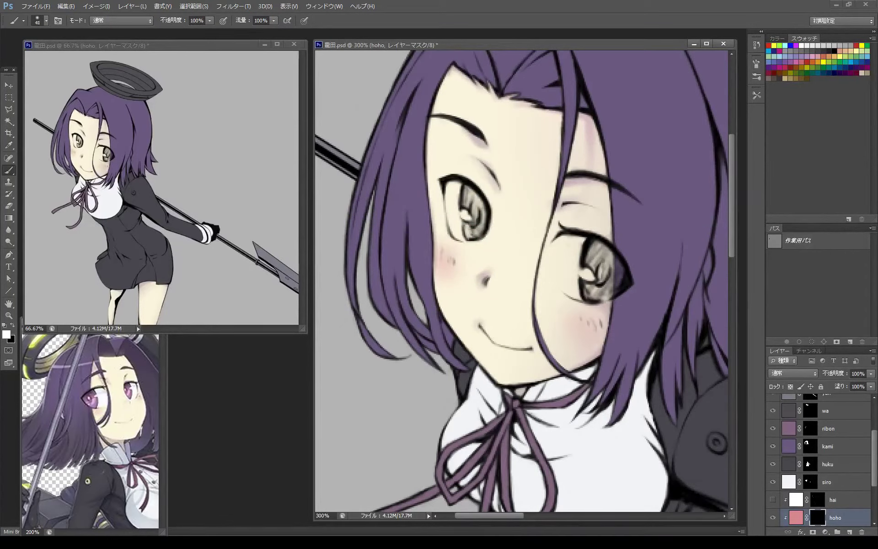
pyautogui.press('x')
# Hide the hoho blush and view the 1kage shadow mask alone to compare
pyautogui.click(772, 517)
pyautogui.scroll(-2, 818, 457)
pyautogui.keyDown('alt'); pyautogui.click(817, 474); pyautogui.keyUp('alt')
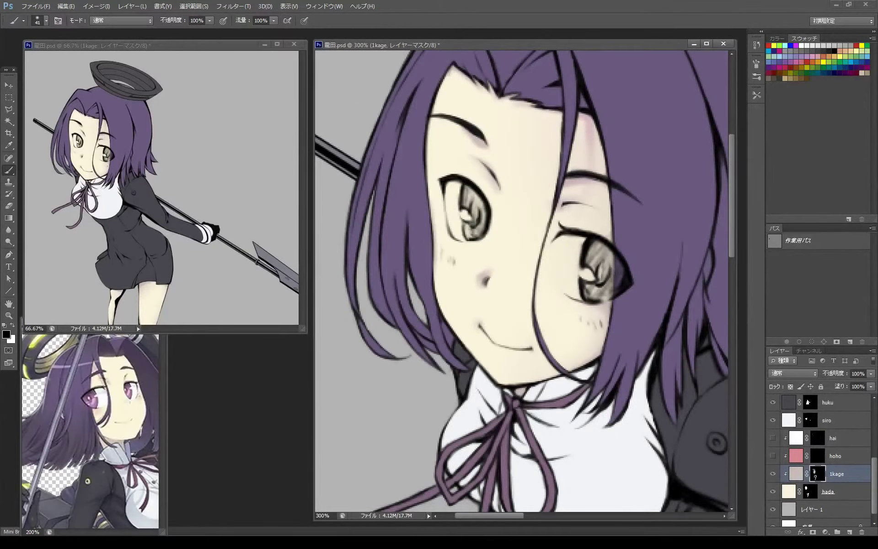
pyautogui.keyDown('alt'); pyautogui.click(817, 473); pyautogui.keyUp('alt')
pyautogui.keyDown('alt'); pyautogui.click(817, 473); pyautogui.keyUp('alt')
pyautogui.keyDown('alt'); pyautogui.click(818, 475); pyautogui.keyUp('alt')
pyautogui.keyDown('alt'); pyautogui.click(820, 476); pyautogui.keyUp('alt')
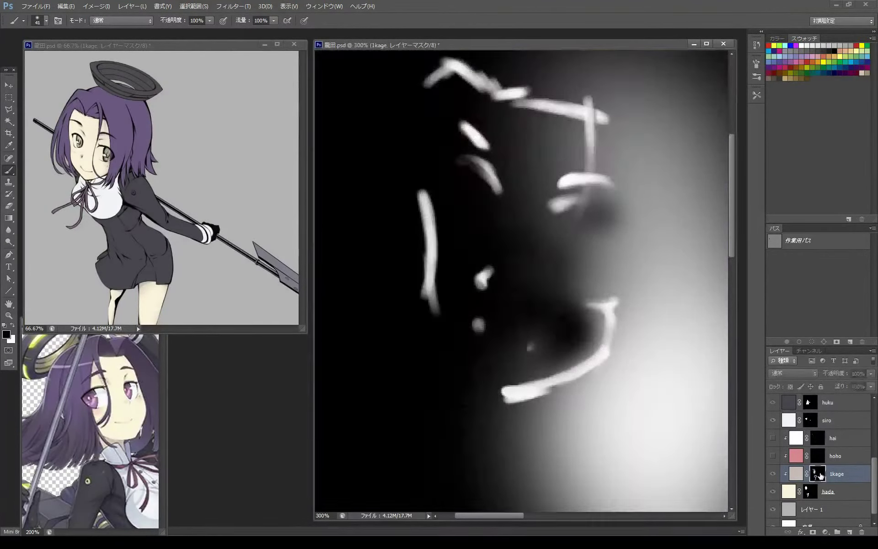
pyautogui.click(821, 452)
pyautogui.click(772, 455)
pyautogui.click(818, 474)
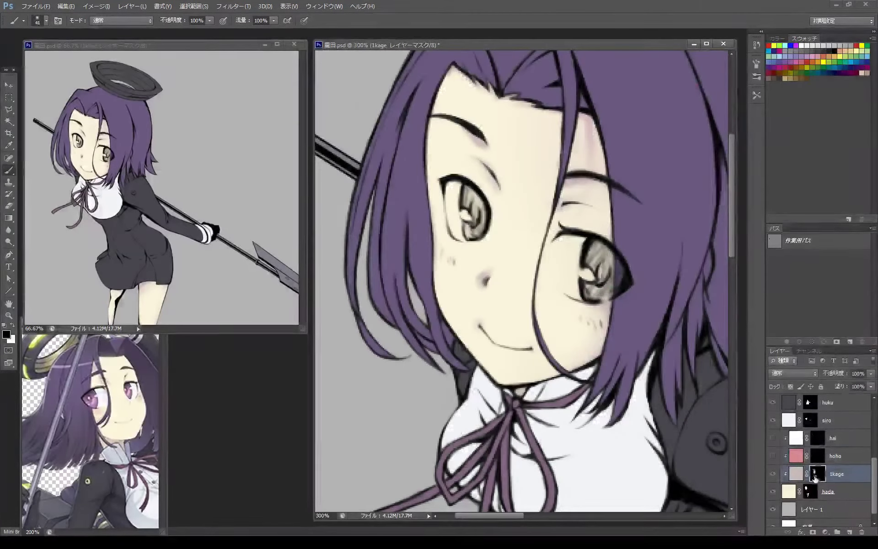
pyautogui.press('x')
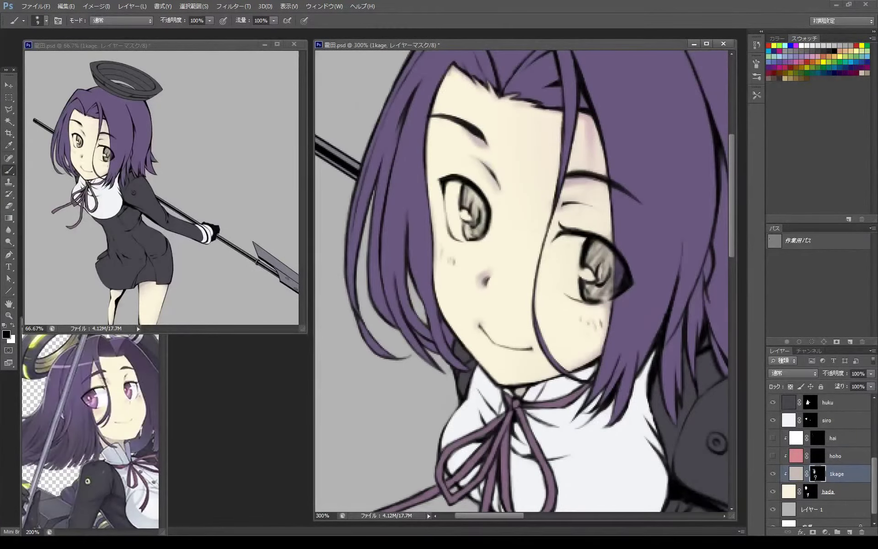
pyautogui.keyDown('alt'); pyautogui.click(818, 474); pyautogui.keyUp('alt')
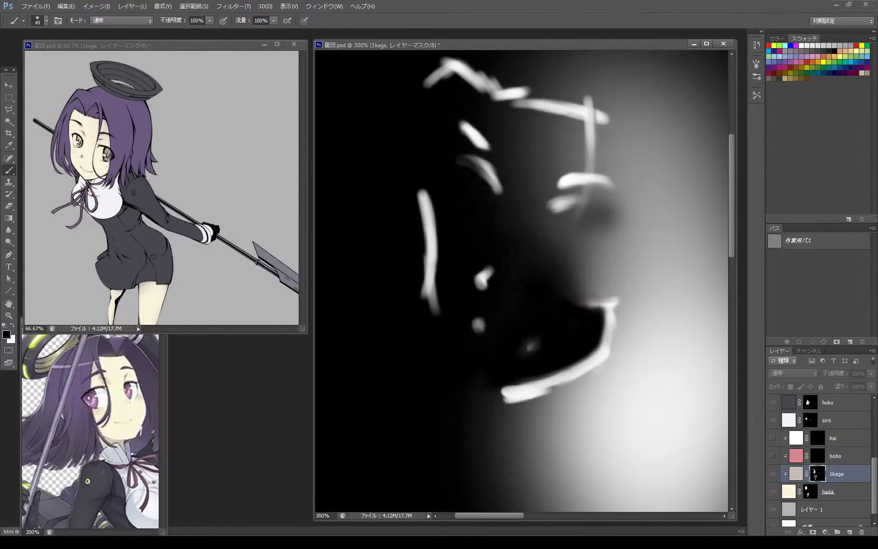
pyautogui.keyDown('alt'); pyautogui.click(817, 474); pyautogui.keyUp('alt')
# Show the hoho layer again and add more pink blush under the right eye
pyautogui.click(772, 456)
pyautogui.click(821, 455)
pyautogui.press('x')
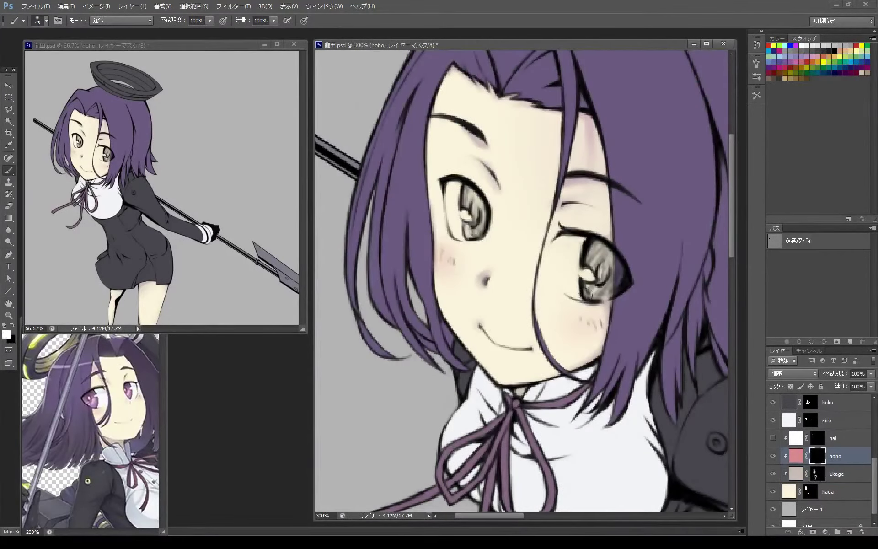
pyautogui.moveTo(587, 308); pyautogui.dragTo(601, 338)
pyautogui.click(772, 437)
pyautogui.click(832, 437)
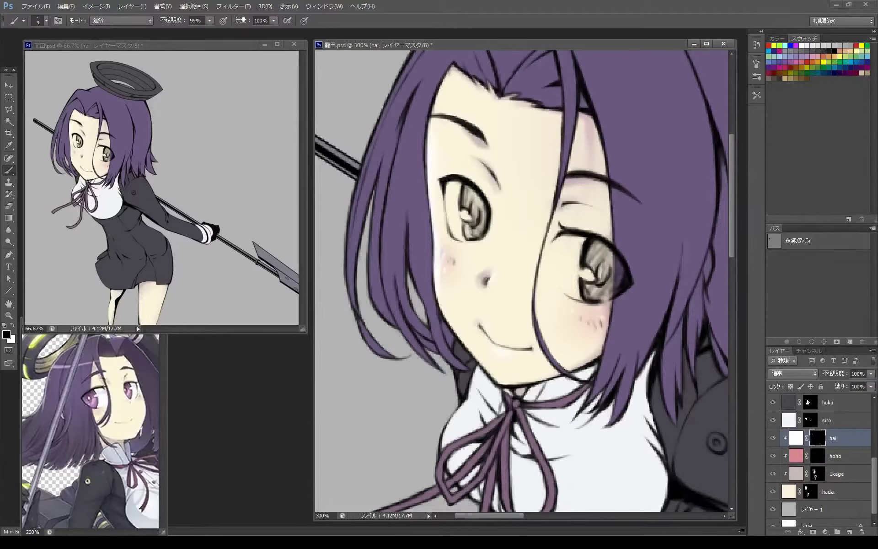
pyautogui.hotkey('alt', '[')
pyautogui.rightClick(579, 330)
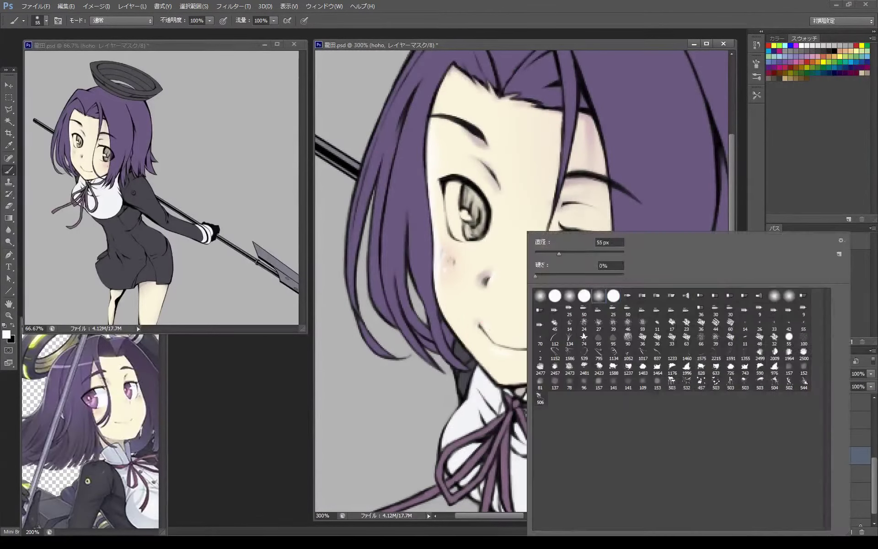
pyautogui.press('Return')
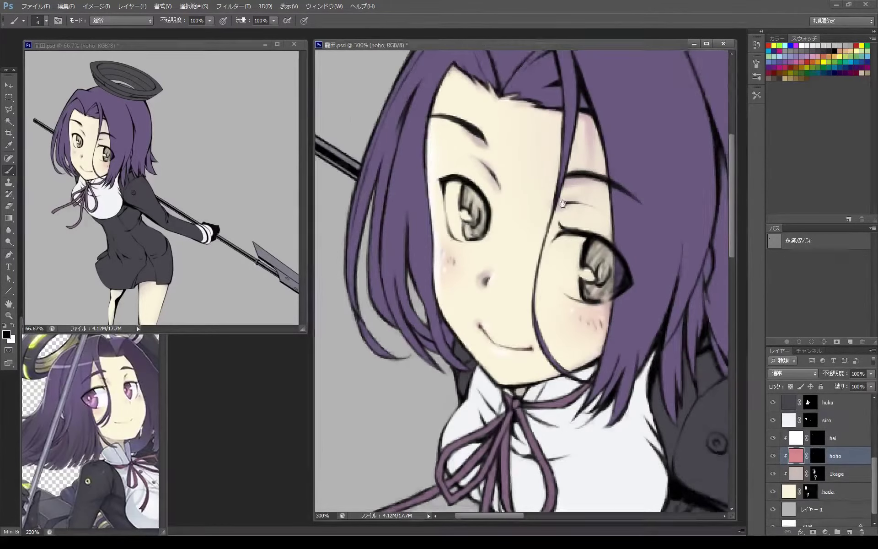
pyautogui.press('x')
pyautogui.scroll(5, 564, 349)
pyautogui.scroll(-10, 608, 281)
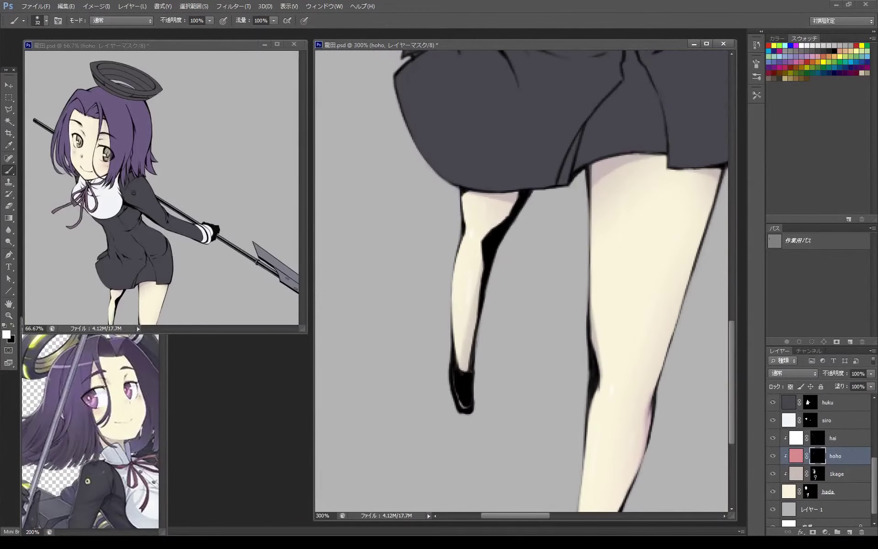
pyautogui.scroll(-5, 607, 281)
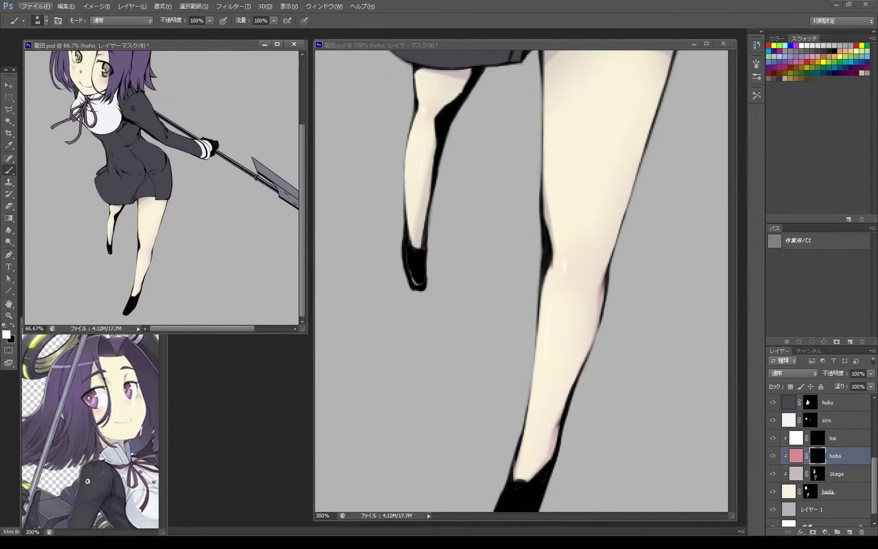
pyautogui.hotkey('ctrl', '-')
pyautogui.scroll(-5, 525, 280)
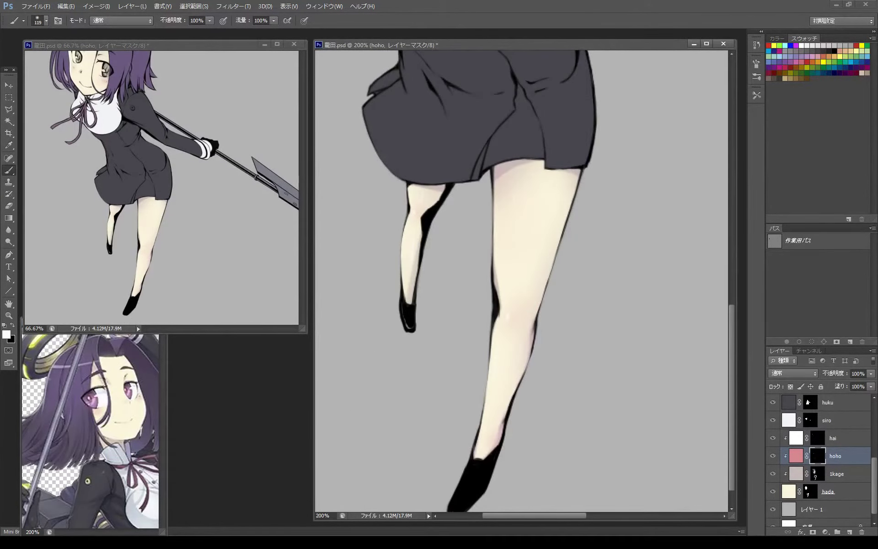
pyautogui.scroll(3, 525, 280)
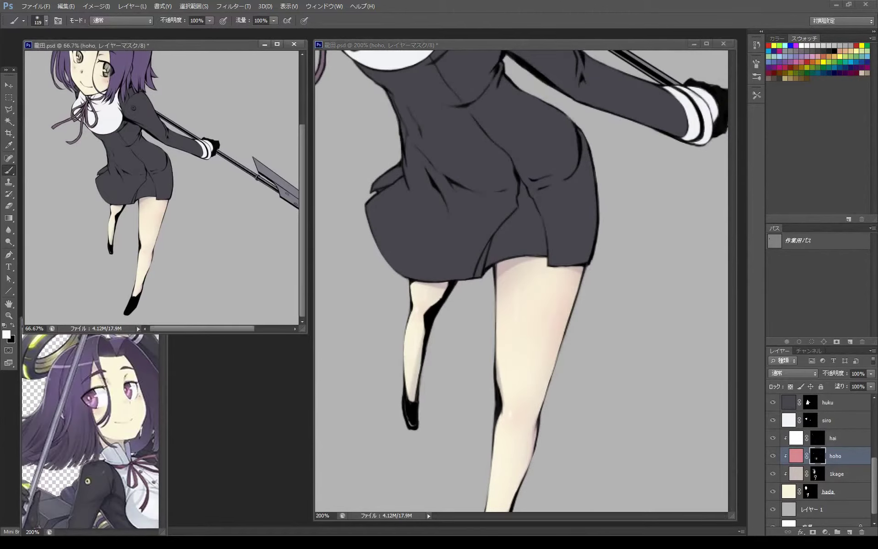
pyautogui.scroll(-2, 471, 368)
pyautogui.keyDown('alt'); pyautogui.rightClick(471, 368); pyautogui.keyUp('alt')
pyautogui.scroll(2, 470, 368)
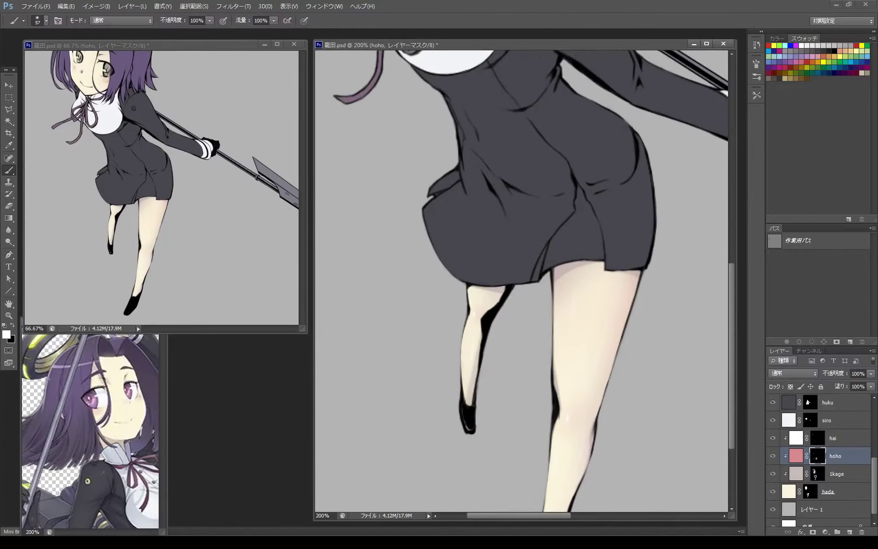
pyautogui.keyDown('alt'); pyautogui.rightClick(520, 324); pyautogui.keyUp('alt')
pyautogui.scroll(5, 521, 278)
pyautogui.scroll(5, 521, 279)
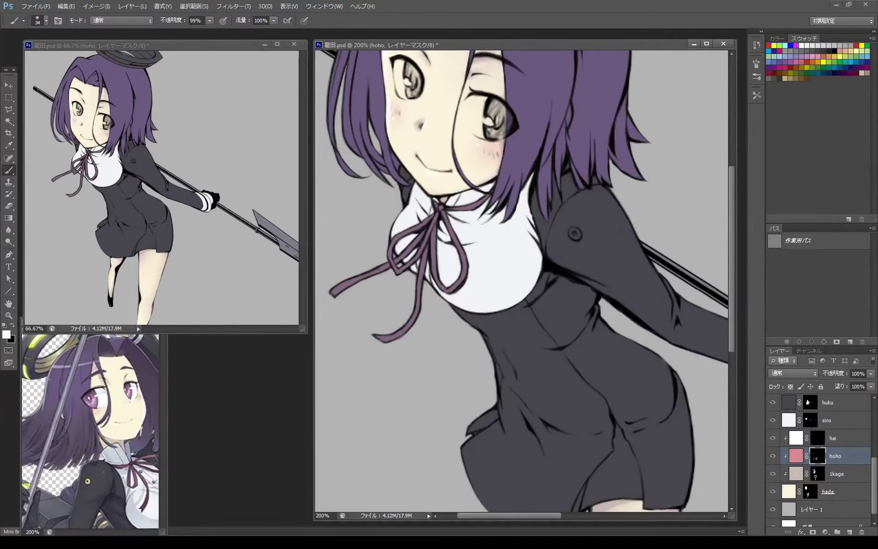
pyautogui.hotkey('alt', ']')
pyautogui.hotkey('alt', ']')
pyautogui.hotkey('alt', ']')
pyautogui.hotkey('alt', ']')
pyautogui.hotkey('alt', ']')
pyautogui.hotkey('alt', ']')
pyautogui.hotkey('alt', ']')
pyautogui.hotkey('alt', ']')
pyautogui.press('x')
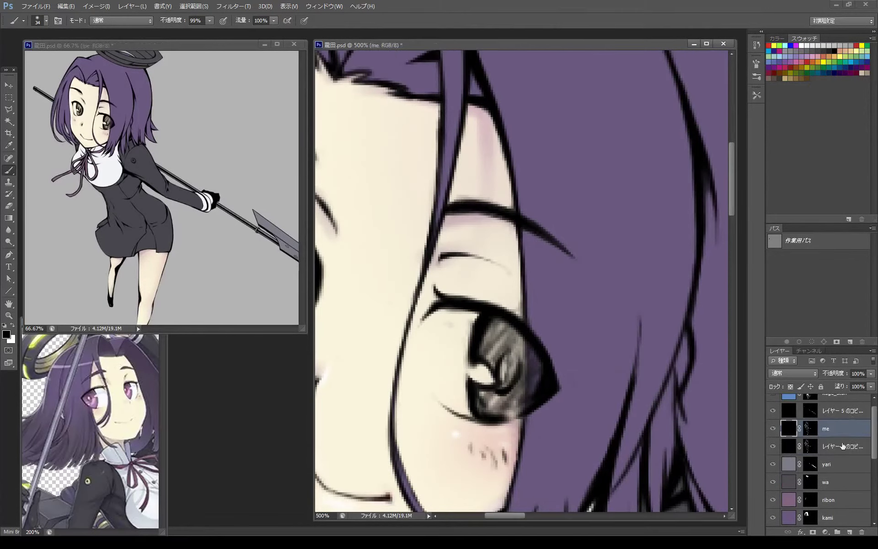
# Mask out the black eyebrow line on the line layer's mask, leaving a short stub
pyautogui.hotkey('alt', '[')
pyautogui.write('line')
pyautogui.click(773, 429)
pyautogui.click(809, 445)
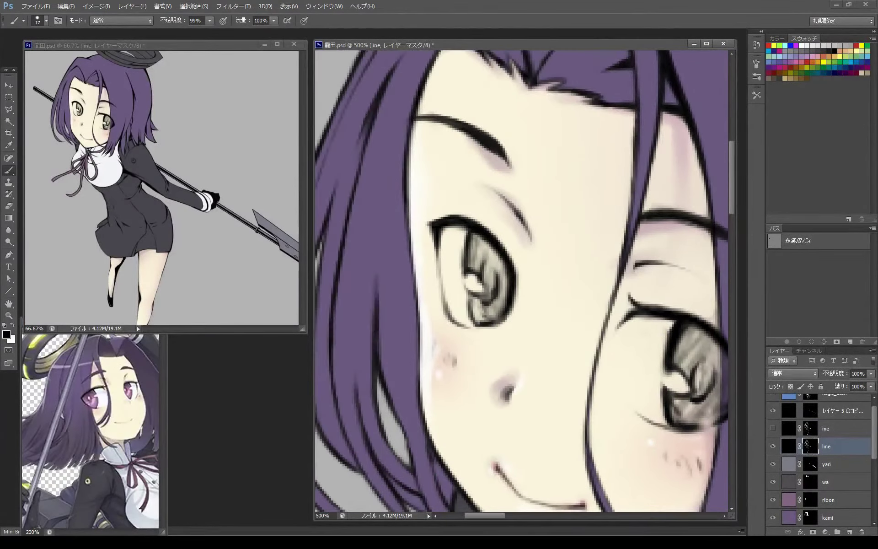
pyautogui.moveTo(617, 290); pyautogui.dragTo(549, 274)
pyautogui.moveTo(494, 115); pyautogui.dragTo(525, 263)
pyautogui.moveTo(484, 233); pyautogui.dragTo(404, 194)
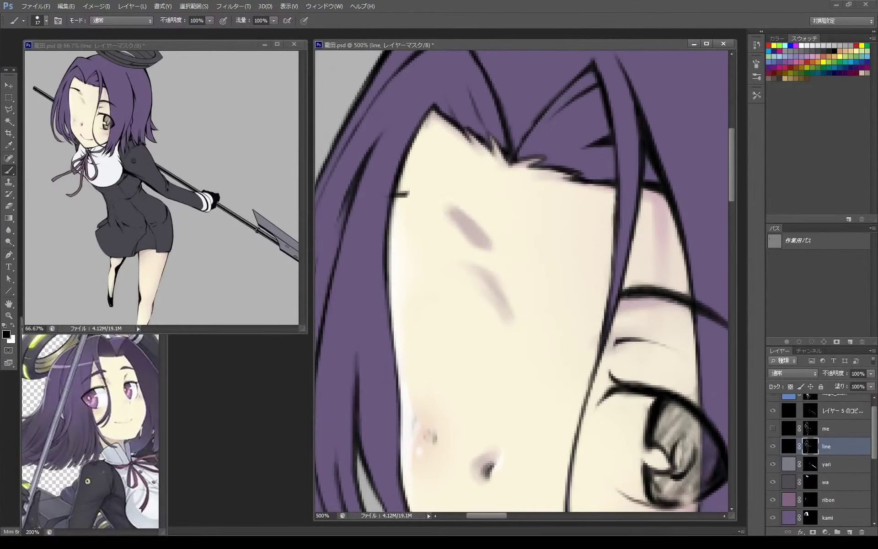
pyautogui.scroll(-3, 505, 241)
pyautogui.moveTo(531, 280)
pyautogui.mouseDown()
pyautogui.moveTo(502, 320)
pyautogui.moveTo(453, 453)
pyautogui.mouseUp()
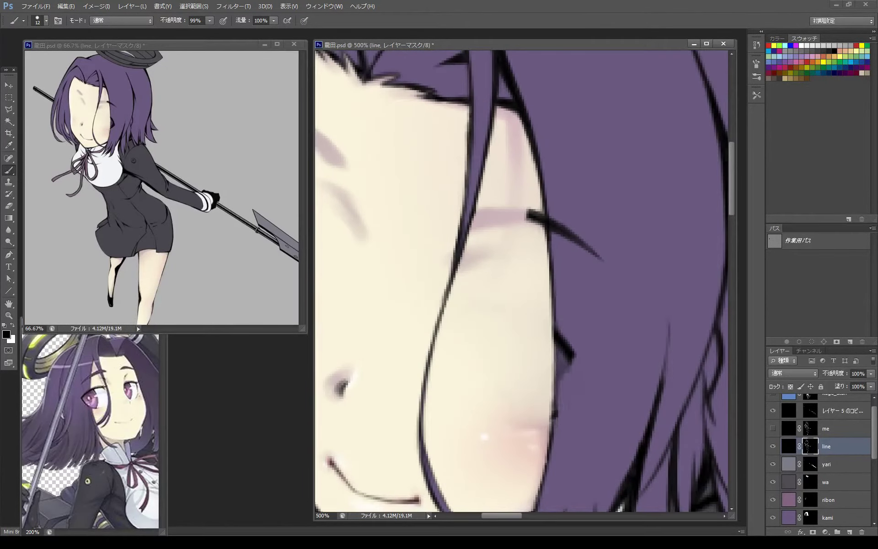
pyautogui.moveTo(502, 228); pyautogui.dragTo(521, 332)
pyautogui.moveTo(612, 361); pyautogui.dragTo(555, 320)
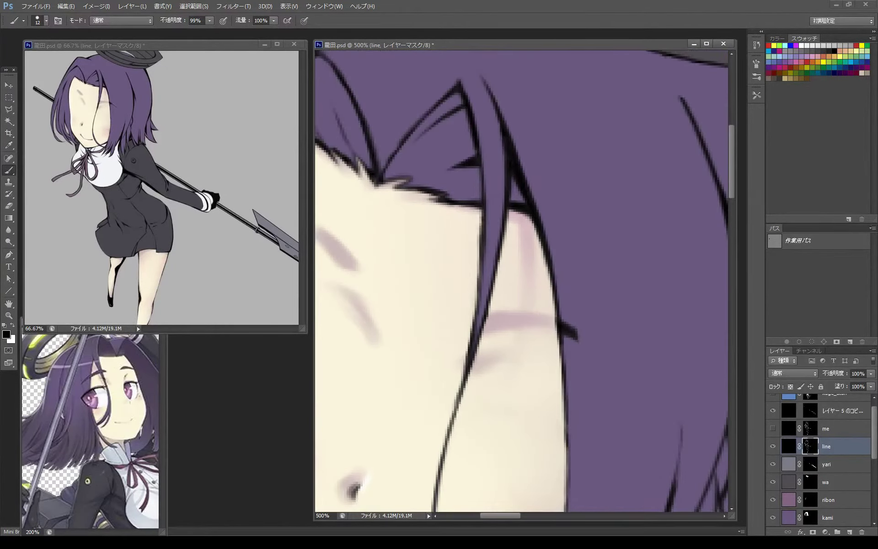
# Paint white and black along the hair line on the line layer's mask
pyautogui.keyDown('alt'); pyautogui.click(810, 446); pyautogui.keyUp('alt')
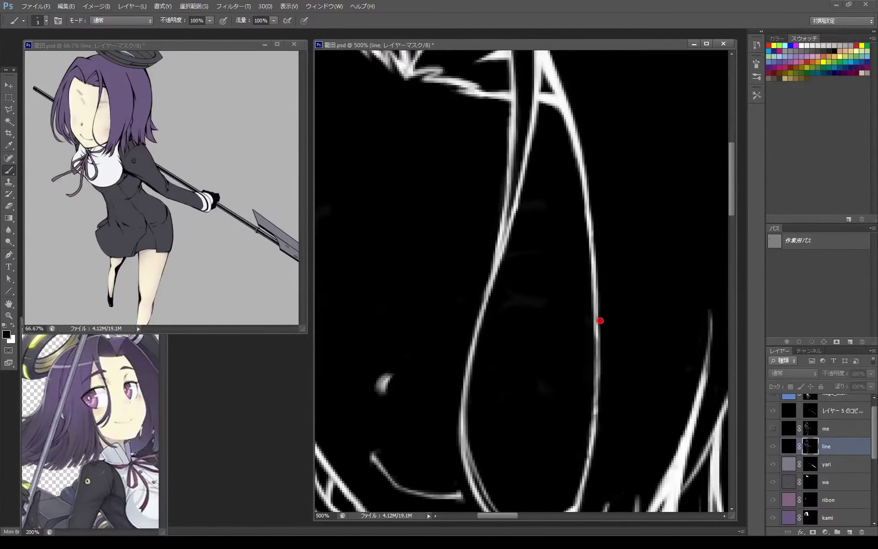
pyautogui.rightClick(594, 328)
pyautogui.moveTo(663, 137)
pyautogui.mouseDown()
pyautogui.moveTo(641, 313)
pyautogui.moveTo(644, 279)
pyautogui.mouseUp()
pyautogui.press('x')
pyautogui.press('x')
pyautogui.moveTo(594, 425)
pyautogui.mouseDown()
pyautogui.moveTo(595, 332)
pyautogui.moveTo(636, 425)
pyautogui.moveTo(723, 440)
pyautogui.mouseUp()
pyautogui.press('x')
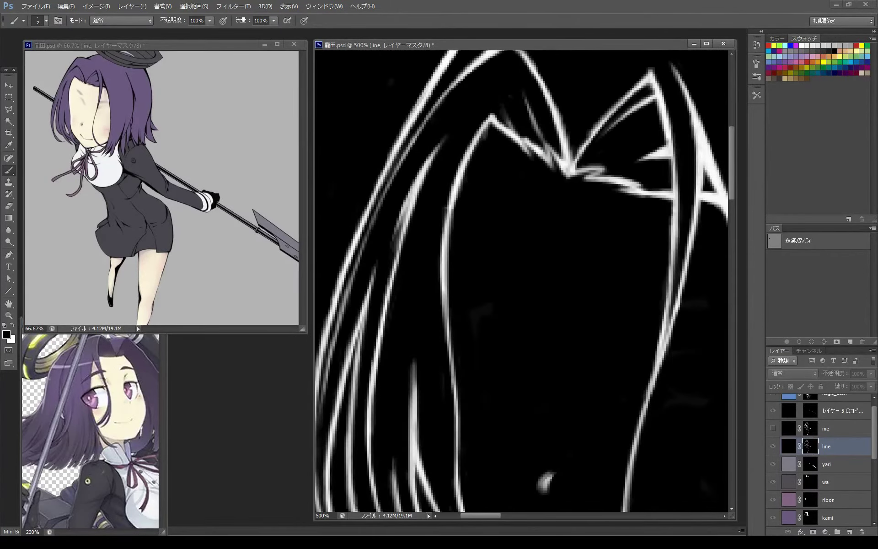
# Show the me layer's mask alone and start a polygonal lasso around the eyes
pyautogui.hotkey('ctrl', '-')
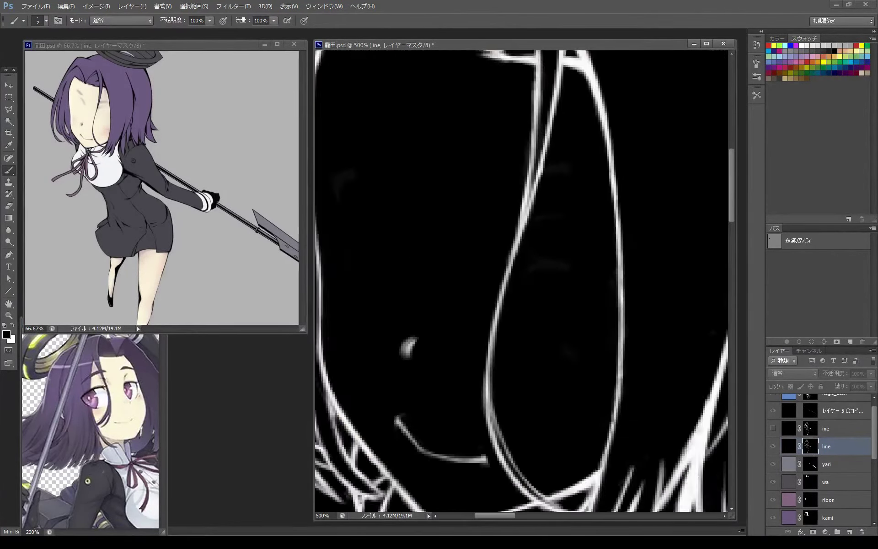
pyautogui.click(772, 445)
pyautogui.keyDown('alt'); pyautogui.click(810, 427); pyautogui.keyUp('alt')
pyautogui.press('l')
pyautogui.click(371, 149)
pyautogui.click(364, 302)
# Close the eye selection, invert it, fill everything outside the eyes black, and deselect
pyautogui.click(526, 462)
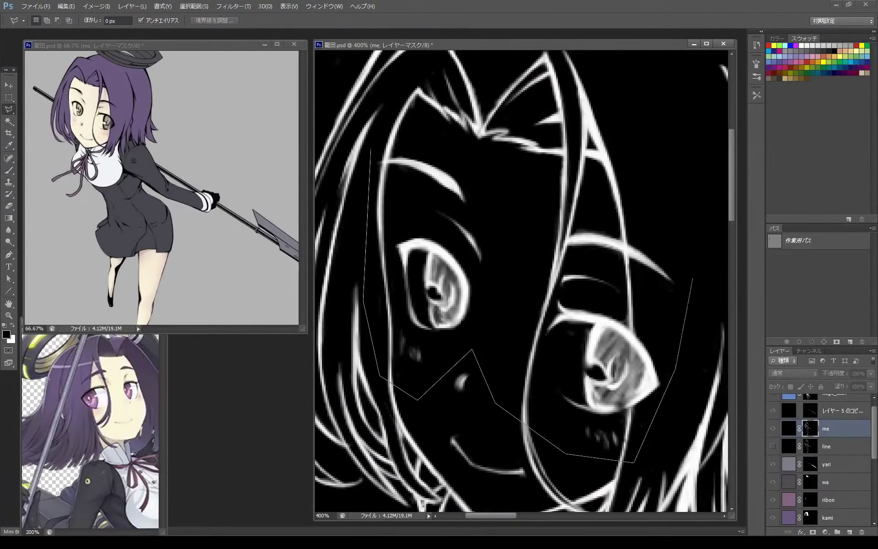
pyautogui.click(686, 275)
pyautogui.click(370, 149)
pyautogui.hotkey('ctrl', 'shift', 'i')
pyautogui.hotkey('alt', 'BackSpace')
pyautogui.hotkey('ctrl', 'd')
pyautogui.press('b')
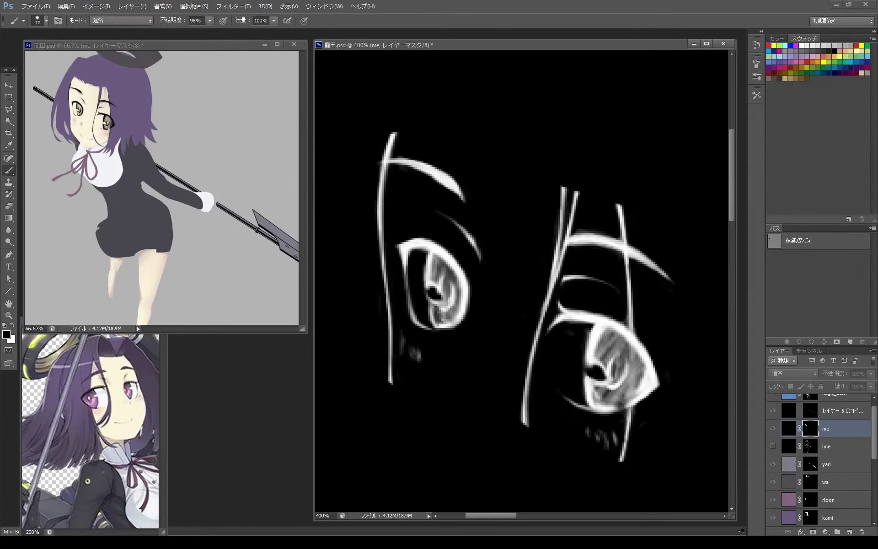
# Paint black over the vertical hair lines crossing both eyes on the me mask
pyautogui.moveTo(384, 165); pyautogui.dragTo(390, 385)
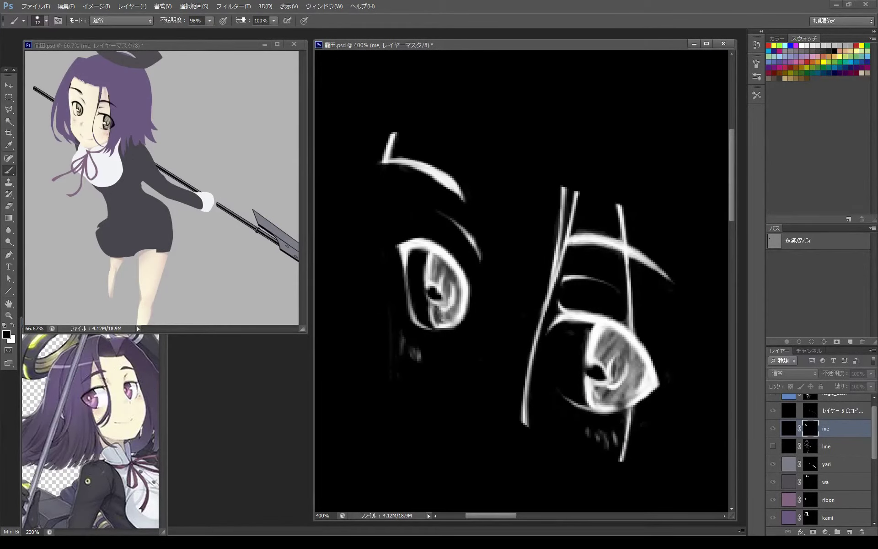
pyautogui.moveTo(502, 298); pyautogui.dragTo(437, 283)
pyautogui.hotkey('ctrl', '+')
pyautogui.press('[')
pyautogui.press('[')
pyautogui.press('[')
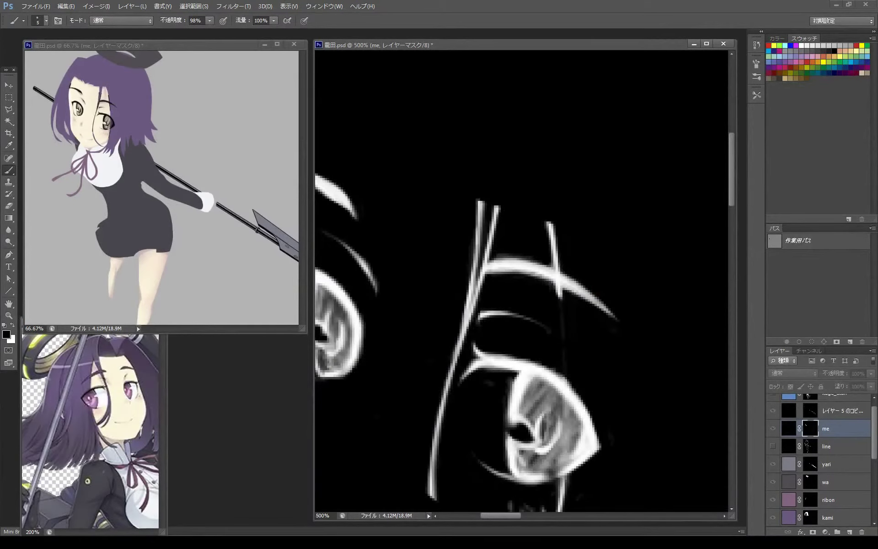
pyautogui.press('0')
pyautogui.moveTo(549, 222); pyautogui.dragTo(553, 244)
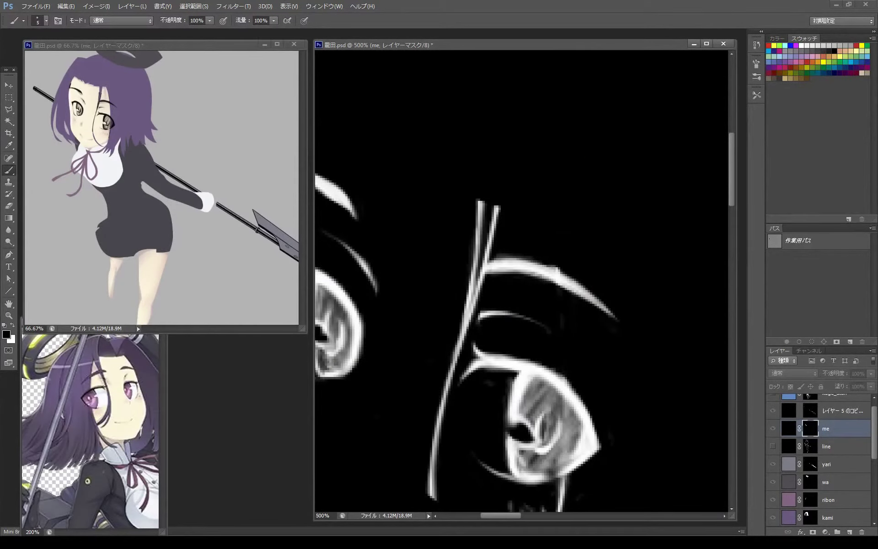
pyautogui.moveTo(526, 388); pyautogui.dragTo(526, 215)
pyautogui.moveTo(292, 151); pyautogui.dragTo(433, 226)
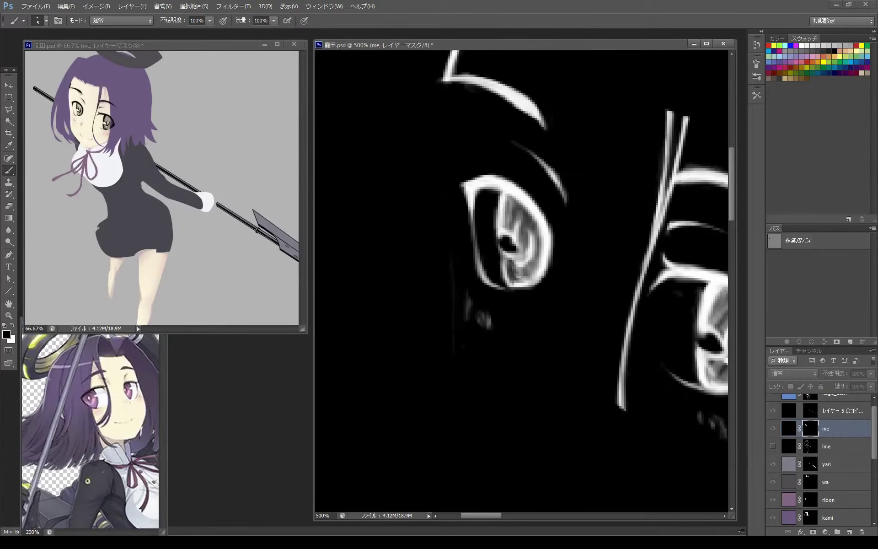
pyautogui.press(']')
pyautogui.press(']')
pyautogui.press(']')
pyautogui.press(']')
pyautogui.scroll(5, 521, 279)
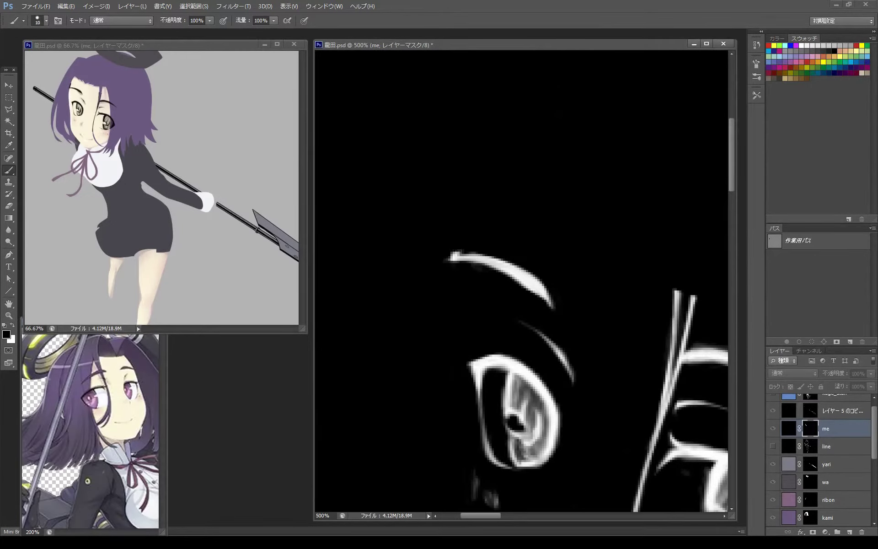
# Undo a trial stroke on the lash line and compare the eyes with the line layer shown
pyautogui.hotkey('ctrl', '+')
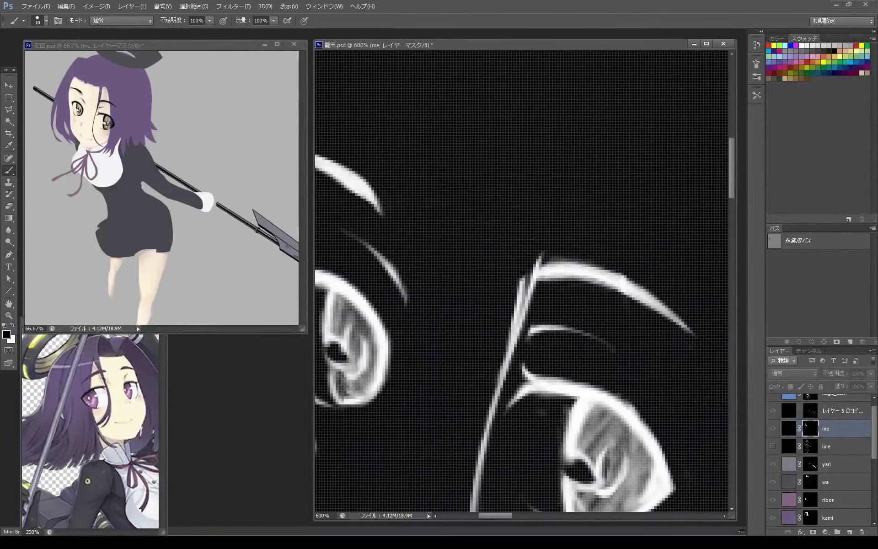
pyautogui.moveTo(530, 254); pyautogui.dragTo(499, 394)
pyautogui.scroll(-5, 498, 393)
pyautogui.hotkey('ctrl', 'z')
pyautogui.hotkey('ctrl', '-')
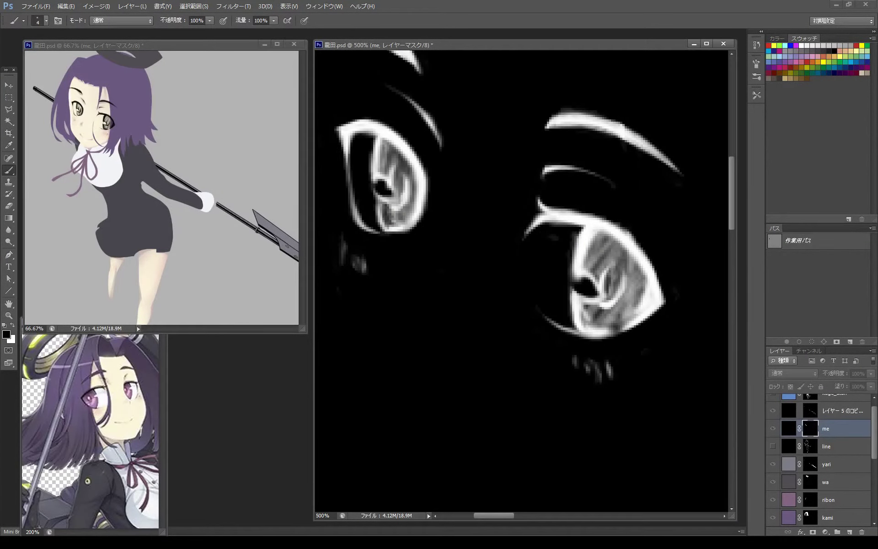
pyautogui.keyDown('alt'); pyautogui.click(809, 428); pyautogui.keyUp('alt')
pyautogui.click(773, 446)
pyautogui.click(772, 428)
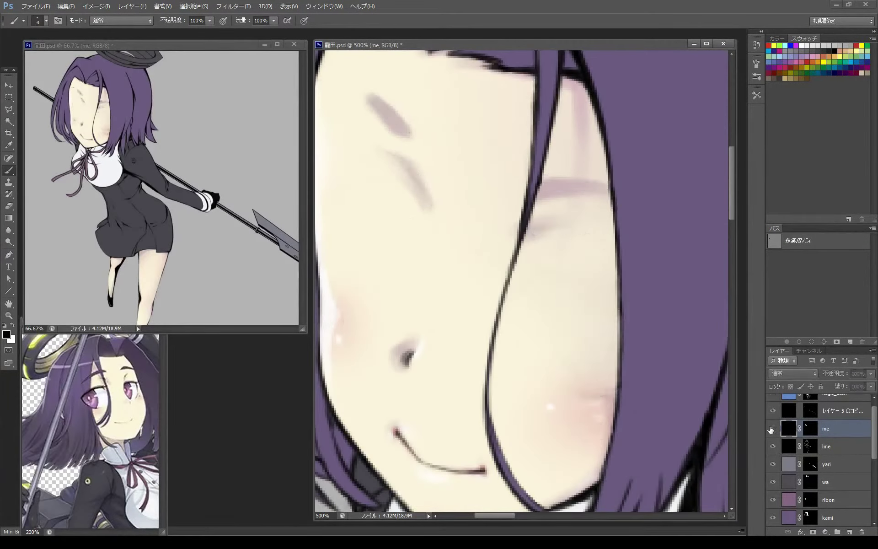
pyautogui.keyDown('alt'); pyautogui.click(809, 428); pyautogui.keyUp('alt')
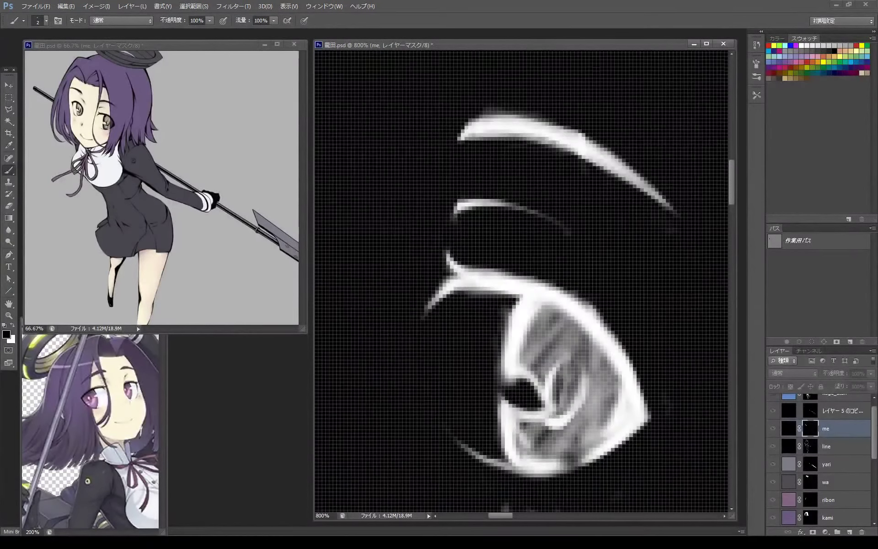
# Paint black over the grey shading inside the lower eye mask
pyautogui.press(']')
pyautogui.moveTo(533, 299)
pyautogui.mouseDown()
pyautogui.moveTo(506, 378)
pyautogui.moveTo(555, 398)
pyautogui.moveTo(541, 430)
pyautogui.moveTo(503, 402)
pyautogui.moveTo(531, 466)
pyautogui.moveTo(539, 427)
pyautogui.moveTo(590, 361)
pyautogui.mouseUp()
pyautogui.press(']')
pyautogui.press(']')
pyautogui.moveTo(526, 320); pyautogui.dragTo(576, 384)
pyautogui.moveTo(572, 334)
pyautogui.mouseDown()
pyautogui.moveTo(603, 398)
pyautogui.moveTo(594, 430)
pyautogui.moveTo(532, 453)
pyautogui.mouseUp()
pyautogui.moveTo(615, 391); pyautogui.dragTo(523, 468)
pyautogui.keyDown('alt'); pyautogui.click(810, 427); pyautogui.keyUp('alt')
# Refine the faint line inside the pupil with the finest brush
pyautogui.press('[')
pyautogui.press('[')
pyautogui.press('[')
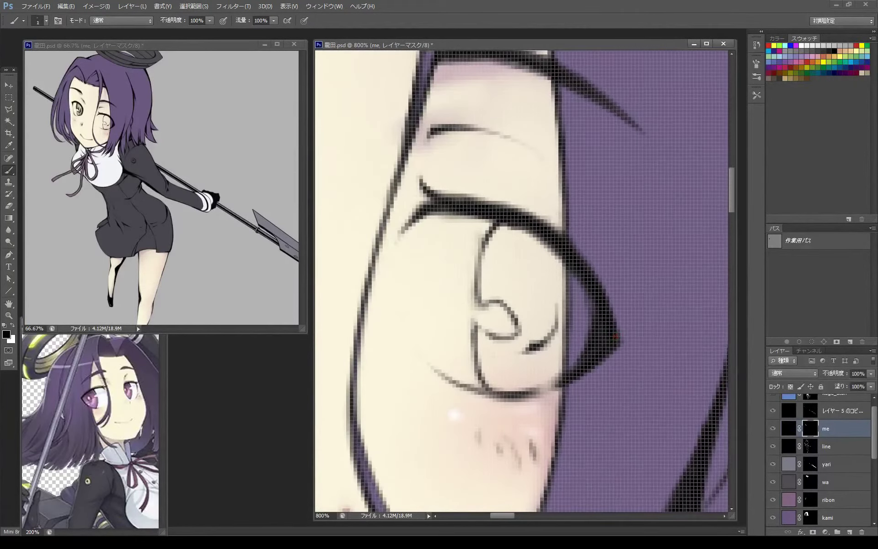
pyautogui.press('x')
pyautogui.moveTo(516, 279)
pyautogui.mouseDown()
pyautogui.moveTo(508, 305)
pyautogui.moveTo(516, 336)
pyautogui.mouseUp()
pyautogui.moveTo(499, 325)
pyautogui.mouseDown()
pyautogui.moveTo(518, 339)
pyautogui.moveTo(506, 352)
pyautogui.mouseUp()
pyautogui.press('x')
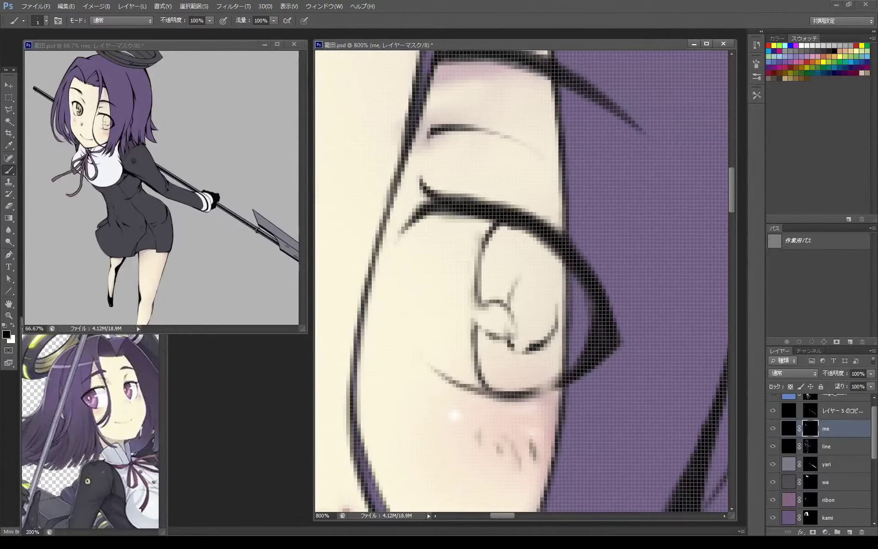
pyautogui.press('x')
pyautogui.press('x')
pyautogui.press(']')
pyautogui.press(']')
# Remove the remaining grey and thin the eye's inner right outline on the mask
pyautogui.keyDown('alt'); pyautogui.click(809, 428); pyautogui.keyUp('alt')
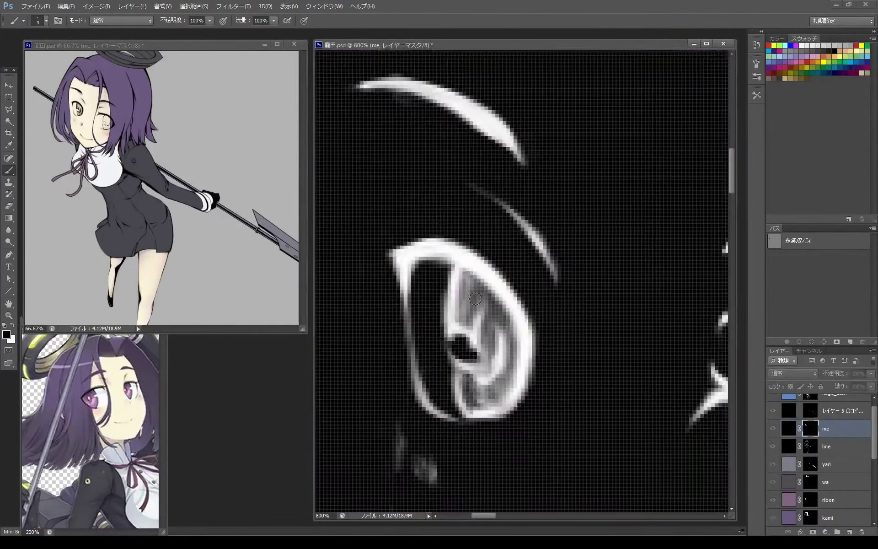
pyautogui.moveTo(475, 298)
pyautogui.mouseDown()
pyautogui.moveTo(467, 331)
pyautogui.moveTo(475, 377)
pyautogui.moveTo(484, 320)
pyautogui.moveTo(463, 315)
pyautogui.mouseUp()
pyautogui.press(']')
pyautogui.press(']')
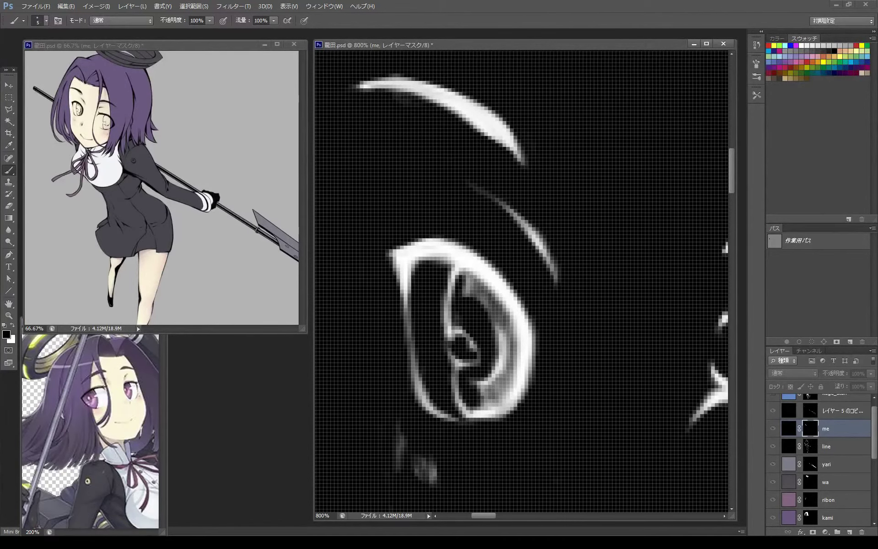
pyautogui.moveTo(462, 283); pyautogui.dragTo(476, 411)
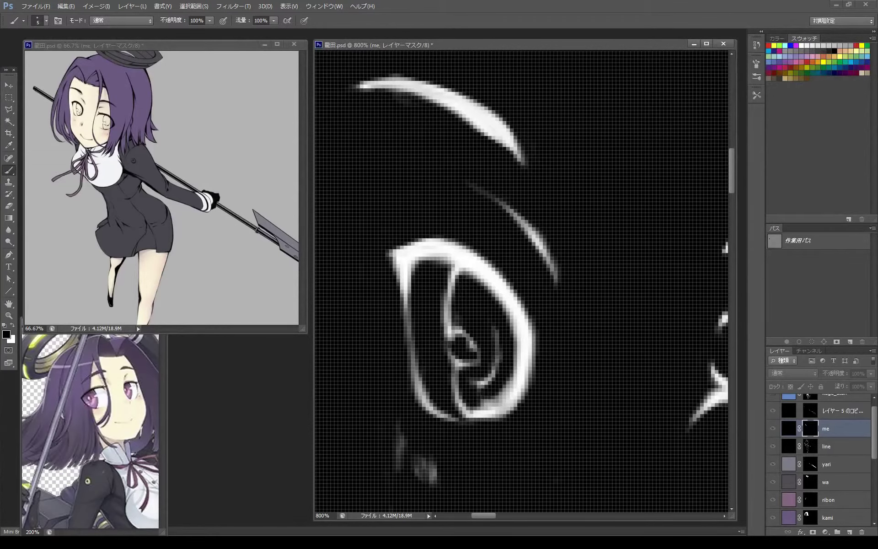
pyautogui.moveTo(510, 315)
pyautogui.mouseDown()
pyautogui.moveTo(526, 375)
pyautogui.moveTo(480, 416)
pyautogui.mouseUp()
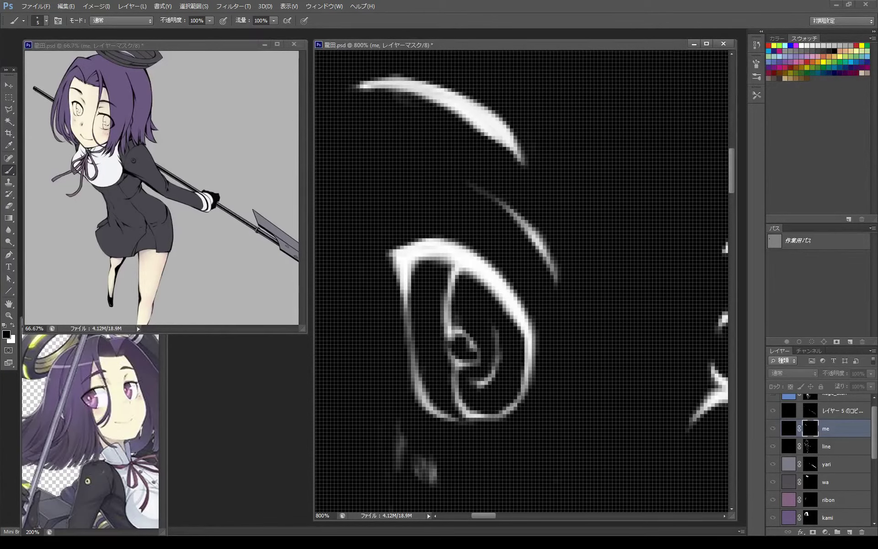
# Add dark lines inside the eye spiral on the me layer's mask
pyautogui.hotkey('ctrl', '2')
pyautogui.press('[')
pyautogui.press('[')
pyautogui.press('[')
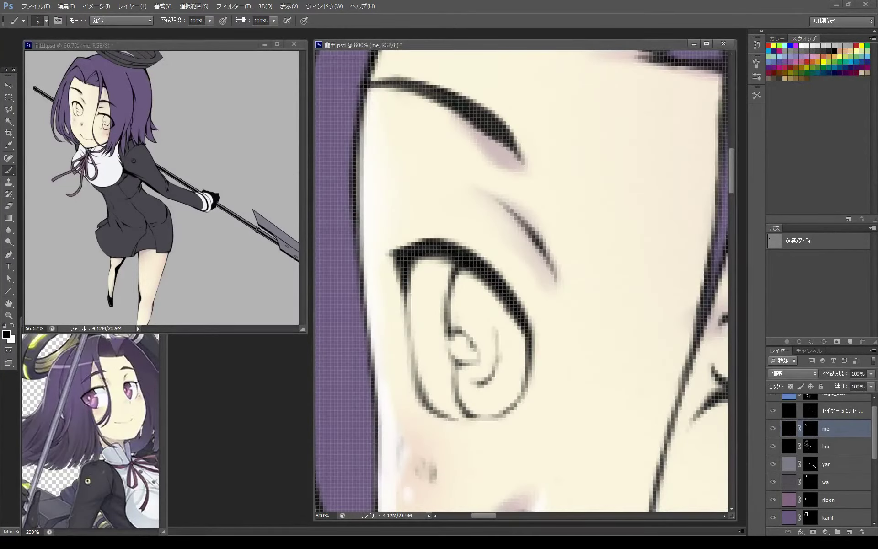
pyautogui.hotkey('ctrl', '\\')
pyautogui.moveTo(471, 370); pyautogui.dragTo(499, 388)
pyautogui.moveTo(505, 347)
pyautogui.mouseDown()
pyautogui.moveTo(491, 386)
pyautogui.moveTo(498, 329)
pyautogui.moveTo(475, 304)
pyautogui.mouseUp()
pyautogui.press('x')
# Touch up a faint stroke near the other eye
pyautogui.press('x')
pyautogui.moveTo(686, 411); pyautogui.dragTo(480, 279)
pyautogui.press('c')
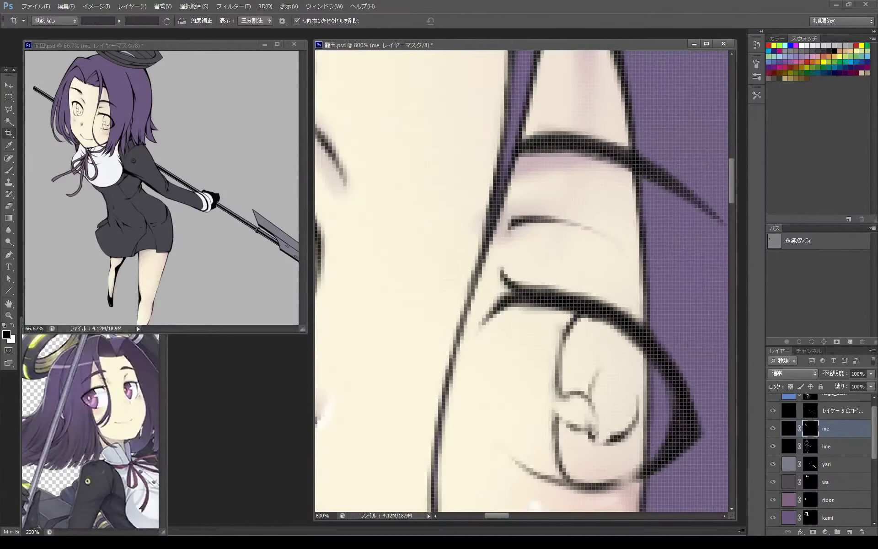
pyautogui.press('b')
# Create an empty layer named siro inside a new me group
pyautogui.press('x')
pyautogui.moveTo(635, 366); pyautogui.dragTo(608, 359)
pyautogui.press('x')
pyautogui.hotkey('alt', '[')
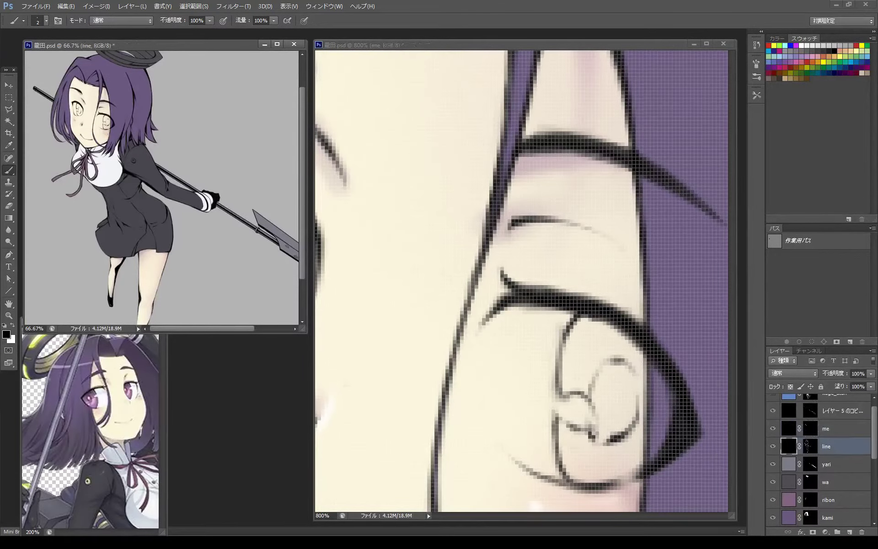
pyautogui.hotkey('ctrl', 'shift', 'n')
pyautogui.hotkey('ctrl', 'g')
pyautogui.write('siro')
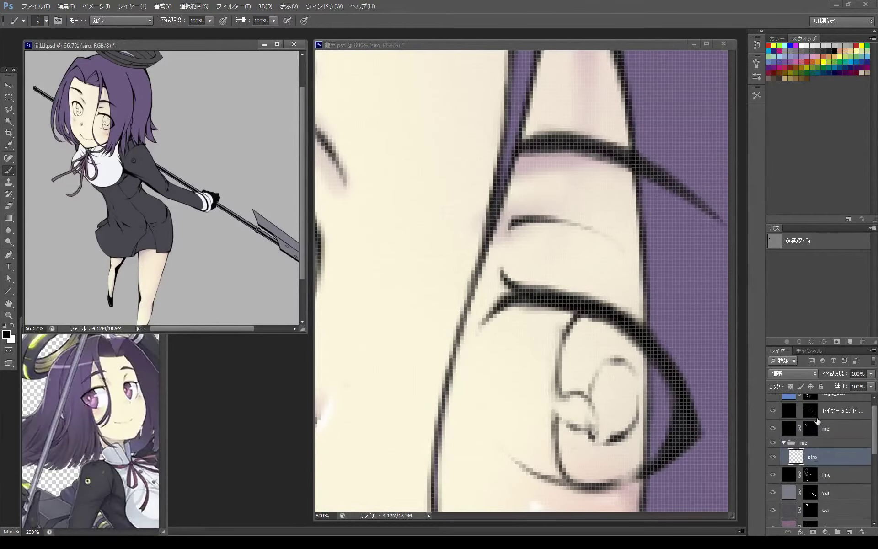
# Move the me layer into its group, fill siro with white and give it a black mask
pyautogui.moveTo(817, 420); pyautogui.dragTo(818, 450)
pyautogui.press('x')
pyautogui.hotkey('alt', 'BackSpace')
pyautogui.click(812, 531)
pyautogui.press('x')
pyautogui.hotkey('alt', 'BackSpace')
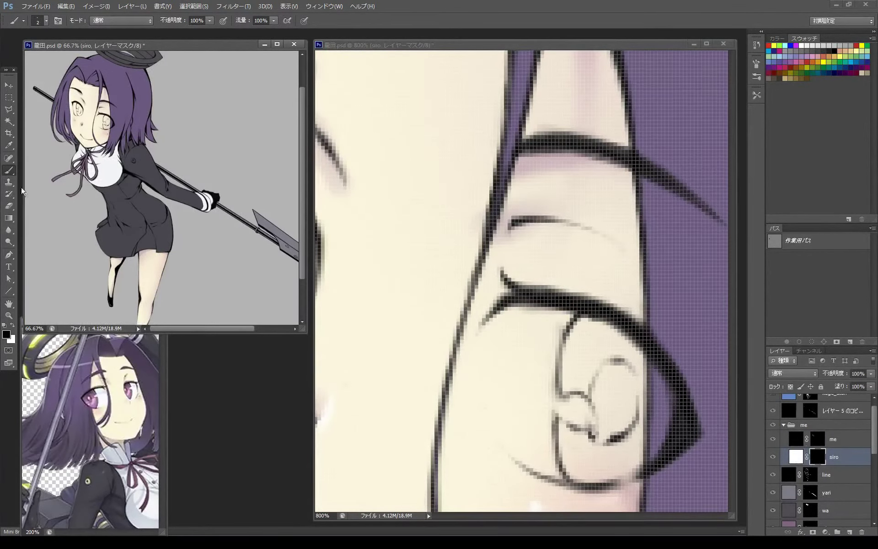
# Trace a pen path around the first eye and fill it white on the siro mask
pyautogui.press('p')
pyautogui.scroll(-3, 503, 228)
pyautogui.click(509, 191)
pyautogui.moveTo(473, 230); pyautogui.dragTo(460, 265)
pyautogui.moveTo(508, 343); pyautogui.dragTo(530, 361)
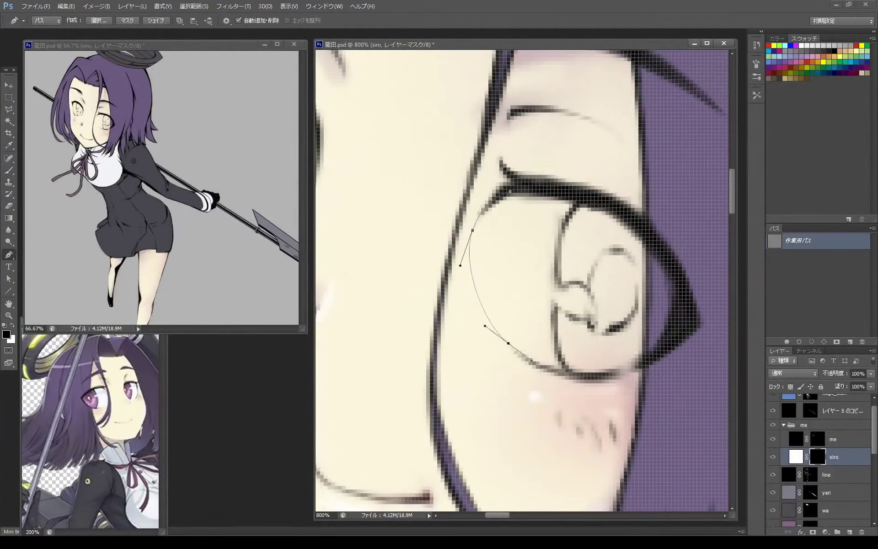
pyautogui.click(469, 304)
pyautogui.moveTo(651, 356); pyautogui.dragTo(667, 343)
pyautogui.moveTo(681, 288); pyautogui.dragTo(681, 266)
pyautogui.moveTo(591, 196); pyautogui.dragTo(525, 184)
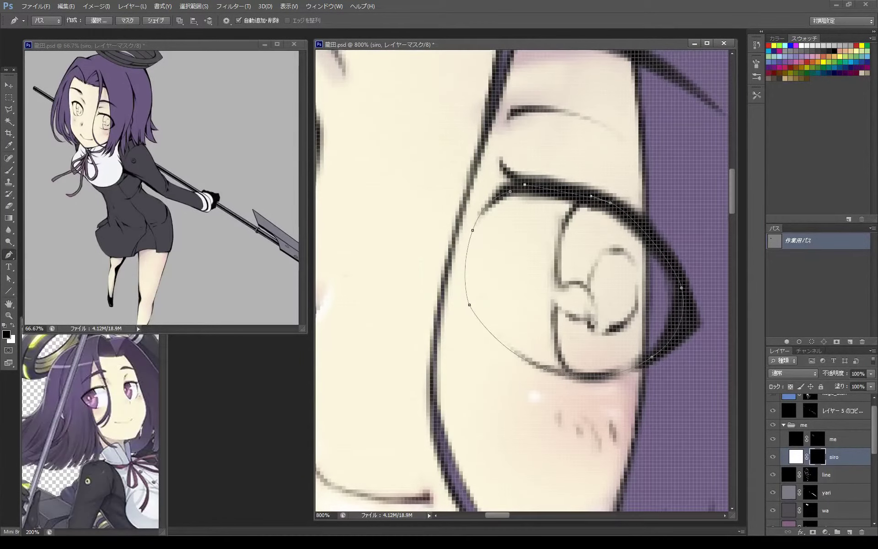
pyautogui.press('x')
pyautogui.click(786, 341)
# Trace a path around the other eye and fill it white on the mask
pyautogui.hscroll(-5, 522, 274)
pyautogui.click(412, 216)
pyautogui.moveTo(471, 378); pyautogui.dragTo(502, 379)
pyautogui.moveTo(529, 352); pyautogui.dragTo(537, 330)
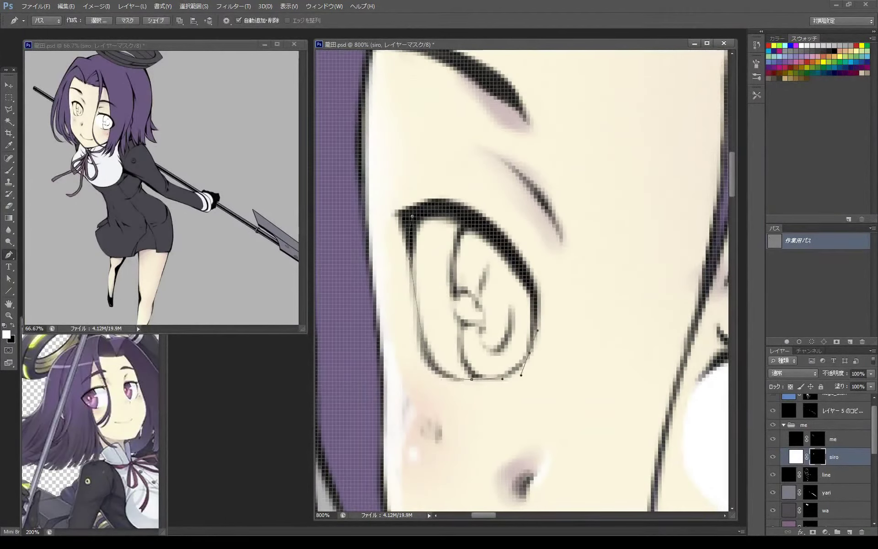
pyautogui.click(412, 216)
pyautogui.click(787, 341)
# Fill an extra path along the first eye's lower edge with white
pyautogui.hscroll(5, 521, 274)
pyautogui.click(460, 206)
pyautogui.moveTo(457, 312); pyautogui.dragTo(474, 356)
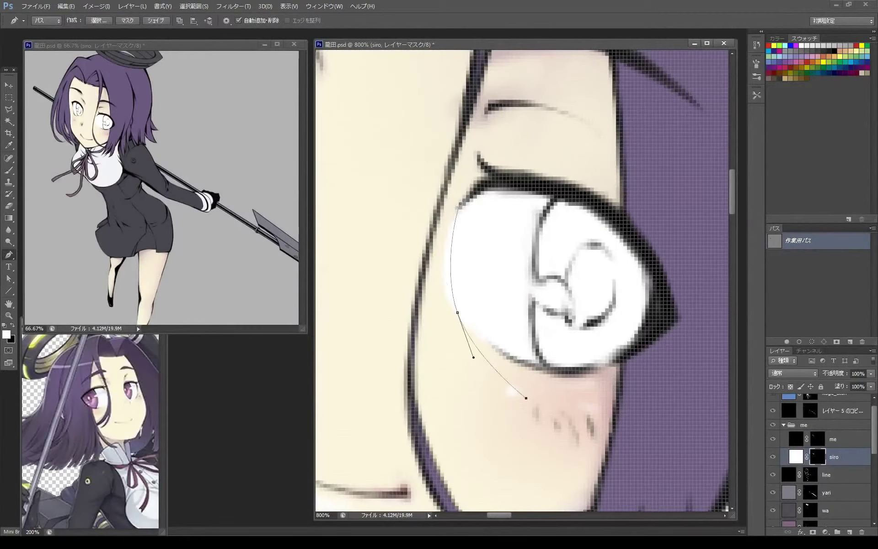
pyautogui.click(786, 341)
pyautogui.scroll(-3, 650, 320)
pyautogui.press('b')
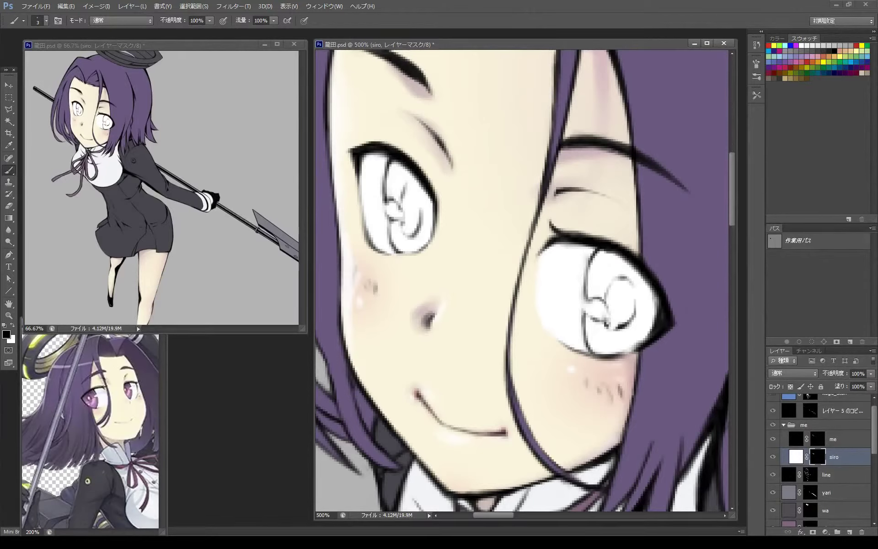
# Shade the tops of both eye whites blue-grey on the siro layer
pyautogui.press('x')
pyautogui.hotkey('ctrl', 'alt', 'shift', 'n')
pyautogui.hotkey('ctrl', 'alt', 'g')
pyautogui.hotkey('alt', 'BackSpace')
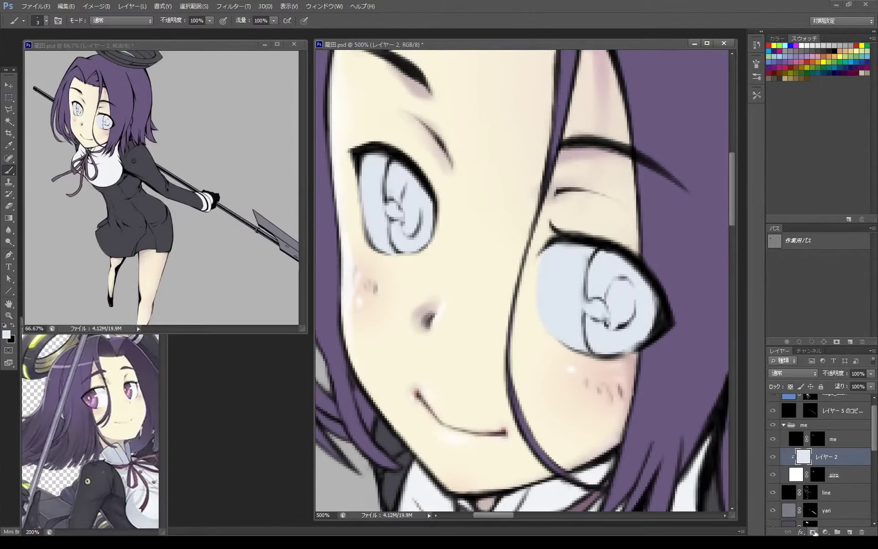
pyautogui.press('Delete')
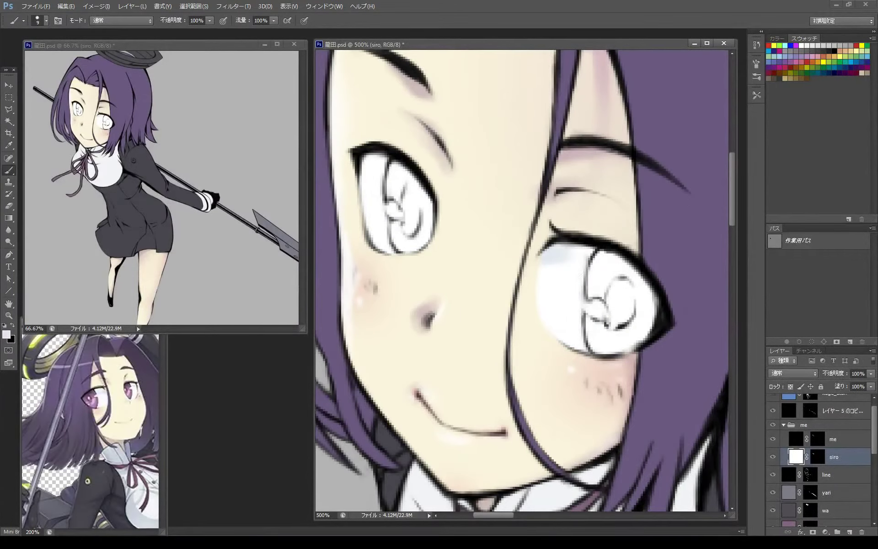
pyautogui.moveTo(563, 256); pyautogui.dragTo(653, 302)
pyautogui.moveTo(361, 156)
pyautogui.mouseDown()
pyautogui.moveTo(430, 201)
pyautogui.moveTo(432, 220)
pyautogui.mouseUp()
pyautogui.moveTo(558, 274); pyautogui.dragTo(630, 283)
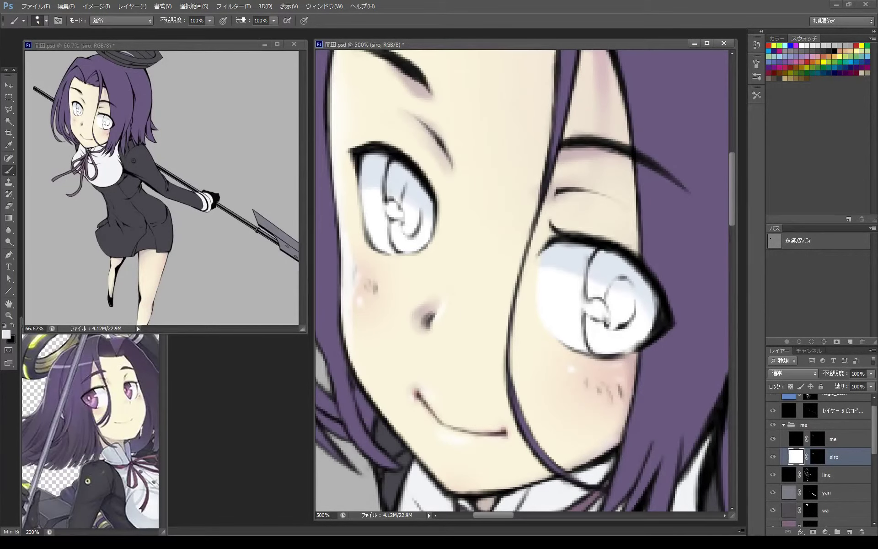
# Add a kuro layer with an inverted, hiding mask and set the brush size
pyautogui.rightClick(556, 231)
pyautogui.doubleClick(582, 294)
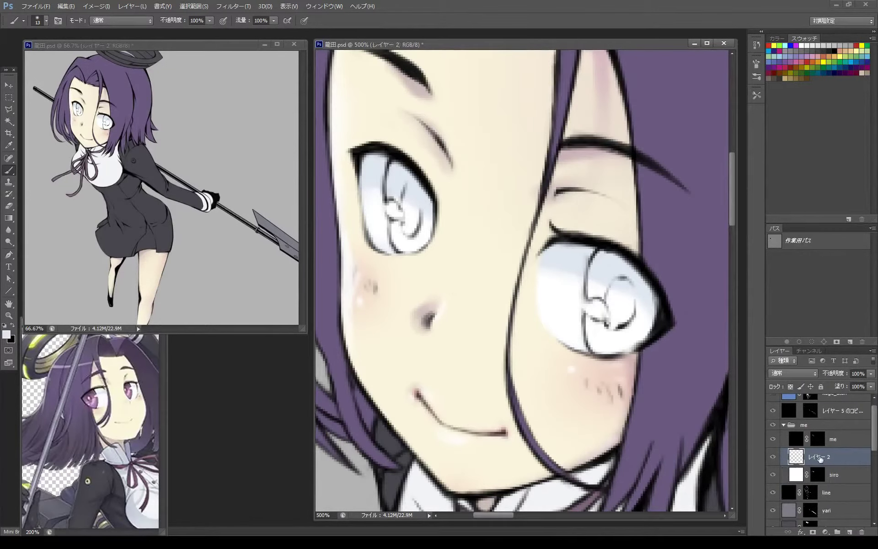
pyautogui.click(813, 532)
pyautogui.hotkey('ctrl', 'i')
pyautogui.rightClick(556, 230)
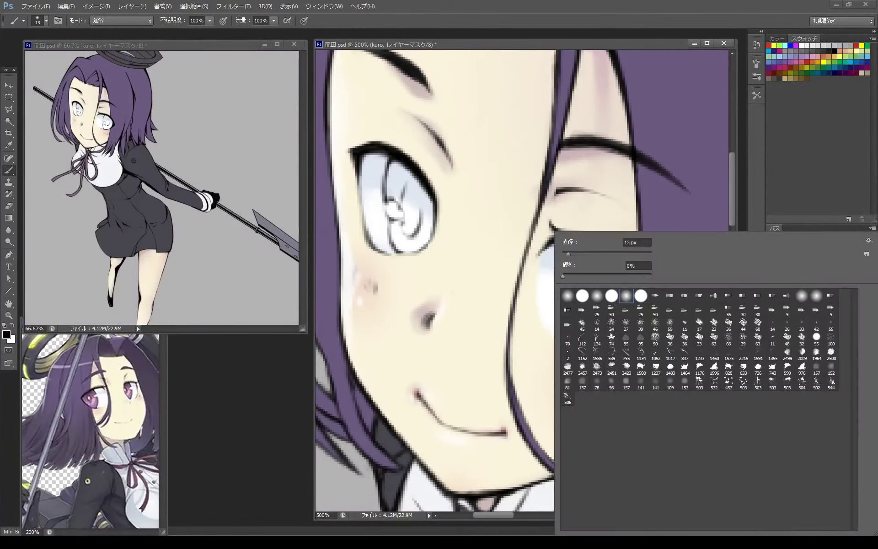
pyautogui.doubleClick(582, 294)
# Brush purple into both irises, then dab light highlights with a smaller brush
pyautogui.press('x')
pyautogui.moveTo(608, 256)
pyautogui.mouseDown()
pyautogui.moveTo(590, 293)
pyautogui.moveTo(617, 352)
pyautogui.moveTo(649, 292)
pyautogui.moveTo(608, 256)
pyautogui.mouseUp()
pyautogui.moveTo(549, 228); pyautogui.dragTo(627, 316)
pyautogui.moveTo(470, 256)
pyautogui.mouseDown()
pyautogui.moveTo(471, 297)
pyautogui.moveTo(494, 342)
pyautogui.moveTo(480, 260)
pyautogui.mouseUp()
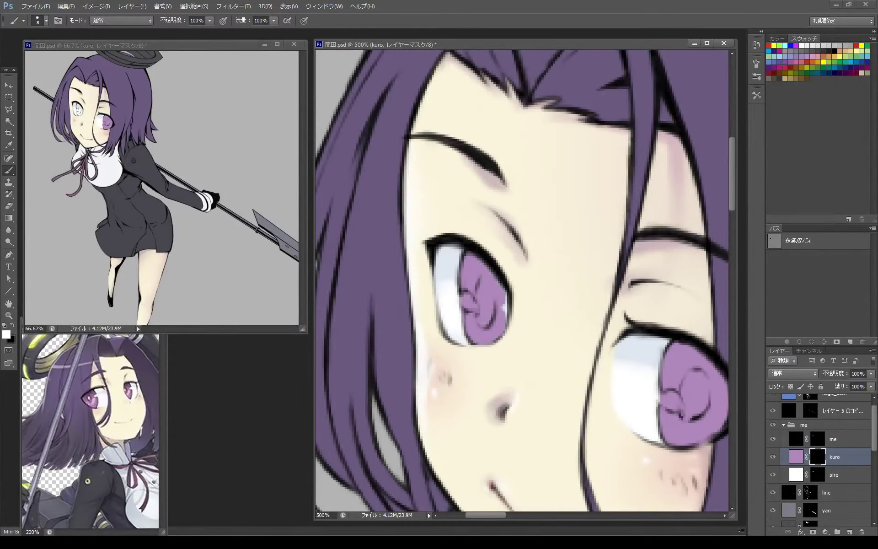
pyautogui.moveTo(508, 293)
pyautogui.mouseDown()
pyautogui.moveTo(505, 324)
pyautogui.moveTo(402, 262)
pyautogui.mouseUp()
pyautogui.press('[')
pyautogui.press('[')
pyautogui.press('[')
pyautogui.press('x')
pyautogui.moveTo(555, 335); pyautogui.dragTo(578, 338)
pyautogui.click(362, 237)
# Sample a purple from the reference and shade the upper parts of both irises darker
pyautogui.press('x')
pyautogui.hotkey('ctrl', '2')
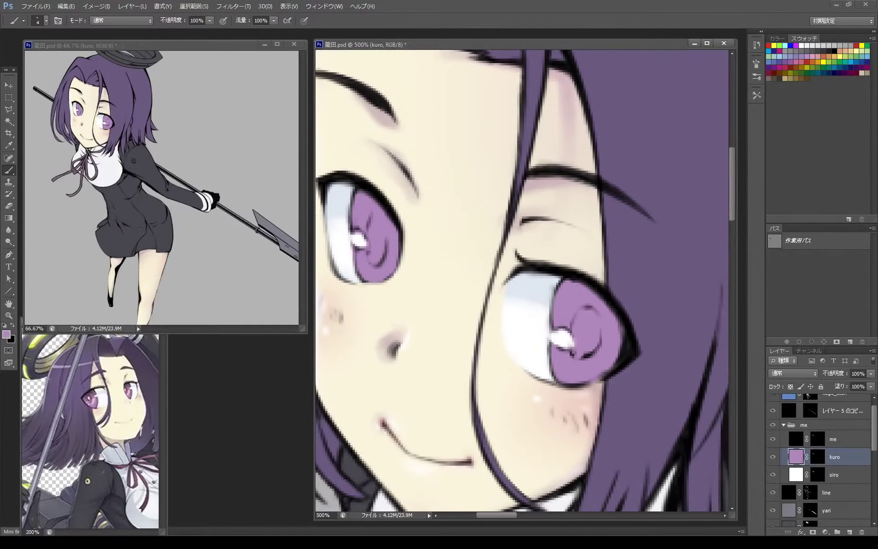
pyautogui.rightClick(513, 230)
pyautogui.keyDown('alt'); pyautogui.click(89, 396); pyautogui.keyUp('alt')
pyautogui.press(']')
pyautogui.press(']')
pyautogui.press(']')
pyautogui.moveTo(558, 286)
pyautogui.mouseDown()
pyautogui.moveTo(622, 320)
pyautogui.moveTo(608, 325)
pyautogui.moveTo(620, 342)
pyautogui.mouseUp()
pyautogui.moveTo(357, 195)
pyautogui.mouseDown()
pyautogui.moveTo(398, 242)
pyautogui.moveTo(386, 266)
pyautogui.mouseUp()
pyautogui.moveTo(368, 226); pyautogui.dragTo(378, 254)
# Deepen the shading in both irises with slightly larger, then finer strokes
pyautogui.press(']')
pyautogui.press(']')
pyautogui.press(']')
pyautogui.moveTo(572, 316)
pyautogui.mouseDown()
pyautogui.moveTo(604, 347)
pyautogui.moveTo(590, 356)
pyautogui.moveTo(608, 365)
pyautogui.mouseUp()
pyautogui.moveTo(365, 224)
pyautogui.mouseDown()
pyautogui.moveTo(389, 265)
pyautogui.moveTo(391, 249)
pyautogui.mouseUp()
pyautogui.press('[')
pyautogui.press('[')
pyautogui.press('[')
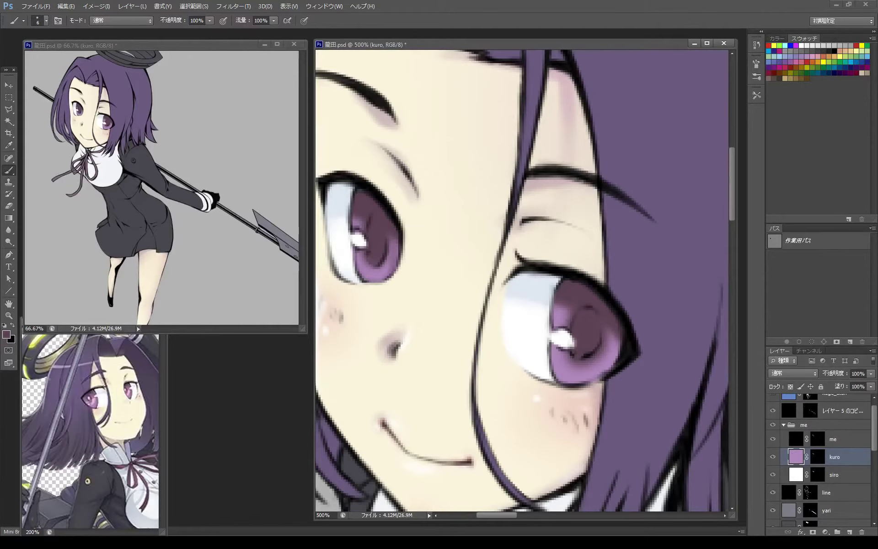
pyautogui.moveTo(556, 305); pyautogui.dragTo(560, 327)
pyautogui.moveTo(615, 341); pyautogui.dragTo(588, 379)
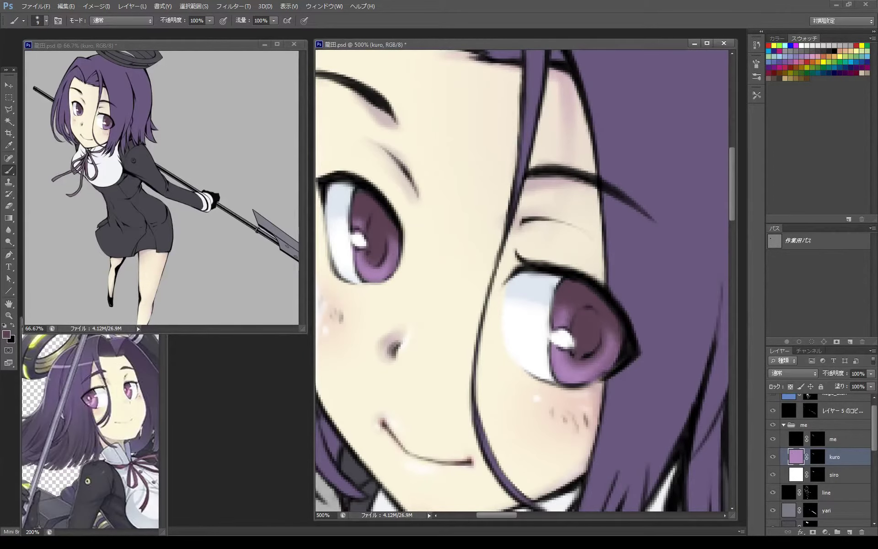
# Paint light highlight strokes and dabs into both irises with a 2 px brush
pyautogui.rightClick(554, 231)
pyautogui.doubleClick(575, 295)
pyautogui.moveTo(560, 317)
pyautogui.mouseDown()
pyautogui.moveTo(590, 374)
pyautogui.moveTo(610, 347)
pyautogui.mouseUp()
pyautogui.click(360, 222)
pyautogui.moveTo(358, 254)
pyautogui.mouseDown()
pyautogui.moveTo(368, 277)
pyautogui.moveTo(392, 254)
pyautogui.moveTo(376, 247)
pyautogui.mouseUp()
pyautogui.moveTo(579, 318); pyautogui.dragTo(589, 336)
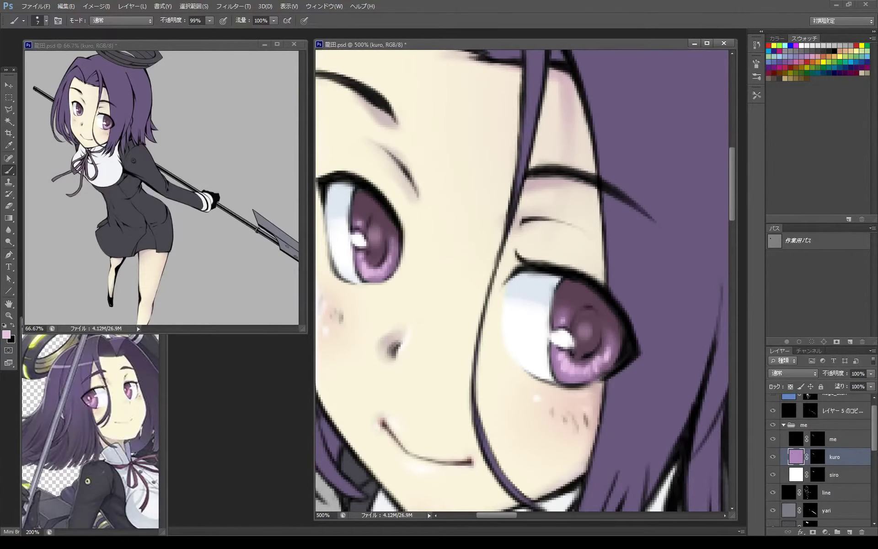
pyautogui.moveTo(521, 283); pyautogui.dragTo(535, 292)
# Darken the right iris outline with a sampled dark purple, then add a new empty layer
pyautogui.keyDown('alt'); pyautogui.click(703, 383); pyautogui.keyUp('alt')
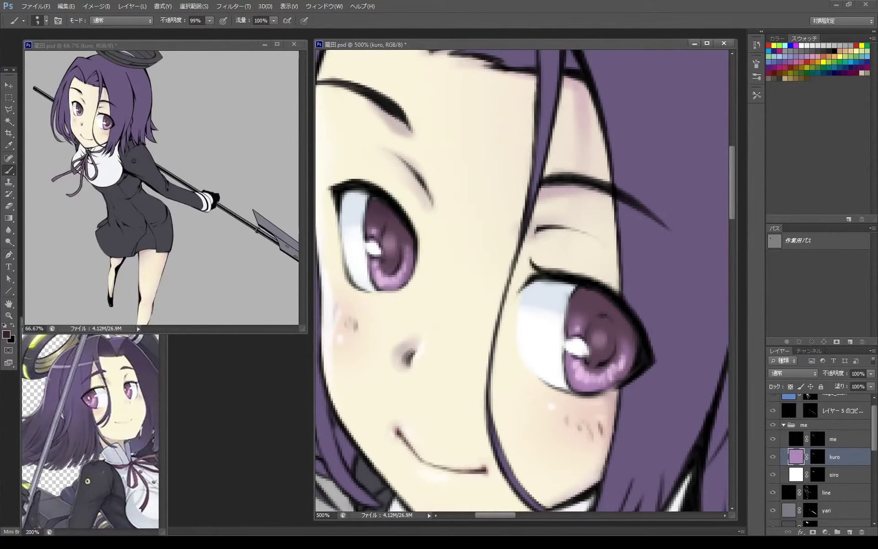
pyautogui.moveTo(580, 292)
pyautogui.mouseDown()
pyautogui.moveTo(611, 301)
pyautogui.moveTo(636, 349)
pyautogui.mouseUp()
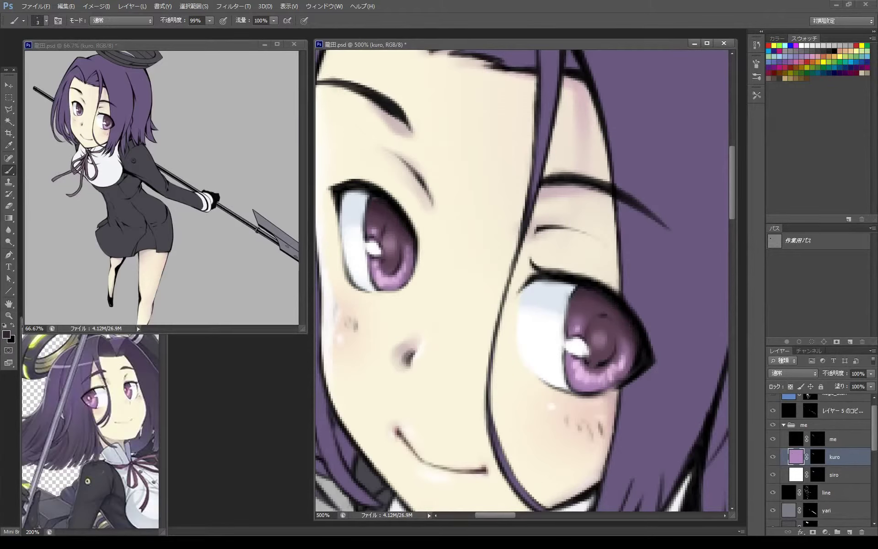
pyautogui.moveTo(604, 390); pyautogui.dragTo(636, 352)
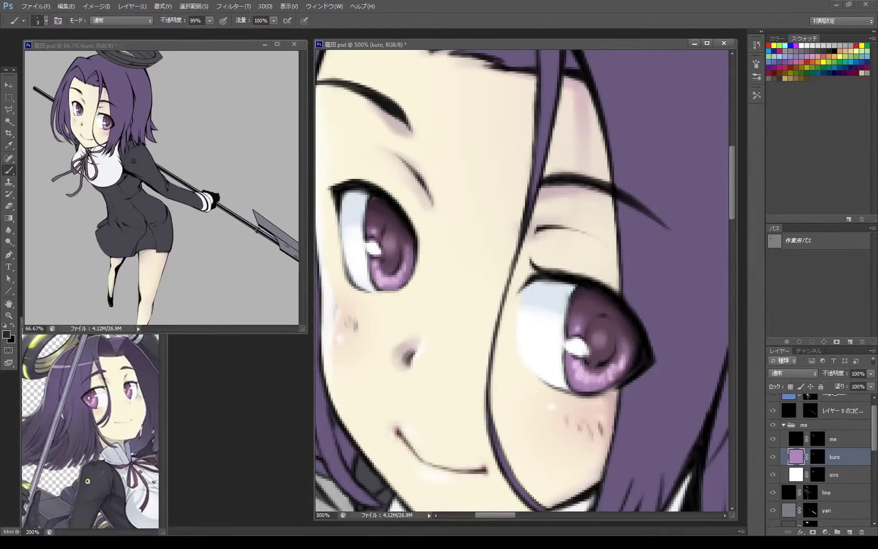
pyautogui.moveTo(373, 276); pyautogui.dragTo(371, 287)
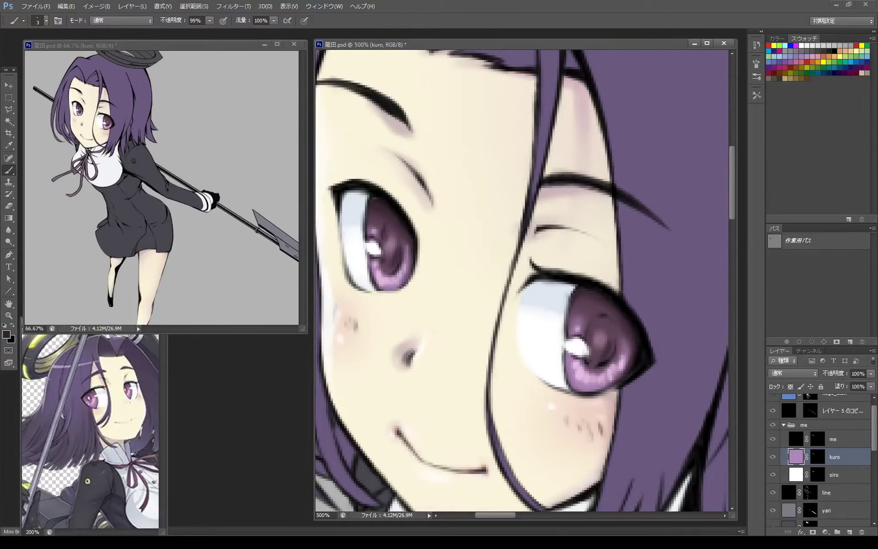
pyautogui.moveTo(577, 348); pyautogui.dragTo(533, 319)
pyautogui.click(849, 531)
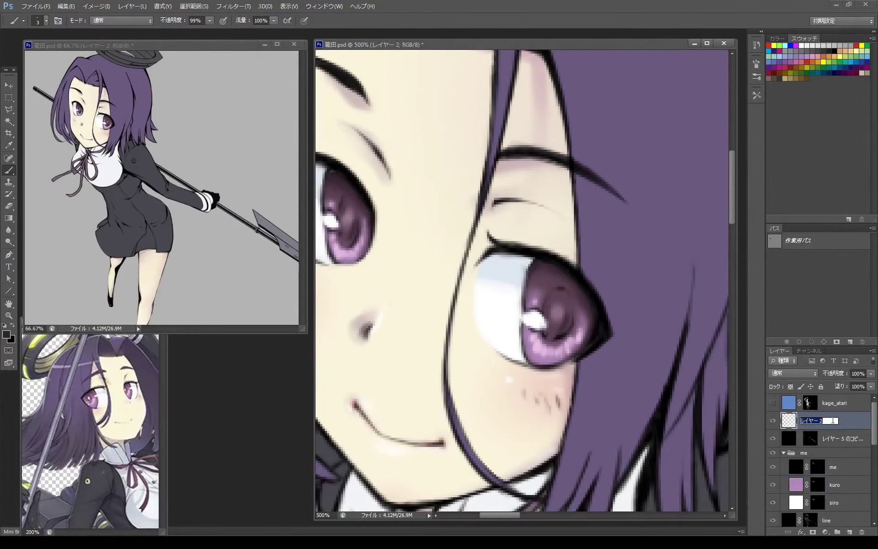
# Name the new layer 'ooiyaki', fill it yellow and hide it behind a black mask
pyautogui.doubleClick(817, 449)
pyautogui.write('ooiyaki')
pyautogui.press('Return')
pyautogui.click(860, 46)
pyautogui.hotkey('alt', 'BackSpace')
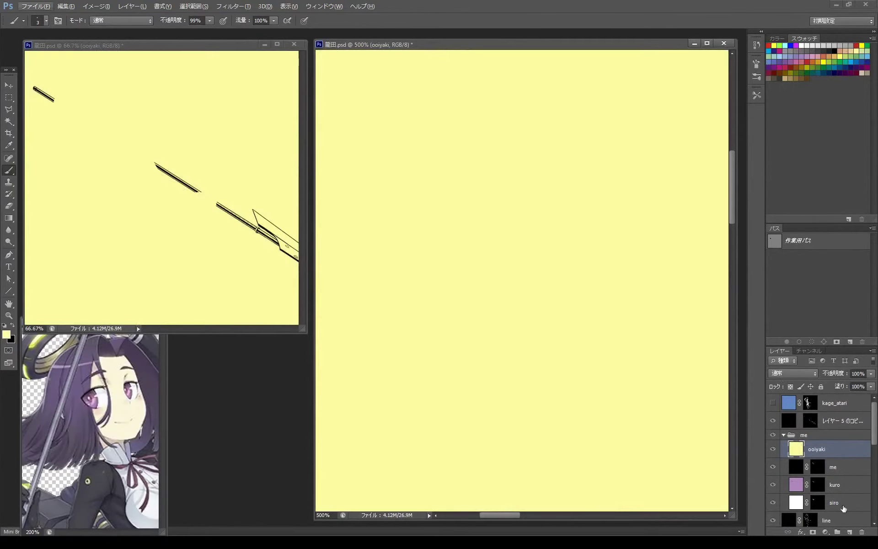
pyautogui.keyDown('alt'); pyautogui.click(813, 531); pyautogui.keyUp('alt')
# Add a 'kage' layer filled blue and hidden behind a black mask
pyautogui.click(849, 532)
pyautogui.doubleClick(823, 484)
pyautogui.write('kage')
pyautogui.press('Return')
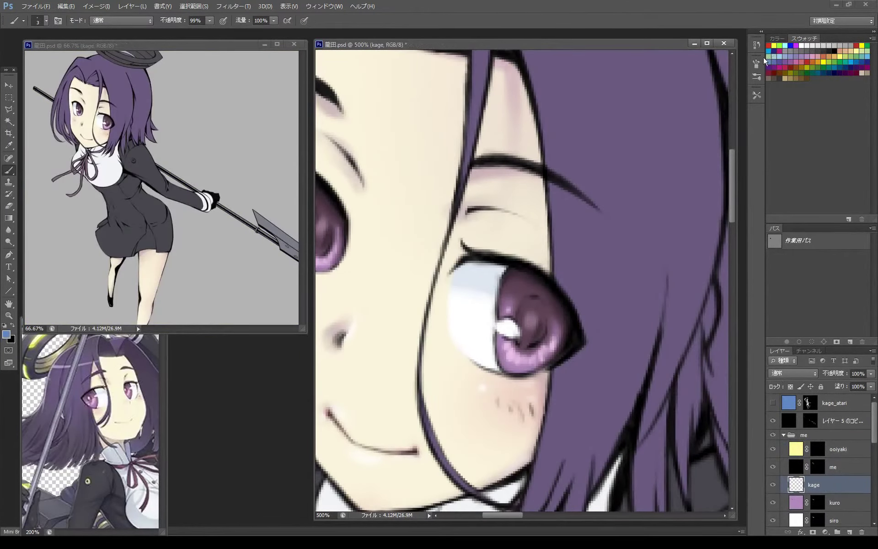
pyautogui.hotkey('alt', 'BackSpace')
pyautogui.keyDown('alt'); pyautogui.click(812, 531); pyautogui.keyUp('alt')
# Set white paint with a larger, lower-opacity brush and select the ooiyaki layer
pyautogui.moveTo(357, 185); pyautogui.dragTo(471, 248)
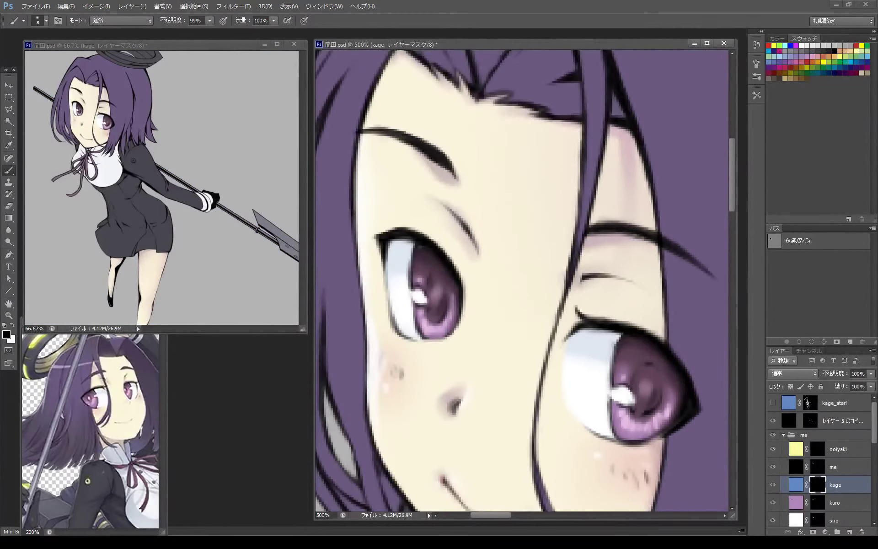
pyautogui.press('x')
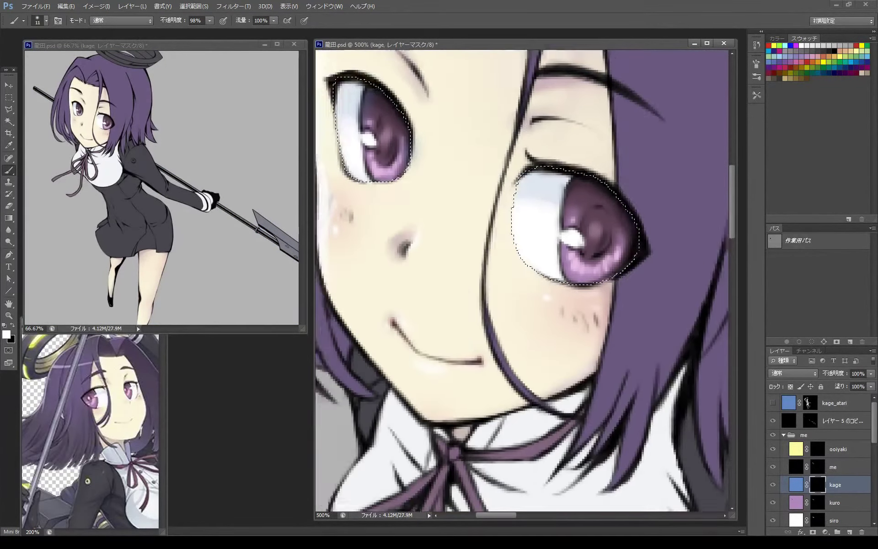
pyautogui.click(817, 484)
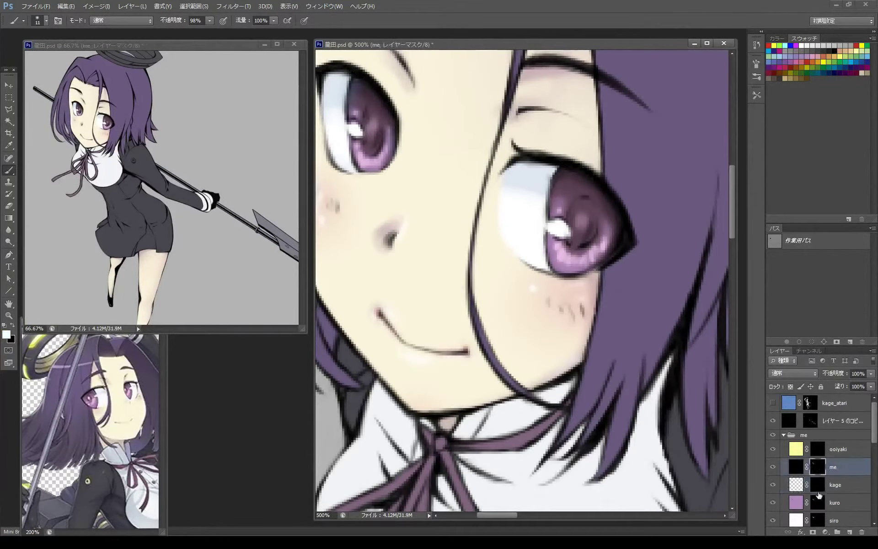
pyautogui.moveTo(582, 152); pyautogui.dragTo(568, 239)
pyautogui.press('d')
pyautogui.press(']')
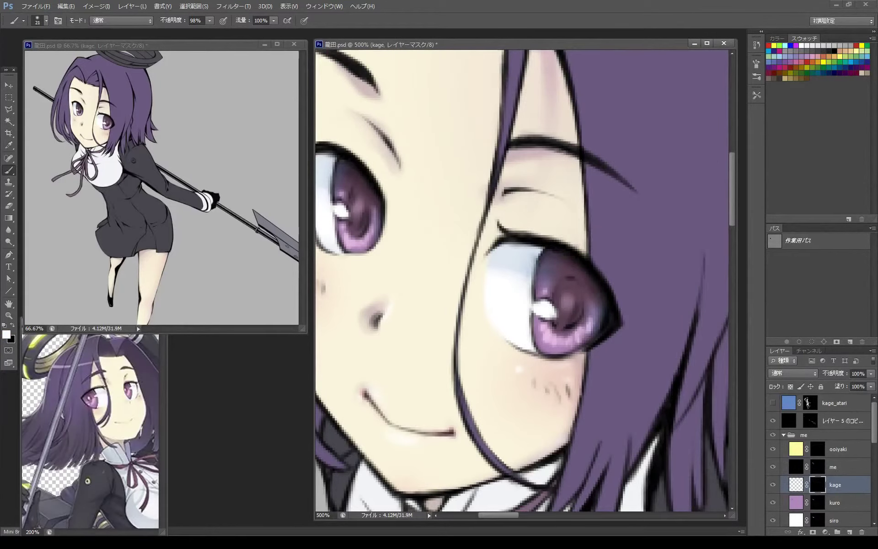
pyautogui.click(838, 448)
pyautogui.rightClick(558, 232)
pyautogui.press('Return')
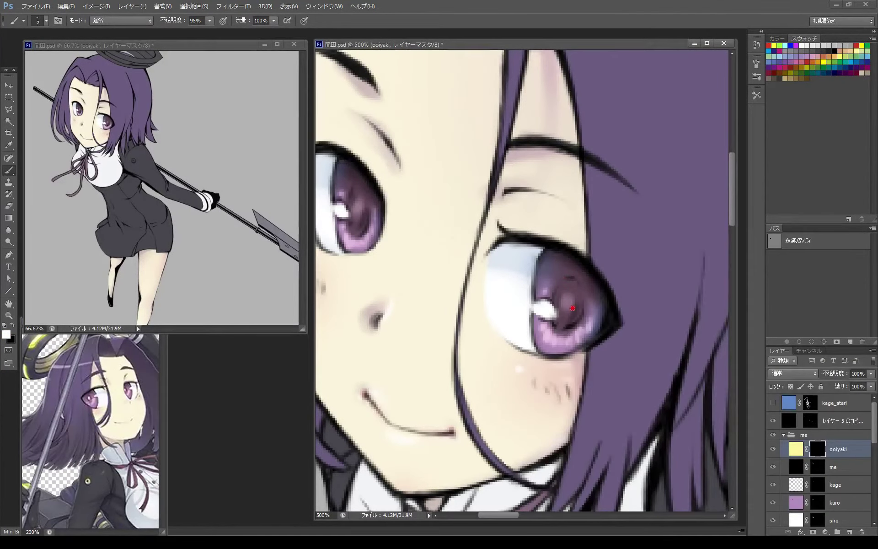
# Set ooiyaki to Color Dodge and paint glowing glints along the iris rims
pyautogui.click(792, 373)
pyautogui.click(791, 207)
pyautogui.rightClick(554, 231)
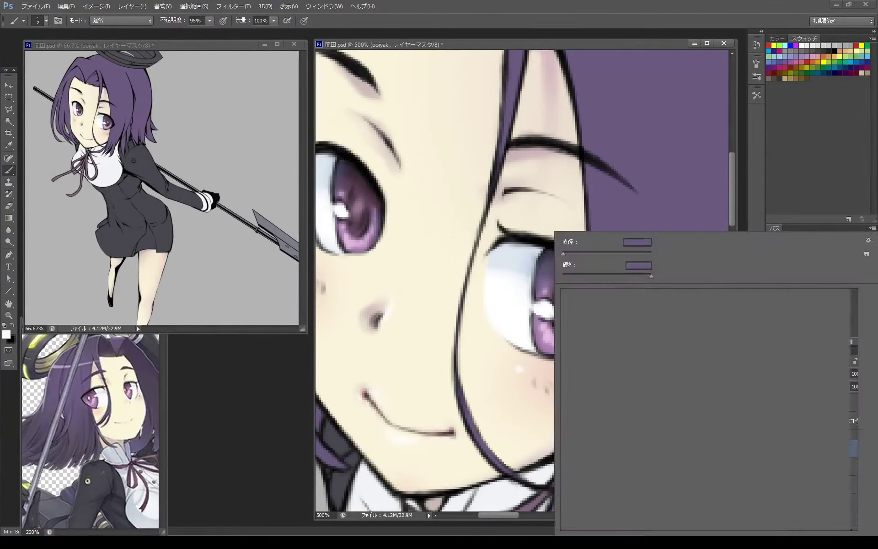
pyautogui.press('Return')
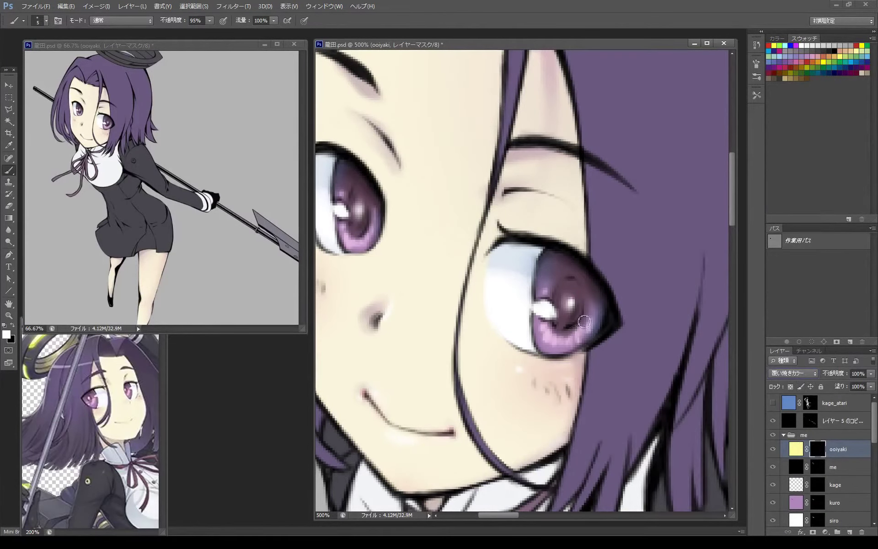
pyautogui.rightClick(584, 321)
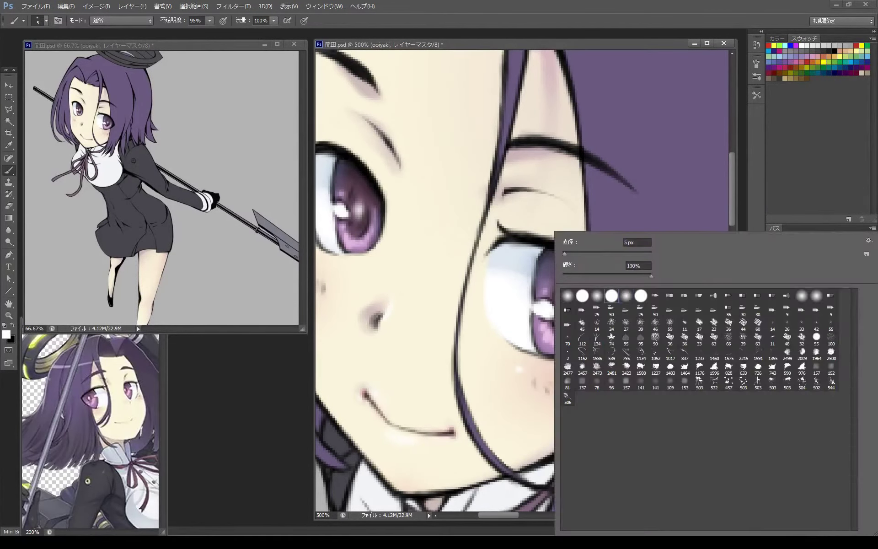
pyautogui.press('Return')
pyautogui.moveTo(576, 338)
pyautogui.mouseDown()
pyautogui.moveTo(594, 318)
pyautogui.moveTo(612, 325)
pyautogui.moveTo(551, 314)
pyautogui.mouseUp()
pyautogui.press('x')
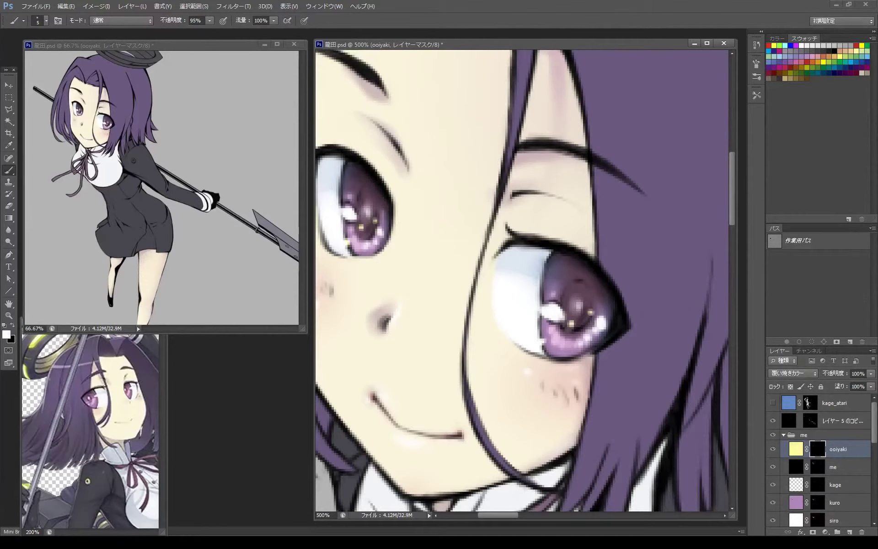
pyautogui.rightClick(557, 227)
# Create a 'light' layer filled white and hidden behind a black mask
pyautogui.click(834, 485)
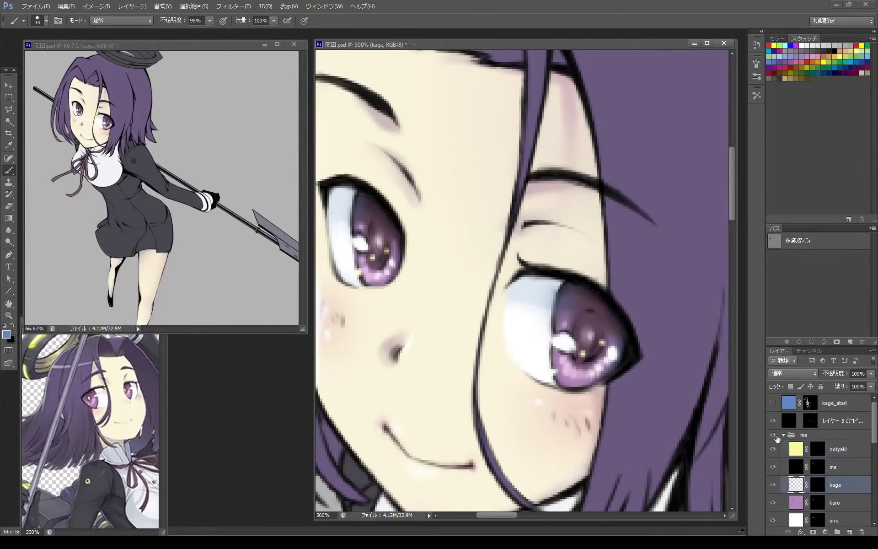
pyautogui.hotkey('ctrl', 'shift', 'n')
pyautogui.write('light')
pyautogui.press('Return')
pyautogui.press('d')
pyautogui.press('x')
pyautogui.hotkey('alt', 'BackSpace')
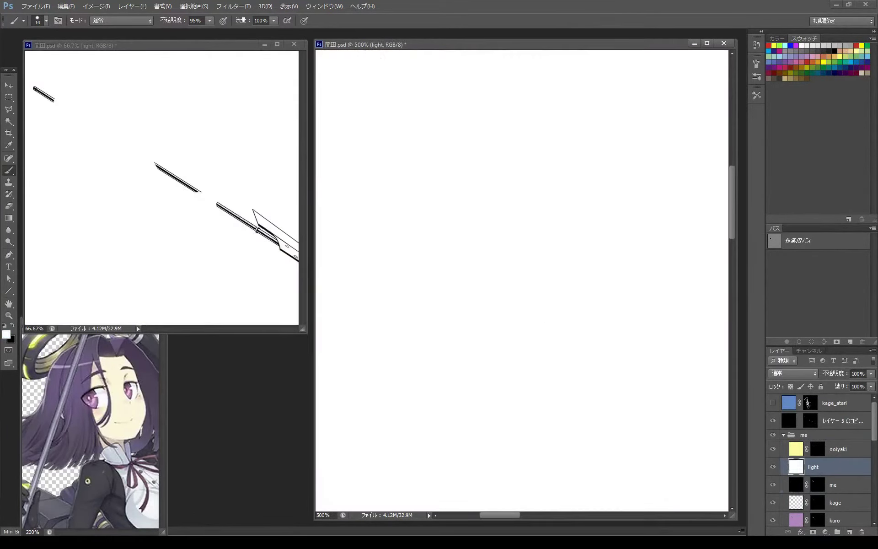
pyautogui.keyDown('alt'); pyautogui.click(812, 531); pyautogui.keyUp('alt')
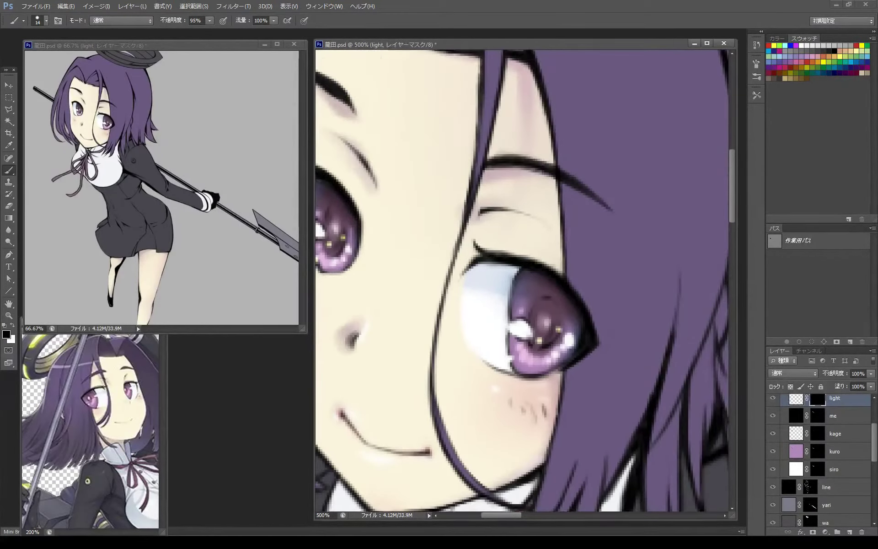
# Brighten the left pupil on the light mask and add another new layer
pyautogui.moveTo(526, 356)
pyautogui.mouseDown()
pyautogui.moveTo(583, 332)
pyautogui.moveTo(603, 298)
pyautogui.mouseUp()
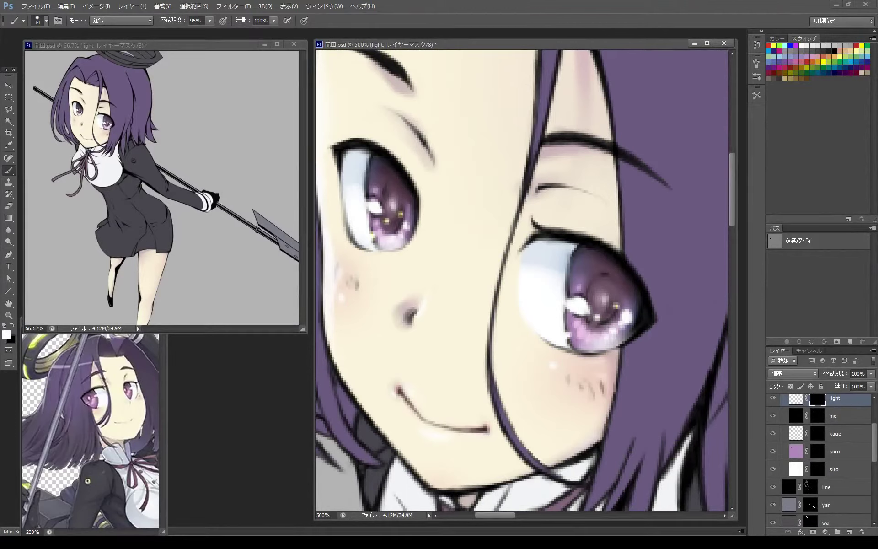
pyautogui.moveTo(382, 228); pyautogui.dragTo(400, 213)
pyautogui.press('x')
pyautogui.press('x')
pyautogui.click(849, 532)
# Name the new layer 'color', fill it pink and set its blend mode to Screen
pyautogui.doubleClick(822, 435)
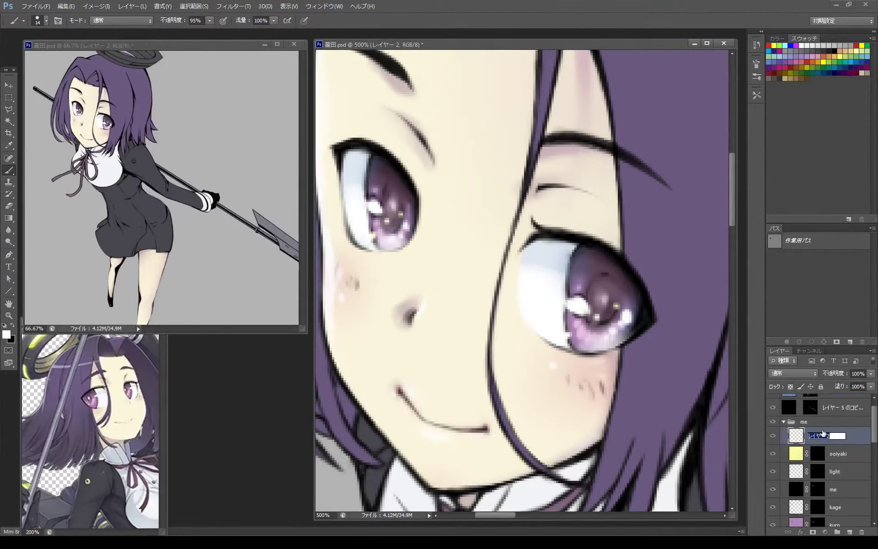
pyautogui.write('color')
pyautogui.press('Return')
pyautogui.click(856, 67)
pyautogui.hotkey('alt', 'BackSpace')
pyautogui.click(792, 373)
pyautogui.press('Down')
pyautogui.press('Down')
pyautogui.press('Down')
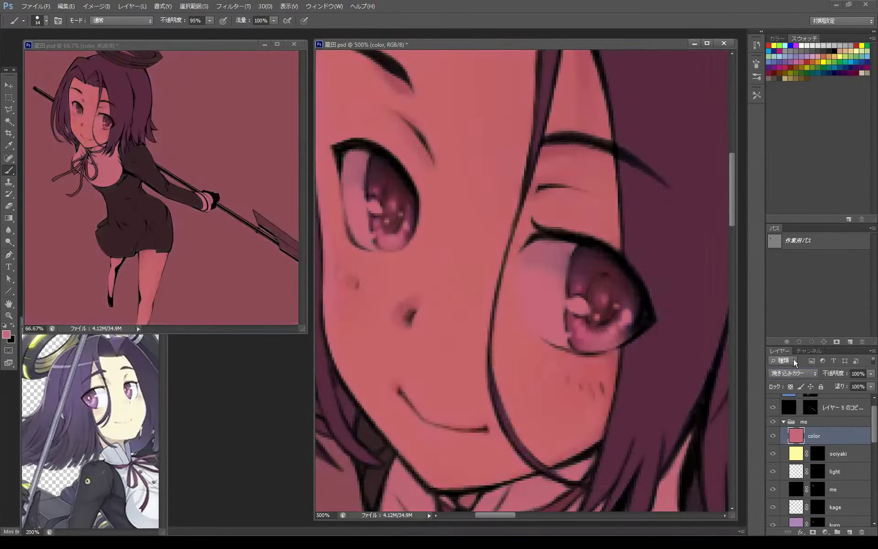
pyautogui.press('Down')
pyautogui.press('Down')
pyautogui.press('Down')
pyautogui.press('Down')
pyautogui.press('Down')
# Add an inverted mask to 'color' and paint white over both irises' highlights
pyautogui.click(812, 531)
pyautogui.hotkey('ctrl', 'i')
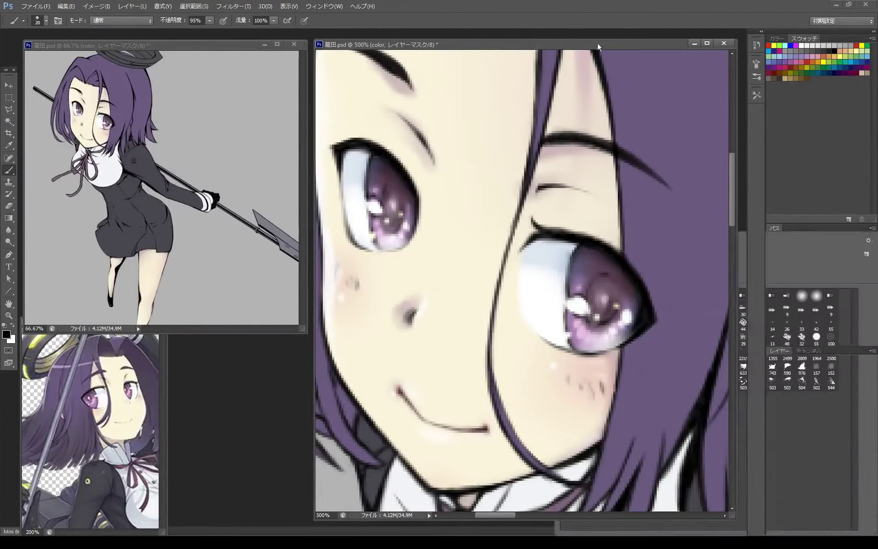
pyautogui.press('x')
pyautogui.moveTo(599, 311); pyautogui.dragTo(635, 333)
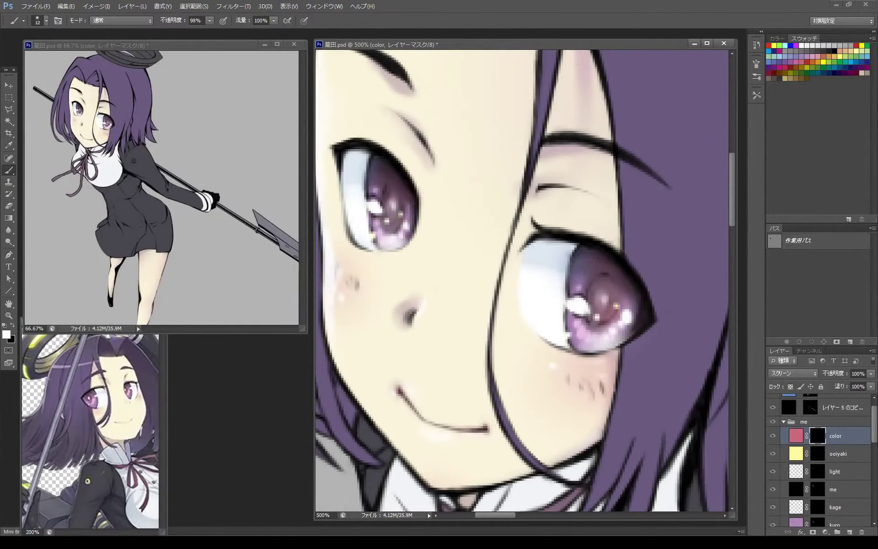
pyautogui.moveTo(391, 208); pyautogui.dragTo(411, 236)
pyautogui.moveTo(620, 295); pyautogui.dragTo(636, 307)
pyautogui.moveTo(396, 215); pyautogui.dragTo(415, 240)
pyautogui.moveTo(622, 322); pyautogui.dragTo(639, 343)
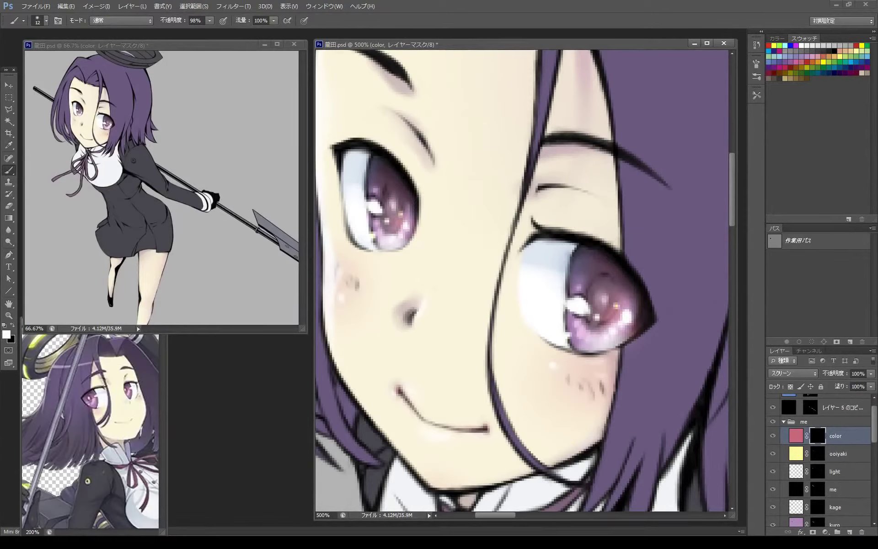
# Paint extra white highlight strokes on both irises through the mask, then zoom out
pyautogui.hotkey('ctrl', '2')
pyautogui.press(']')
pyautogui.hotkey('ctrl', '\\')
pyautogui.press('[')
pyautogui.press('d')
pyautogui.moveTo(571, 256); pyautogui.dragTo(585, 295)
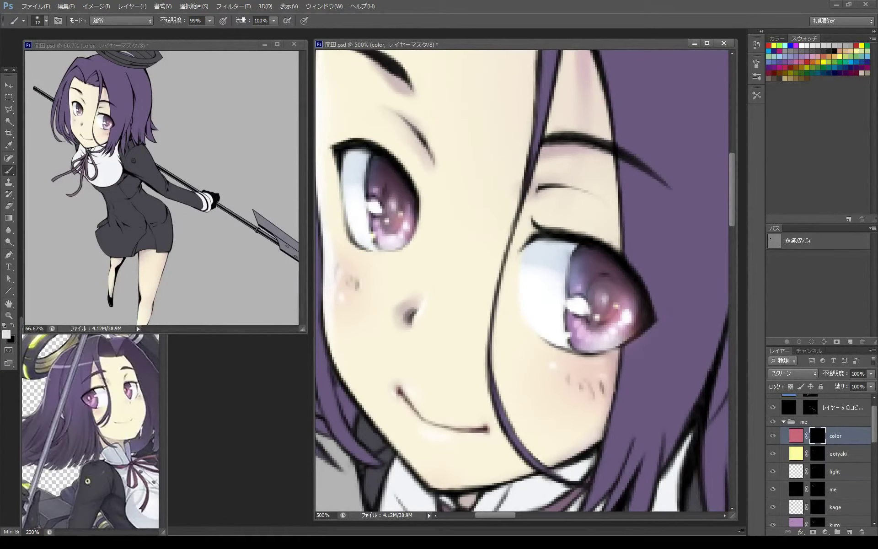
pyautogui.moveTo(371, 198); pyautogui.dragTo(375, 179)
pyautogui.hotkey('ctrl', '-')
pyautogui.hotkey('ctrl', '-')
pyautogui.hotkey('ctrl', '-')
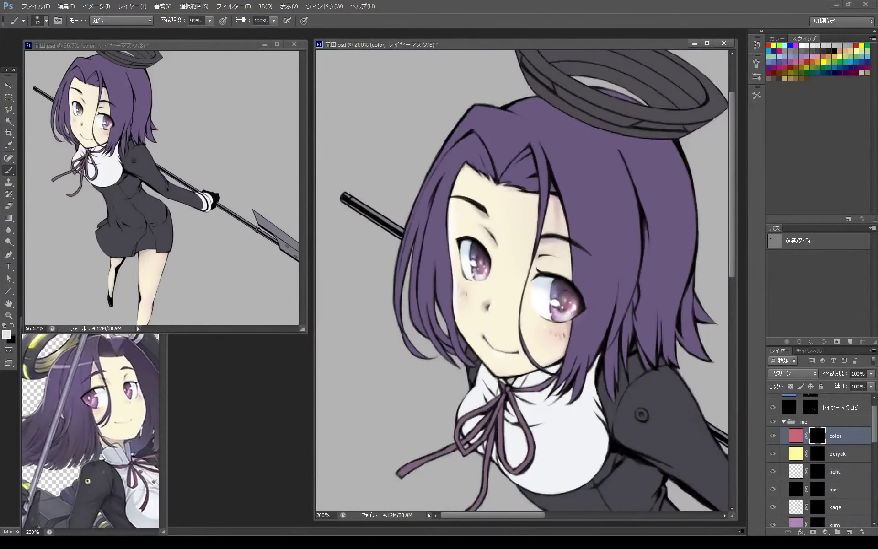
# Create a clipped 'irotore' layer over the eyes, then undo it
pyautogui.hotkey('ctrl', '+')
pyautogui.hotkey('ctrl', '+')
pyautogui.scroll(-3, 874, 457)
pyautogui.hotkey('ctrl', 'shift', 'n')
pyautogui.write('irotore')
pyautogui.press('Return')
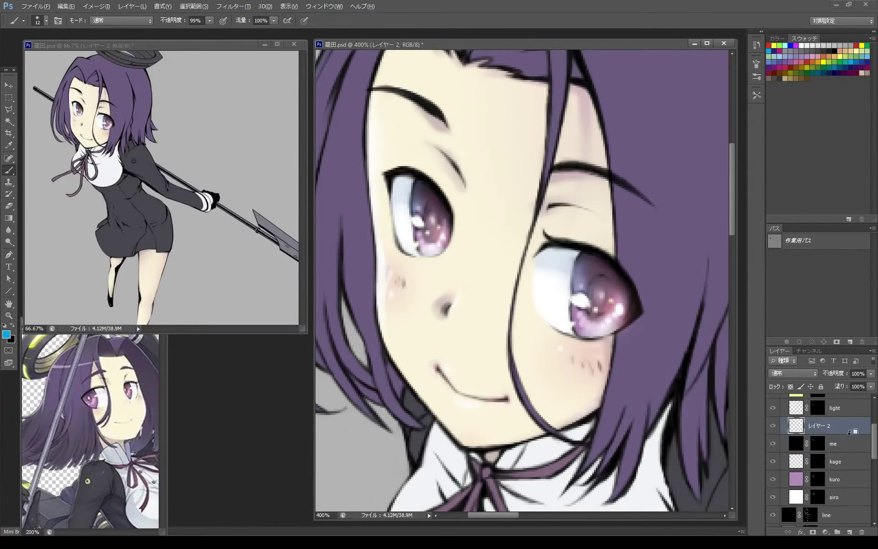
pyautogui.hotkey('ctrl', 'z')
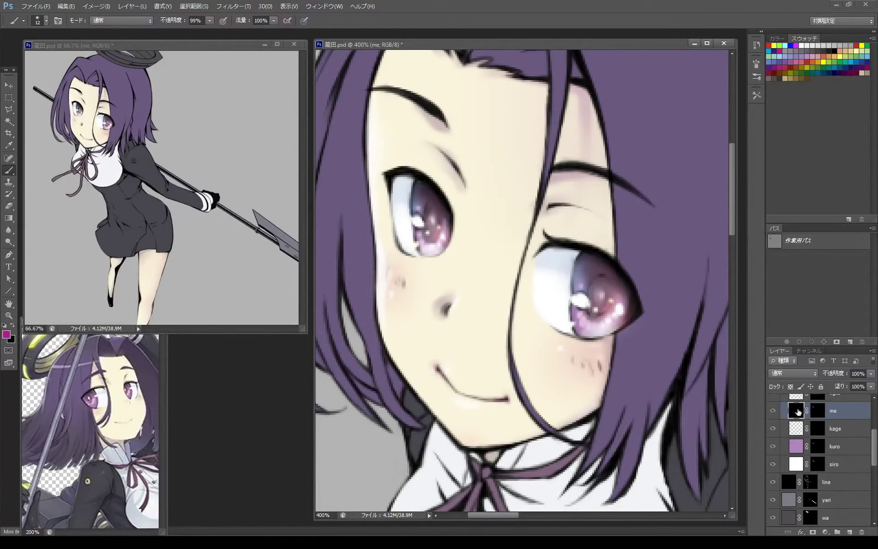
# Pick a dark red and paint over the upper eyelid lines with a slightly larger brush
pyautogui.moveTo(623, 336); pyautogui.dragTo(607, 339)
pyautogui.press(']')
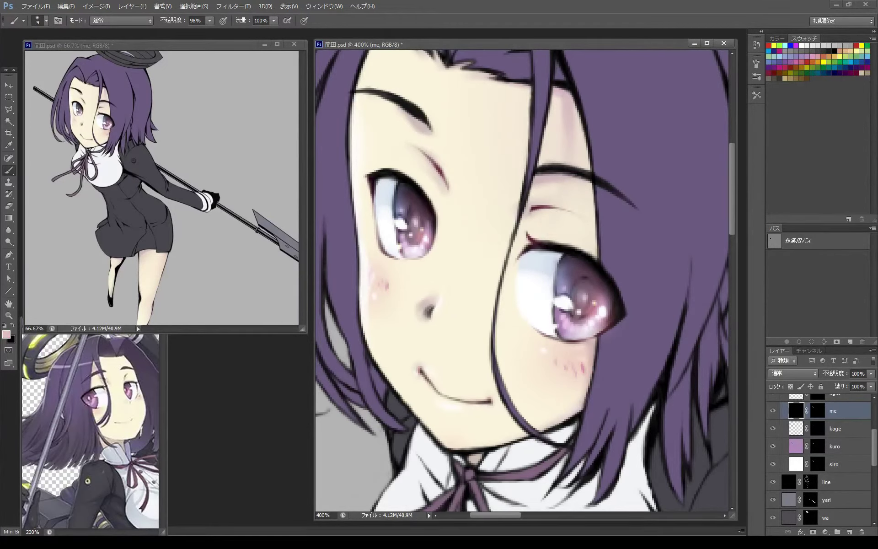
pyautogui.moveTo(521, 283); pyautogui.dragTo(549, 259)
pyautogui.keyDown('alt'); pyautogui.click(560, 183); pyautogui.keyUp('alt')
pyautogui.moveTo(521, 228); pyautogui.dragTo(528, 293)
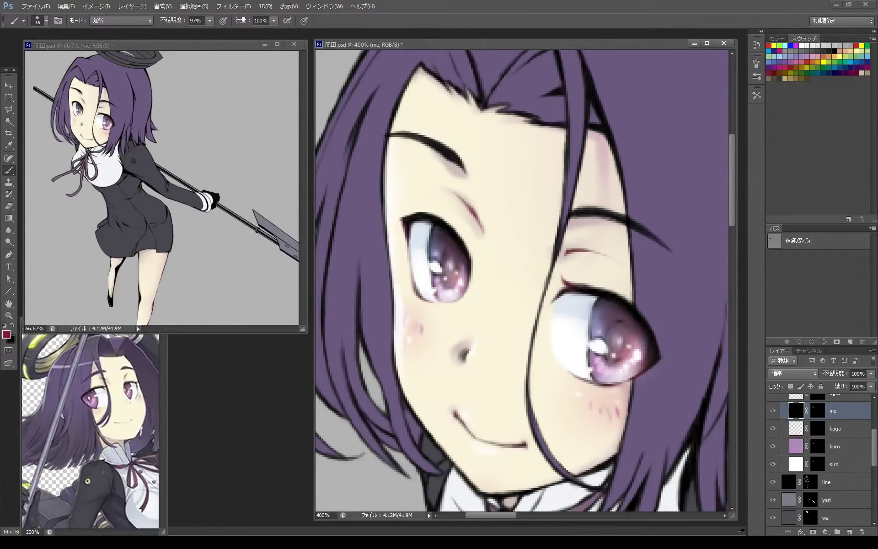
pyautogui.moveTo(521, 284); pyautogui.dragTo(445, 155)
pyautogui.moveTo(521, 183); pyautogui.dragTo(522, 311)
# Tint the mouth line dark red on the line layer, then return to the 'me' layer
pyautogui.hotkey('alt', '[')
pyautogui.hotkey('alt', '[')
pyautogui.moveTo(457, 274); pyautogui.dragTo(573, 289)
pyautogui.hotkey('alt', '[')
pyautogui.hotkey('alt', '[')
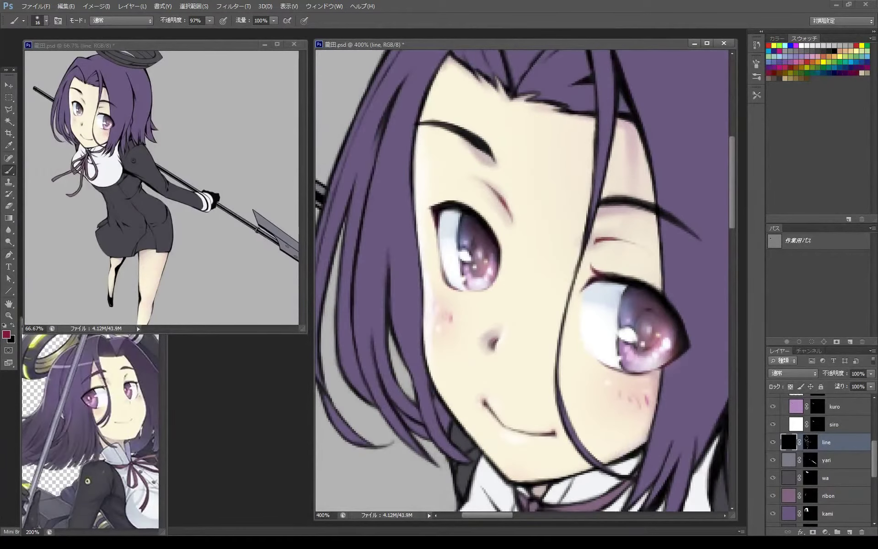
pyautogui.moveTo(521, 320)
pyautogui.mouseDown()
pyautogui.moveTo(521, 274)
pyautogui.moveTo(492, 215)
pyautogui.mouseUp()
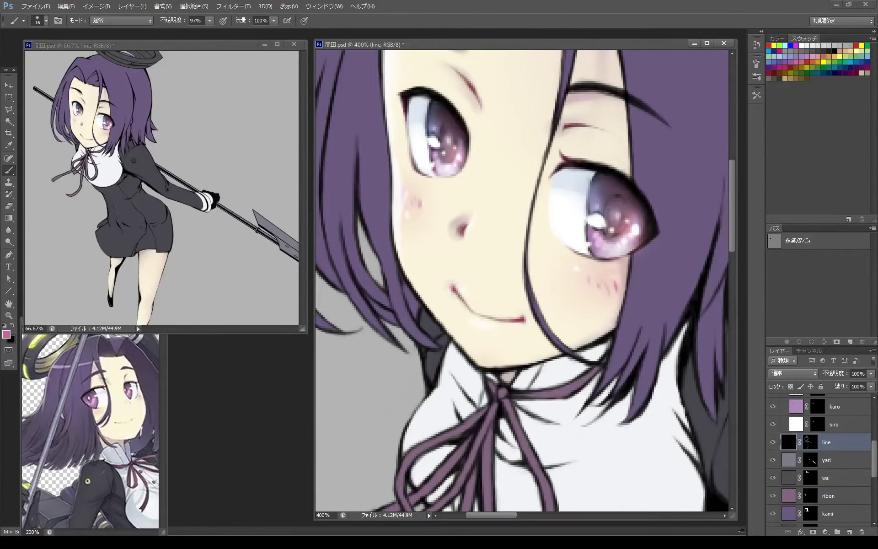
pyautogui.scroll(3, 521, 284)
pyautogui.scroll(2, 823, 457)
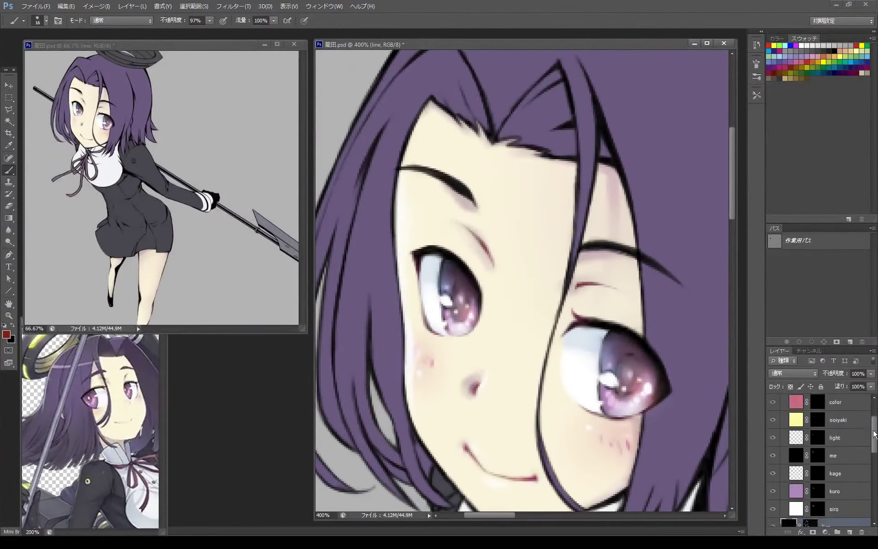
pyautogui.click(832, 442)
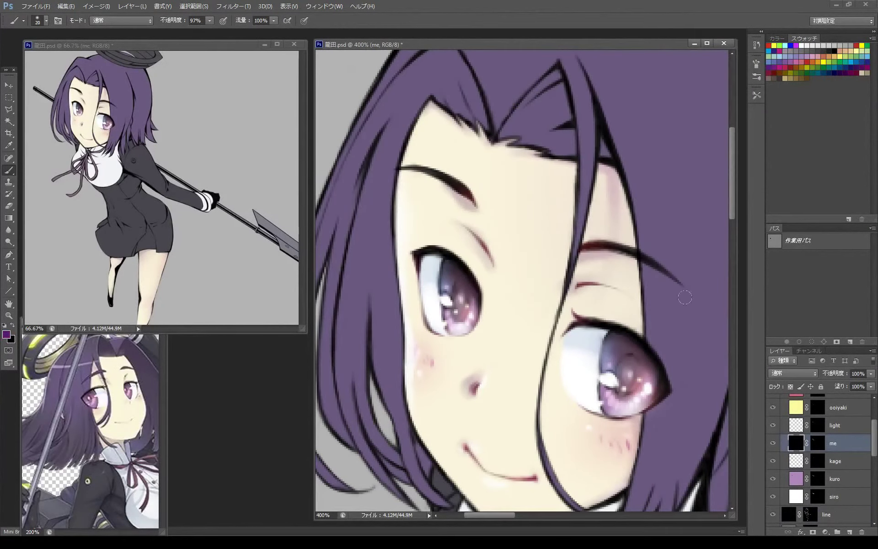
pyautogui.scroll(1, 521, 284)
pyautogui.scroll(1, 522, 284)
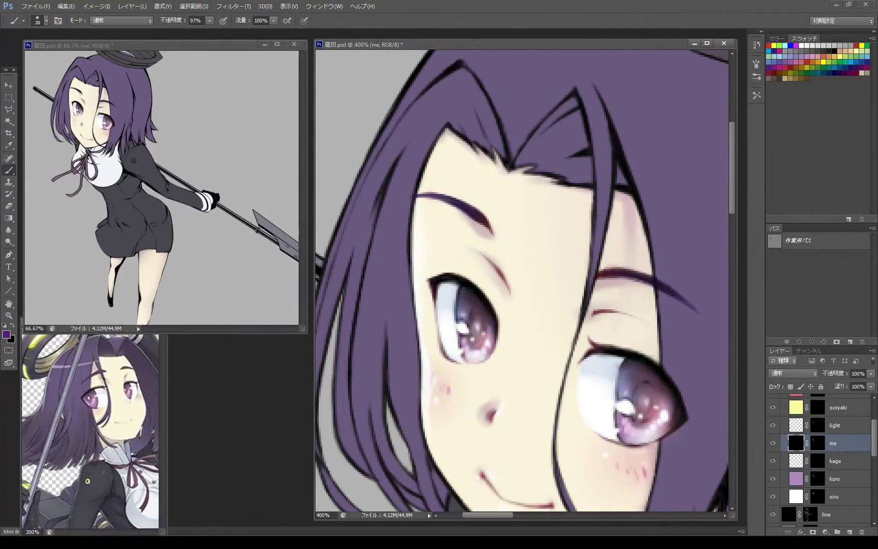
pyautogui.scroll(-1, 398, 210)
pyautogui.scroll(-1, 397, 210)
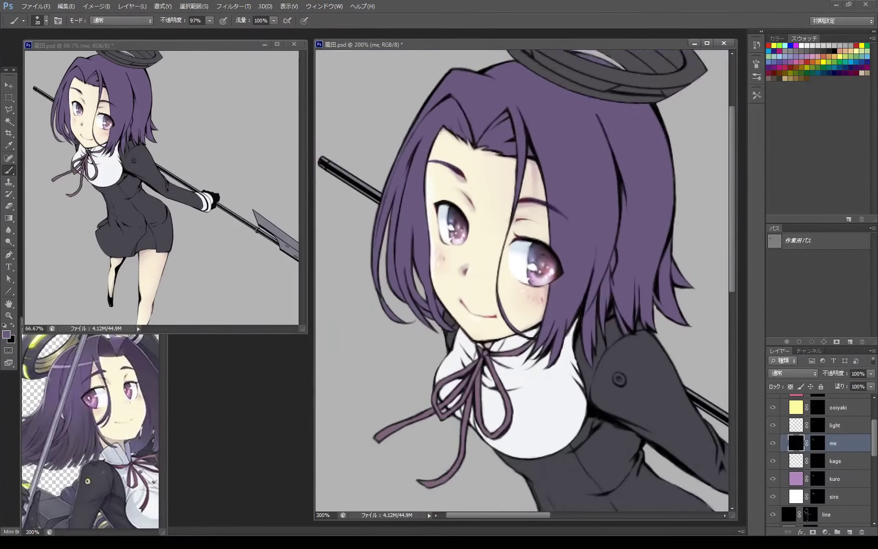
pyautogui.scroll(-3, 823, 457)
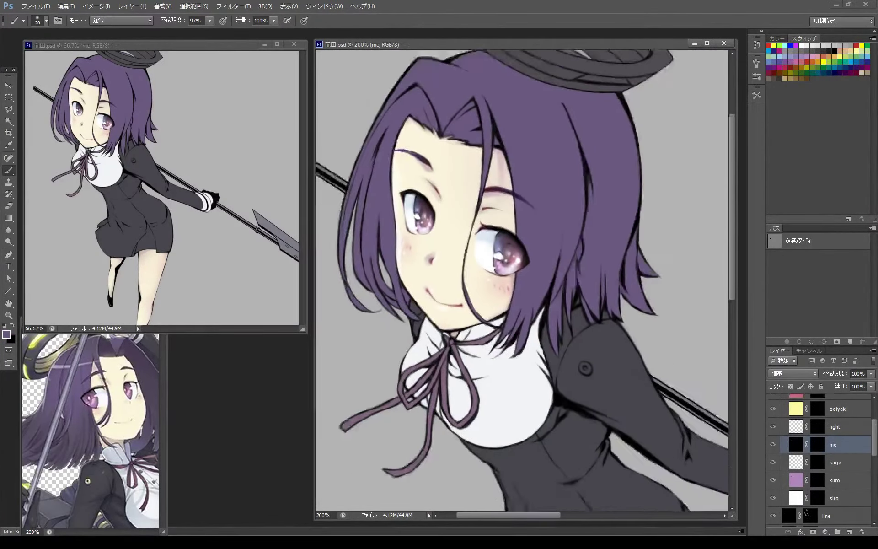
pyautogui.scroll(-3, 521, 283)
pyautogui.scroll(-2, 844, 438)
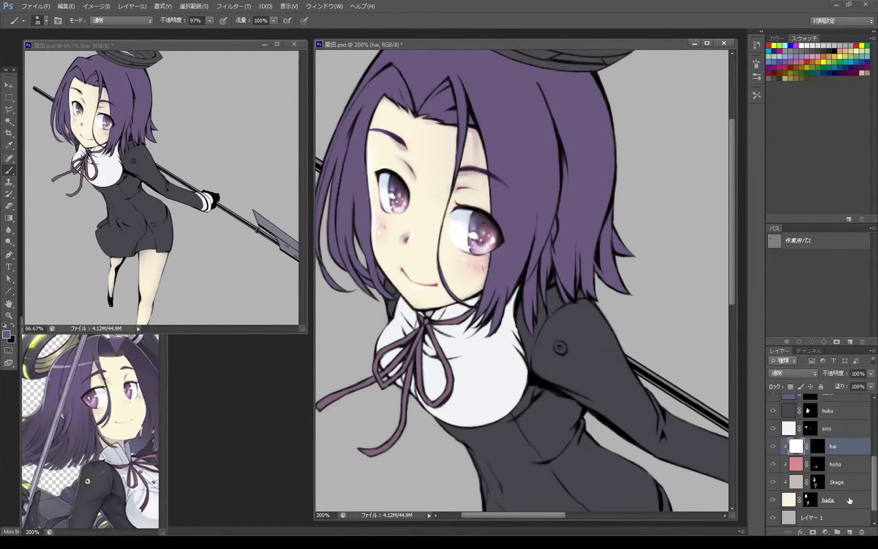
# Collapse the hada group, group the kami hair layer, and add a new layer above it
pyautogui.keyDown('shift'); pyautogui.click(794, 463); pyautogui.keyUp('shift')
pyautogui.click(783, 443)
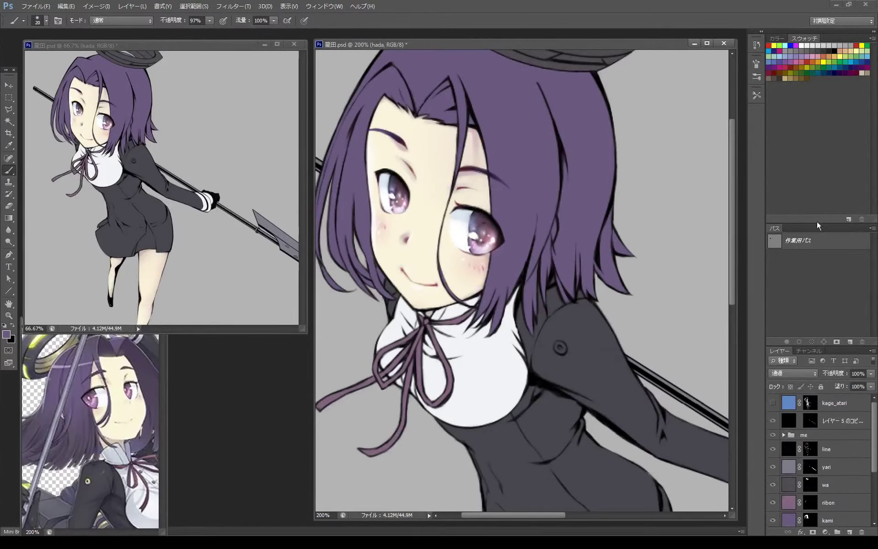
pyautogui.moveTo(814, 346); pyautogui.dragTo(810, 198)
pyautogui.click(827, 373)
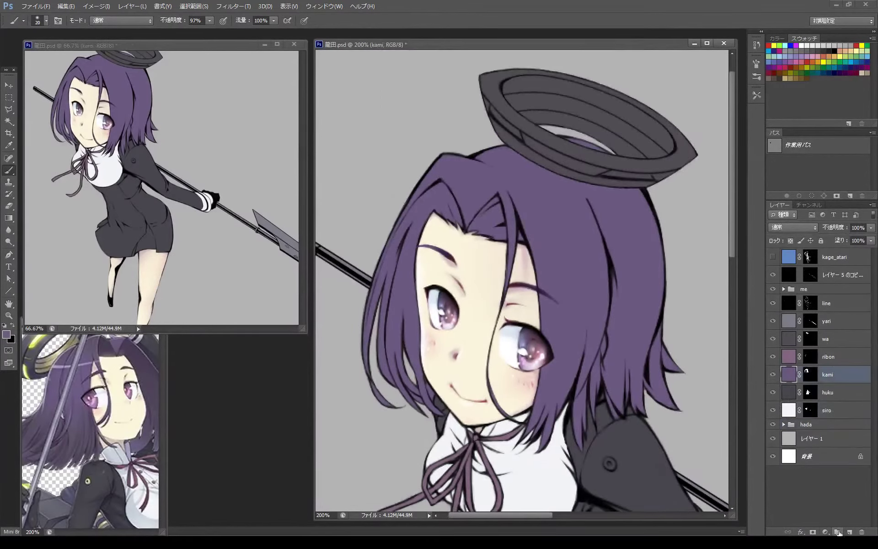
pyautogui.click(811, 383)
# Name the new layer 'kage', fill it dark purple and add a black Hide All mask
pyautogui.doubleClick(816, 385)
pyautogui.write('kage')
pyautogui.press('Return')
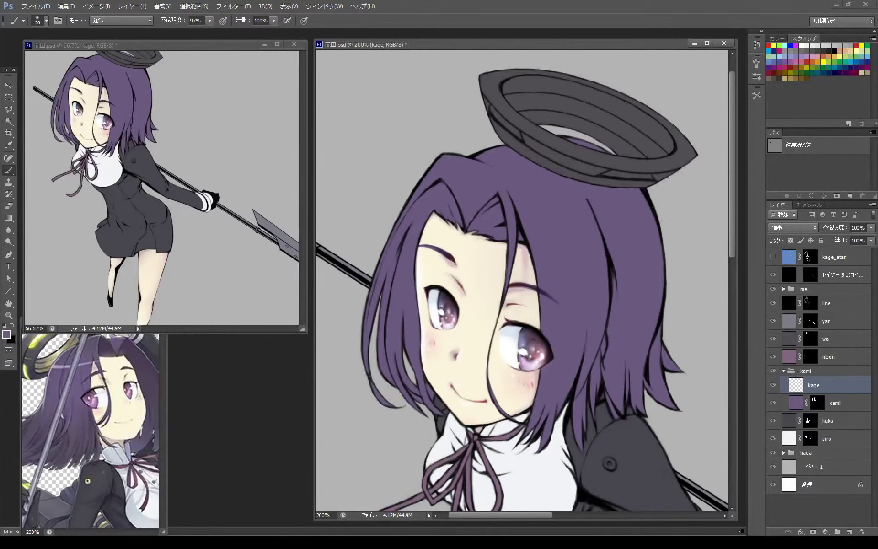
pyautogui.hotkey('alt', 'BackSpace')
pyautogui.click(812, 532)
pyautogui.hotkey('ctrl', 'i')
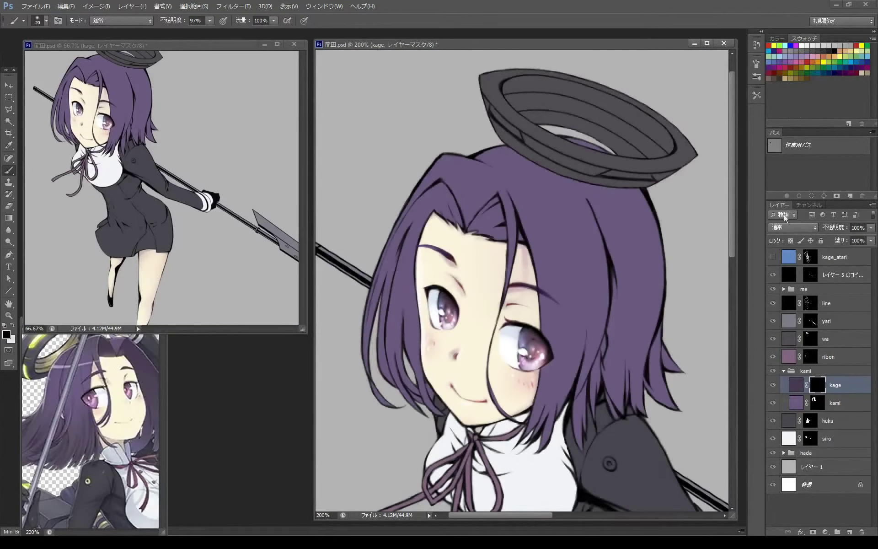
pyautogui.scroll(-2, 521, 284)
# Copy Merged a rectangle around the head and upper body and create a new document
pyautogui.press('m')
pyautogui.hotkey('ctrl', '-')
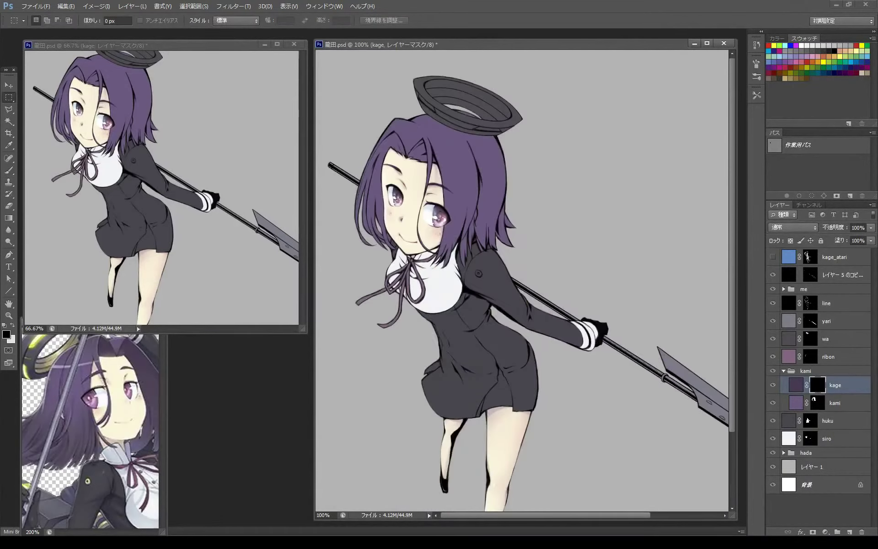
pyautogui.moveTo(315, 80); pyautogui.dragTo(547, 300)
pyautogui.hotkey('ctrl', 'shift', 'c')
pyautogui.hotkey('ctrl', 'n')
pyautogui.press('Return')
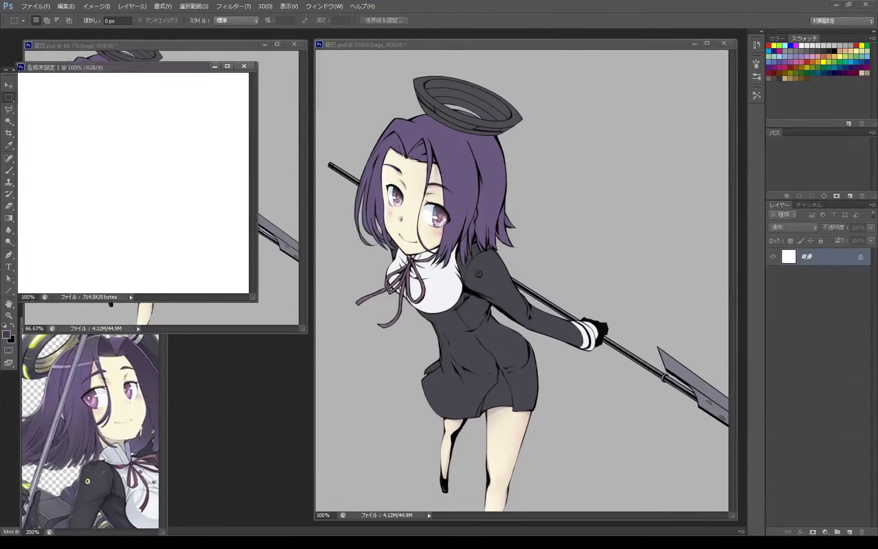
# Paste the copy, save it as a JPEG via Save for Web, and close the untitled document
pyautogui.hotkey('ctrl', 'v')
pyautogui.click(36, 6)
pyautogui.click(90, 114)
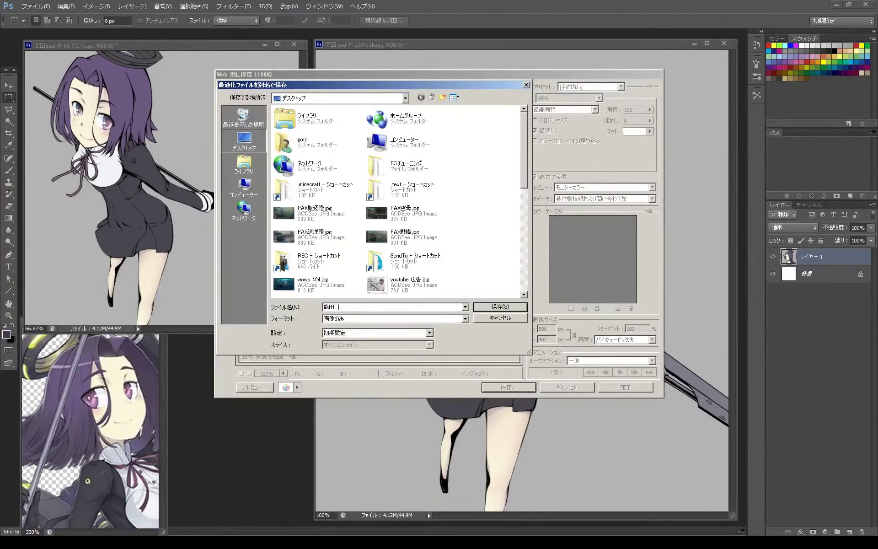
pyautogui.press('Return')
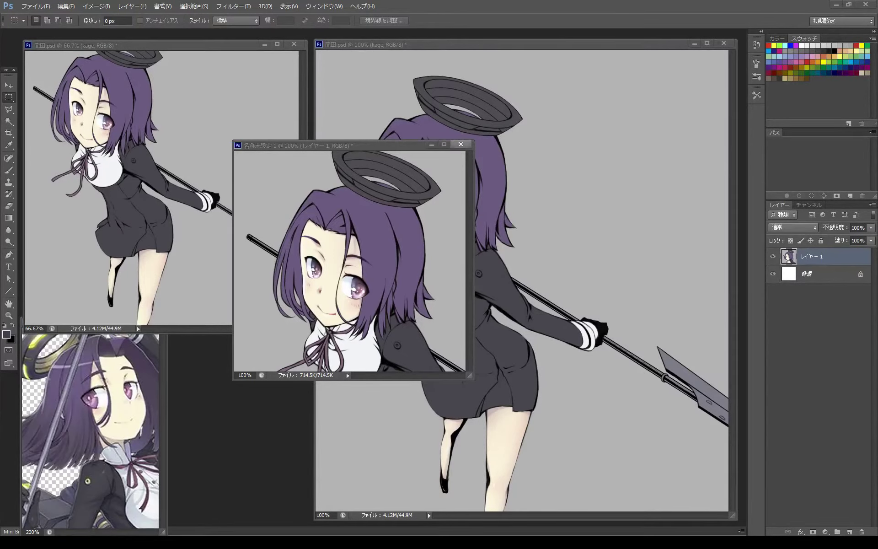
pyautogui.hotkey('ctrl', 'w')
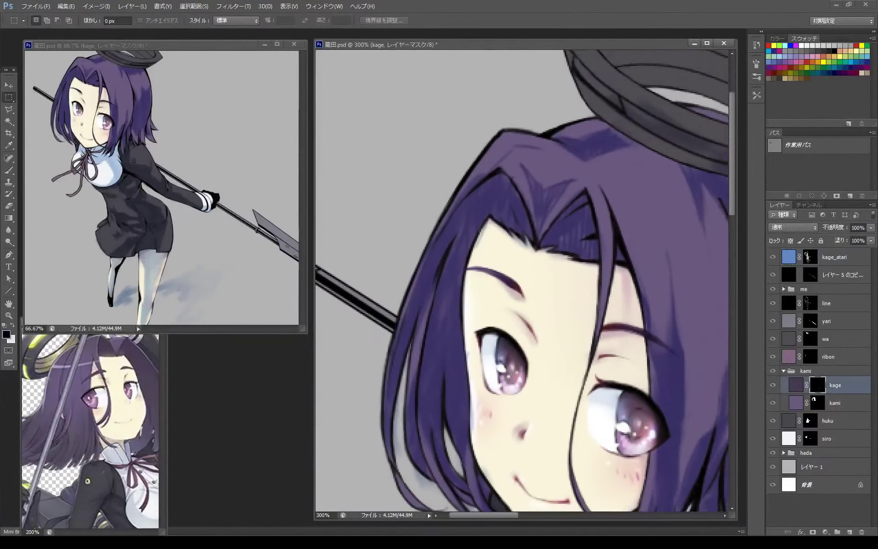
# Place and adjust pen-path anchors curving down hair strands for the kage shadow streaks
pyautogui.click(597, 202)
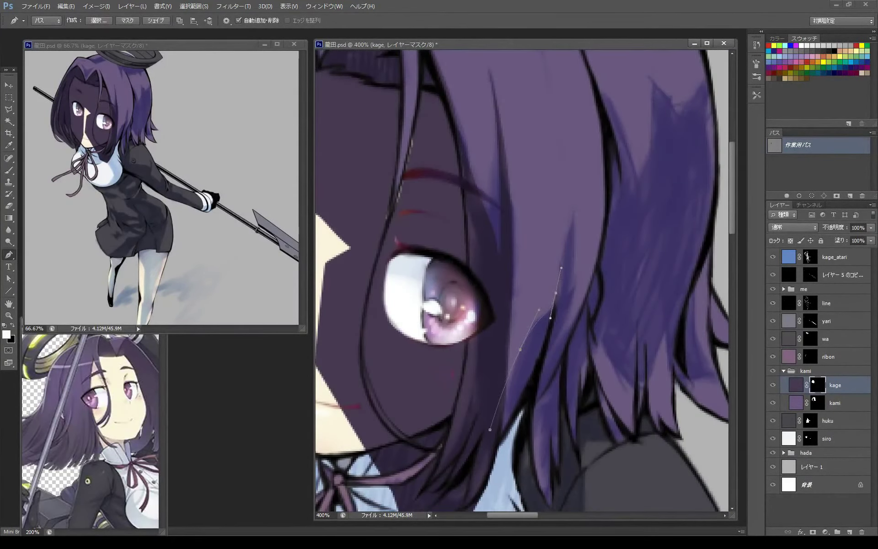
pyautogui.click(536, 393)
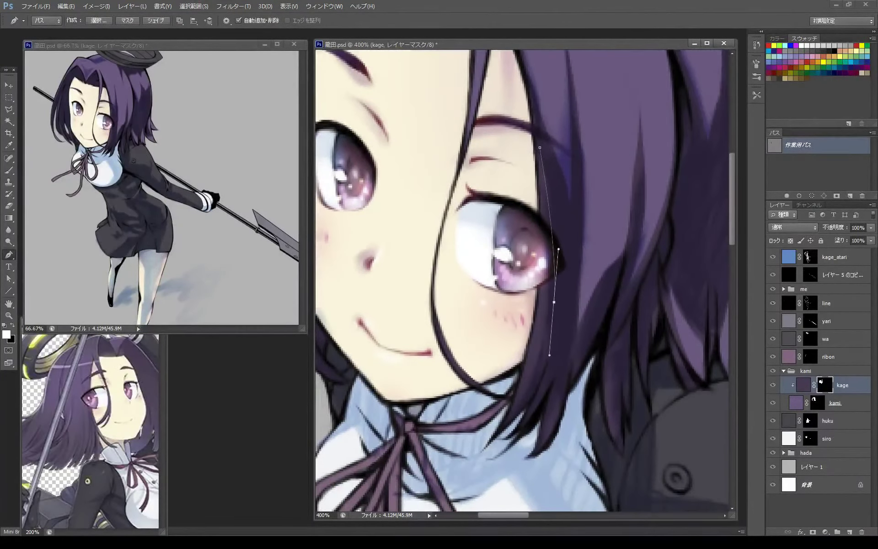
pyautogui.click(537, 385)
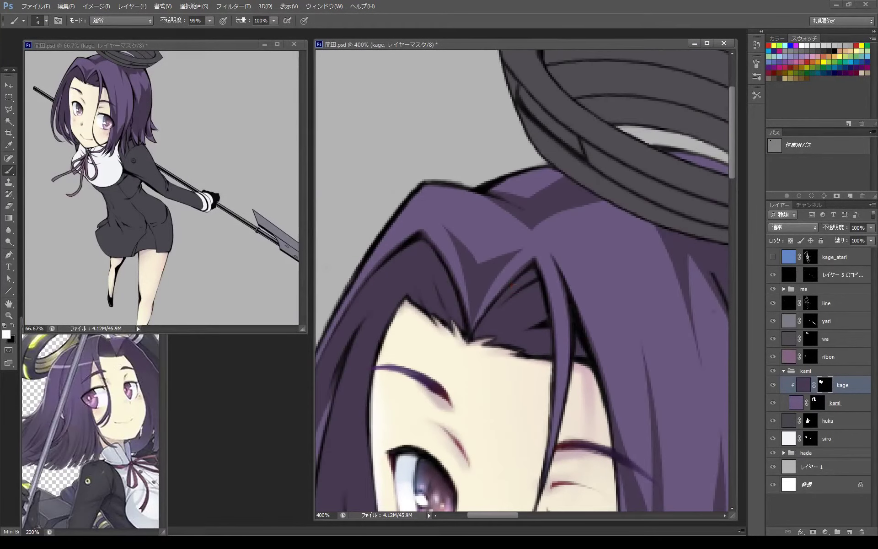
# Paint a dark shadow stroke along a hair strand on the kage mask
pyautogui.scroll(3, 525, 279)
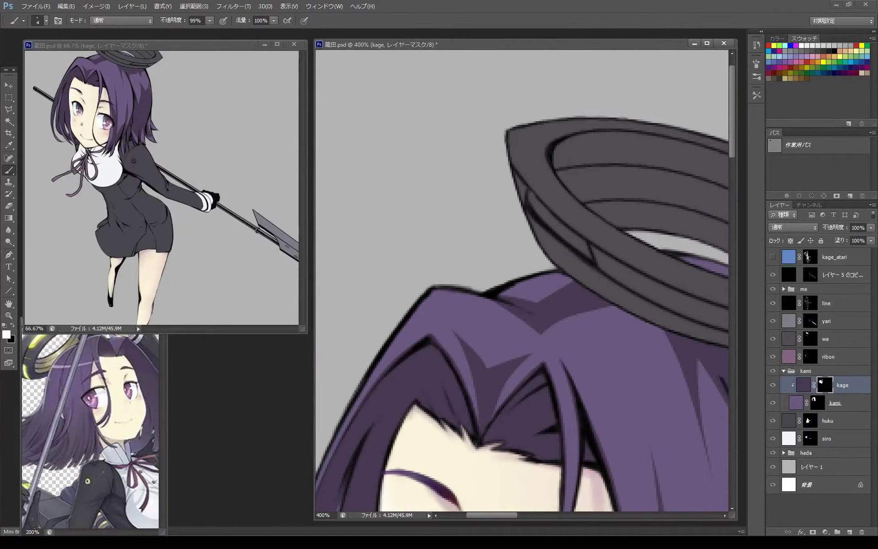
pyautogui.scroll(-5, 525, 280)
pyautogui.scroll(-3, 525, 280)
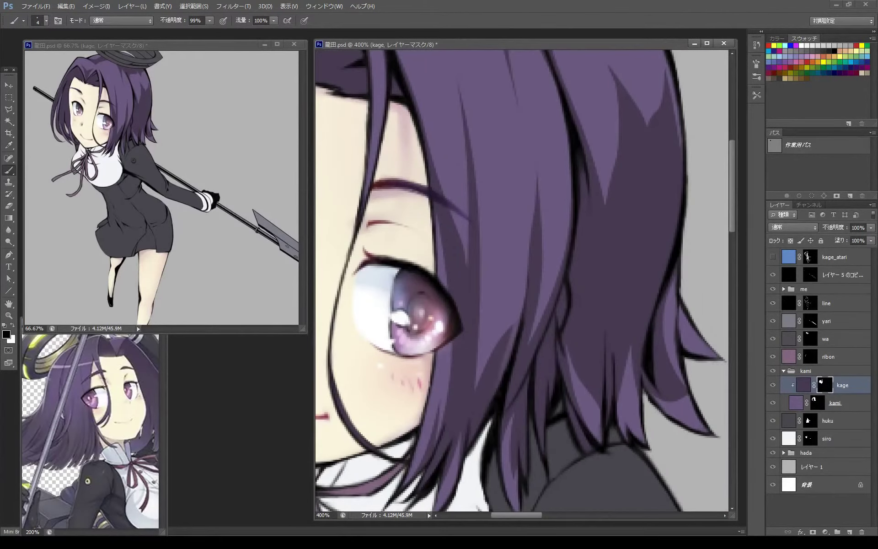
pyautogui.scroll(2, 525, 279)
pyautogui.scroll(3, 525, 279)
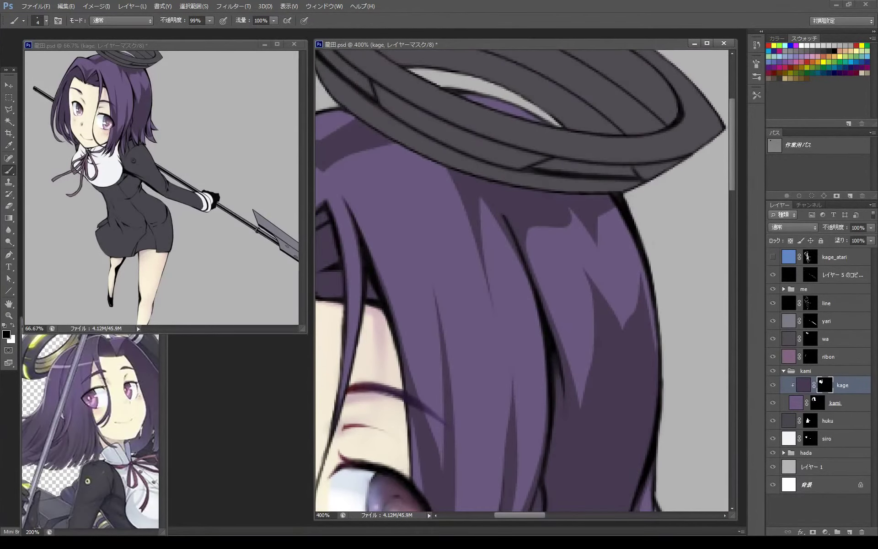
pyautogui.press('x')
pyautogui.moveTo(584, 331); pyautogui.dragTo(574, 390)
pyautogui.scroll(2, 521, 283)
pyautogui.press('x')
pyautogui.press('x')
pyautogui.scroll(-2, 521, 280)
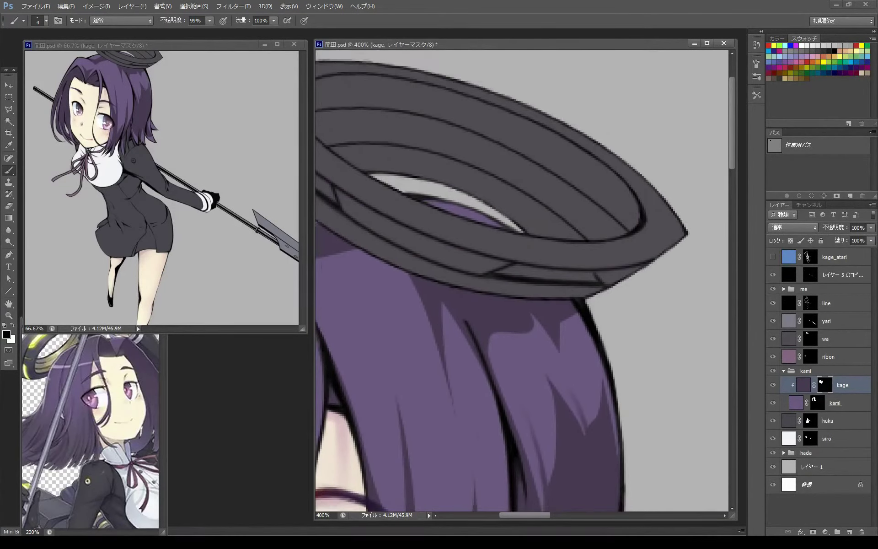
pyautogui.press('x')
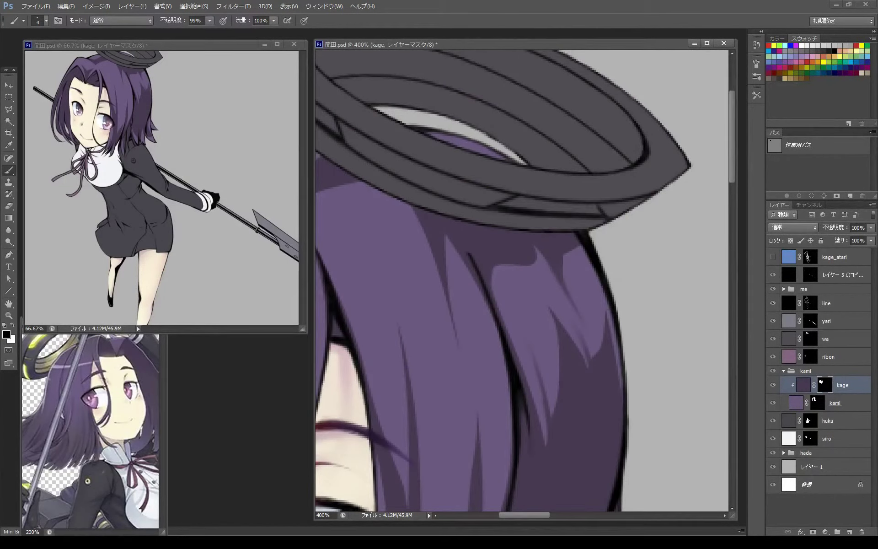
pyautogui.scroll(-2, 554, 226)
# Set the brush to 12 px with black as the painting colour
pyautogui.rightClick(554, 225)
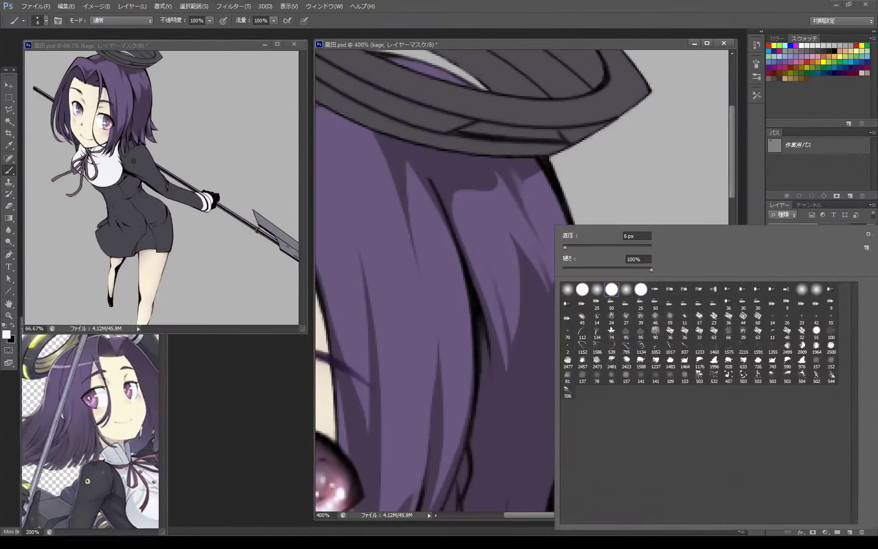
pyautogui.press('Escape')
pyautogui.press(']')
pyautogui.press(']')
pyautogui.press(']')
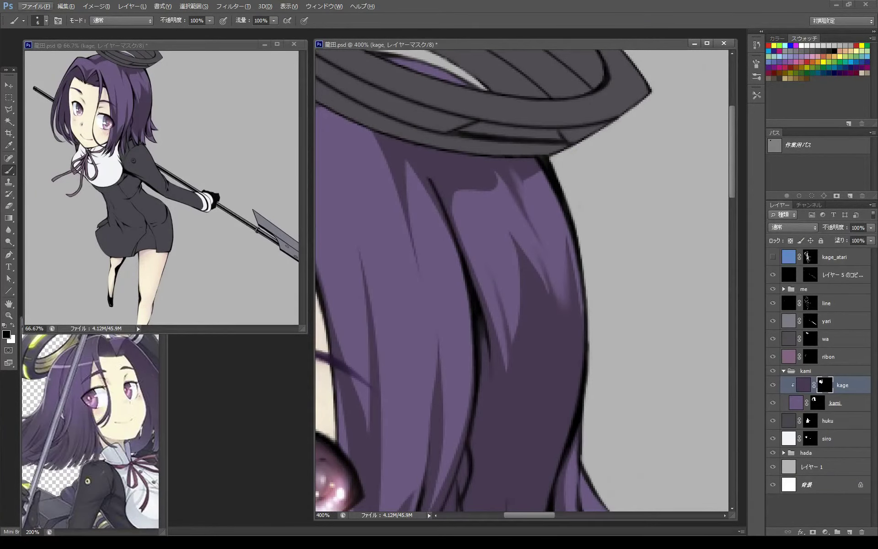
pyautogui.scroll(1, 560, 284)
pyautogui.press('x')
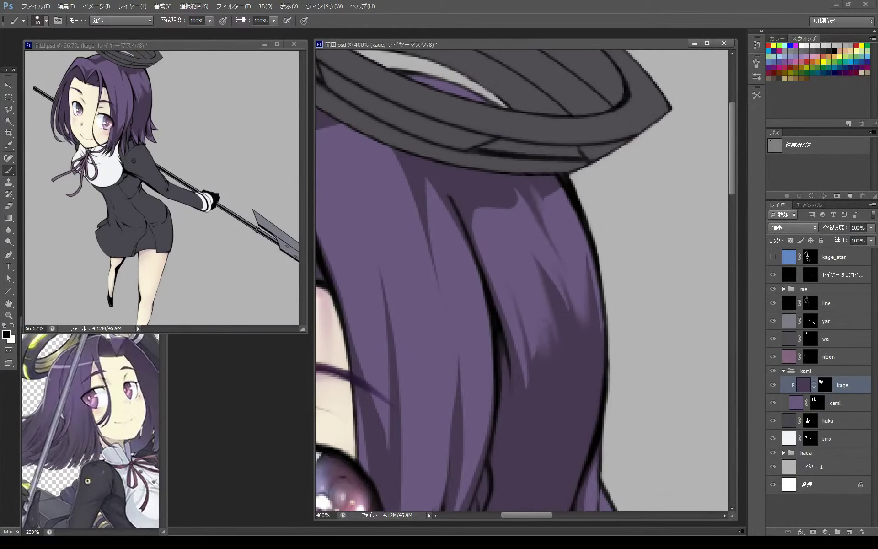
pyautogui.scroll(2, 530, 329)
pyautogui.press('x')
pyautogui.press('x')
pyautogui.press(']')
pyautogui.press(']')
pyautogui.scroll(-1, 518, 316)
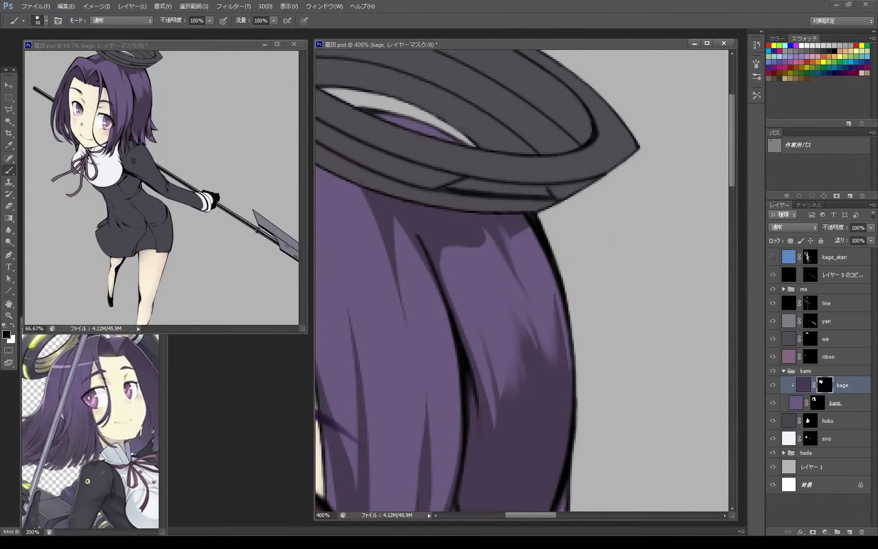
pyautogui.scroll(-1, 516, 316)
pyautogui.scroll(-1, 514, 317)
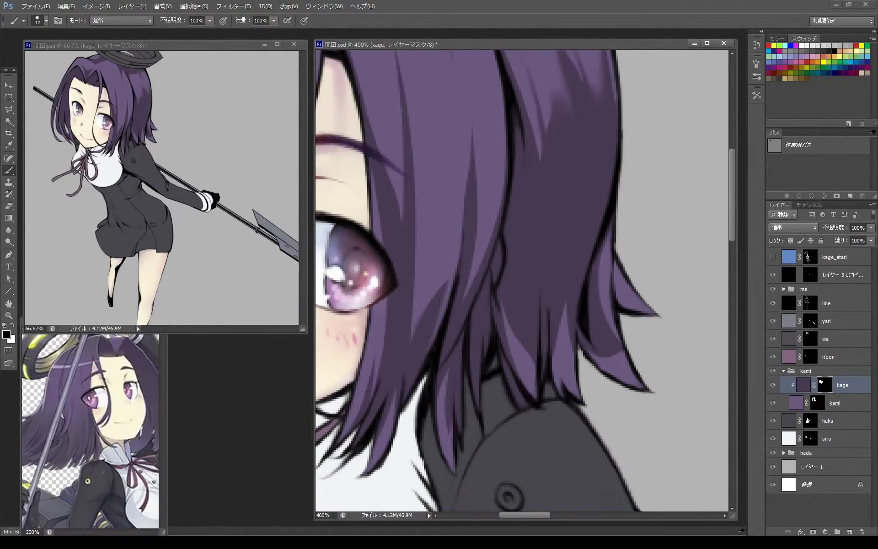
pyautogui.scroll(3, 560, 105)
# Trace a three-point pen path down a side lock and stroke it onto the mask
pyautogui.press('p')
pyautogui.click(526, 320)
pyautogui.click(522, 377)
pyautogui.click(520, 434)
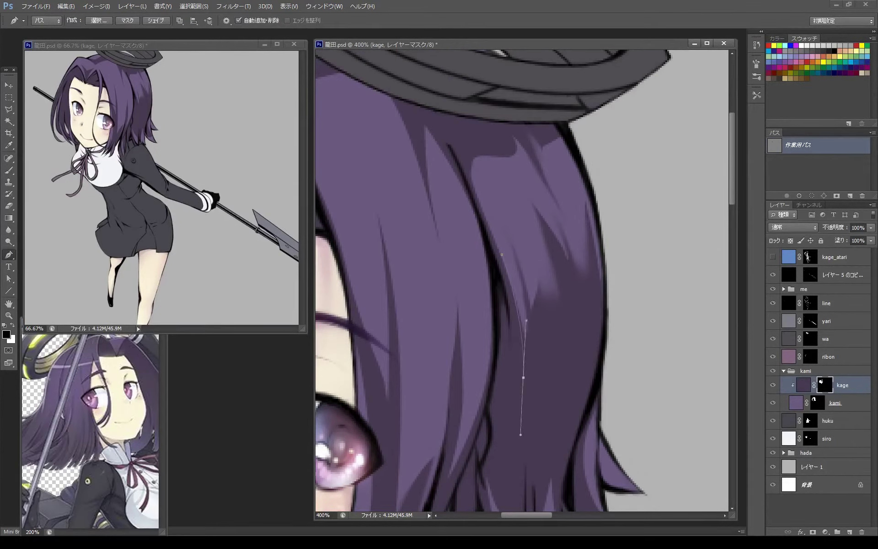
pyautogui.hotkey('ctrl', 'Return')
pyautogui.scroll(-3, 521, 283)
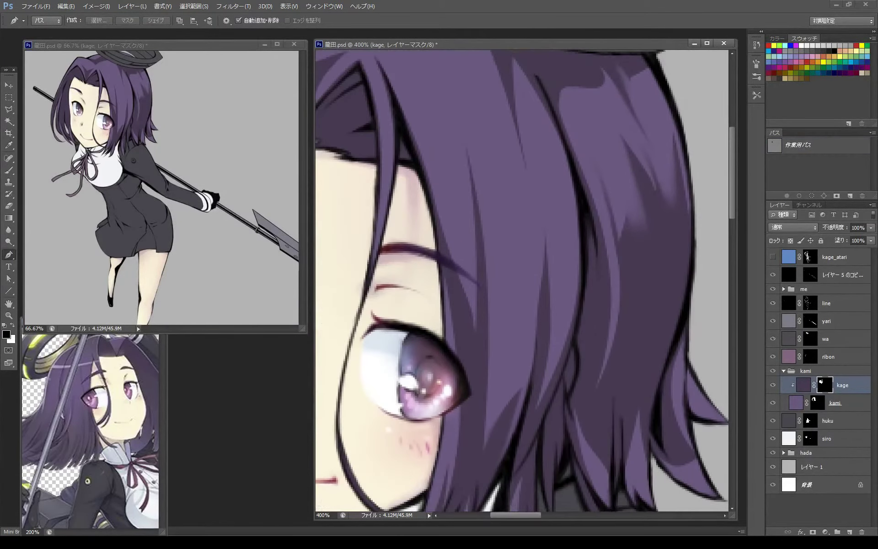
# Draw and adjust a path beside the eye and stroke it onto the mask in white
pyautogui.click(497, 423)
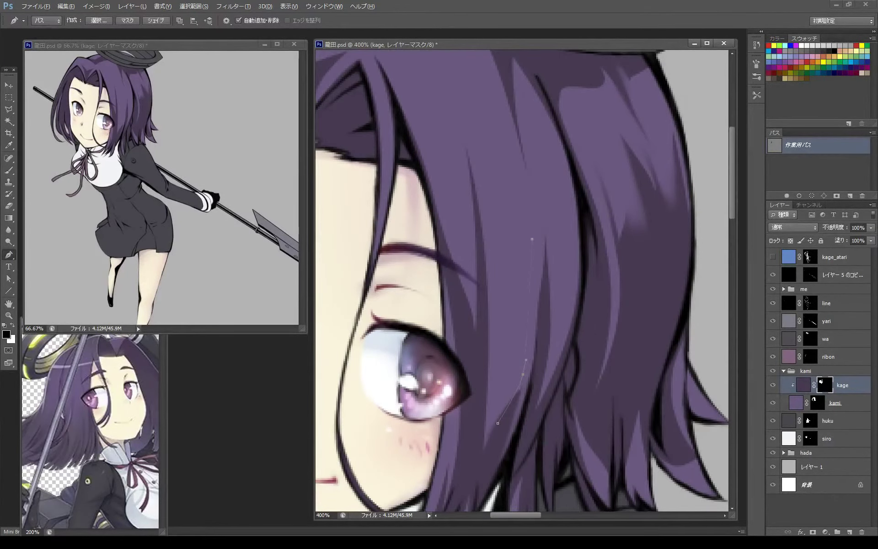
pyautogui.press('a')
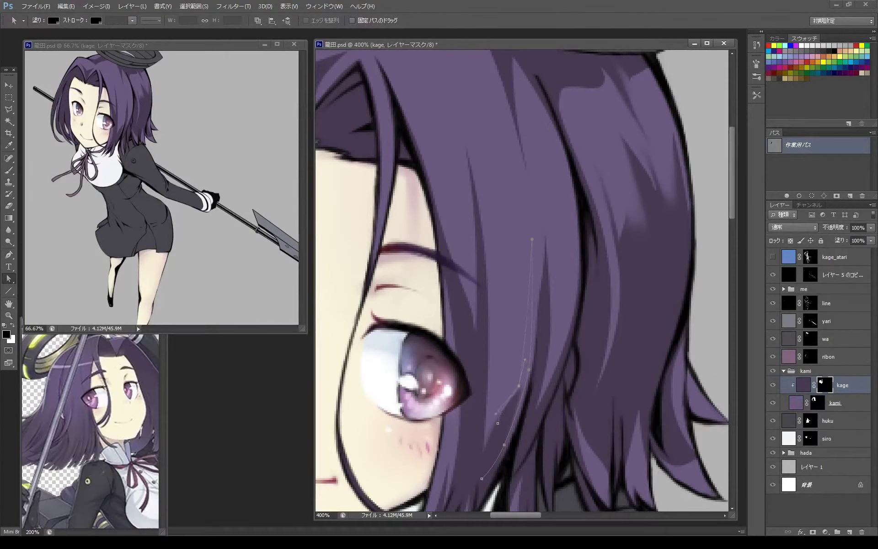
pyautogui.press('x')
pyautogui.hotkey('ctrl', 'Return')
pyautogui.scroll(-3, 521, 283)
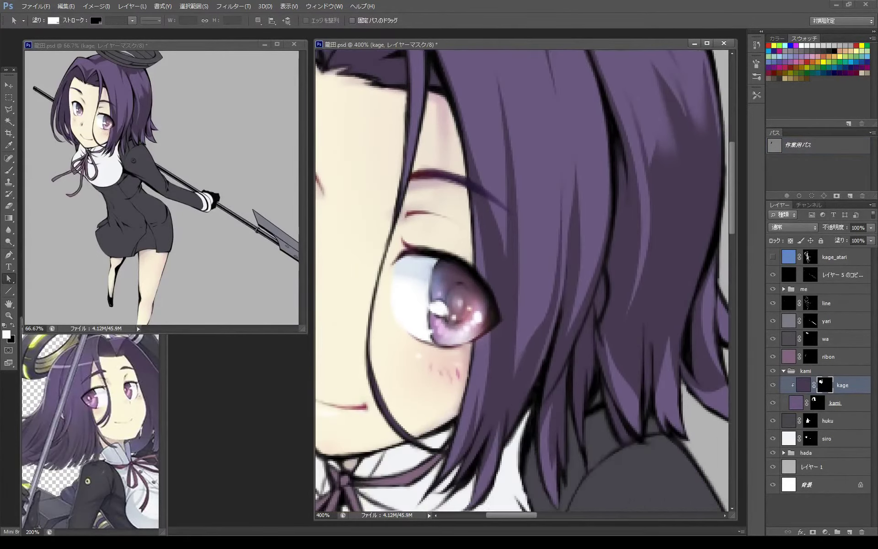
pyautogui.press('p')
pyautogui.scroll(3, 524, 284)
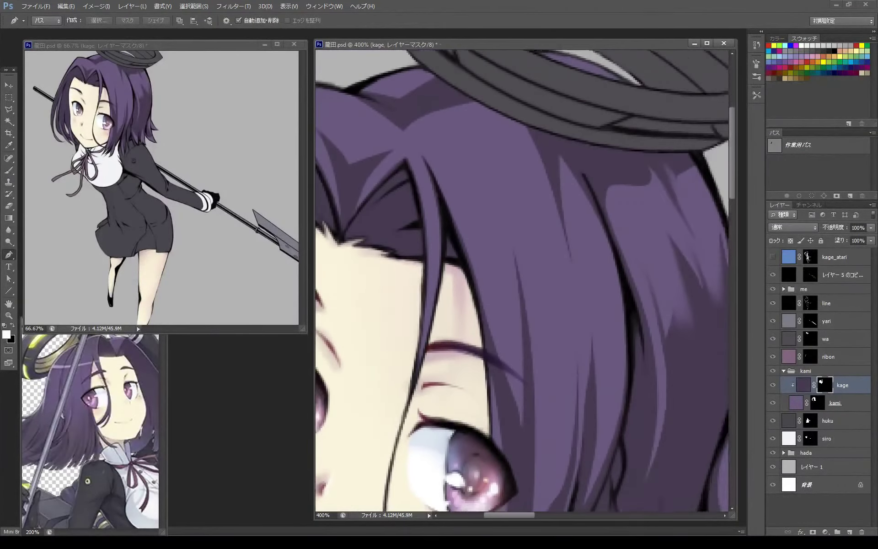
pyautogui.hscroll(-5, 525, 283)
# Reset the colour to black, deselect the work path, and zoom out to the face
pyautogui.click(805, 145)
pyautogui.press('x')
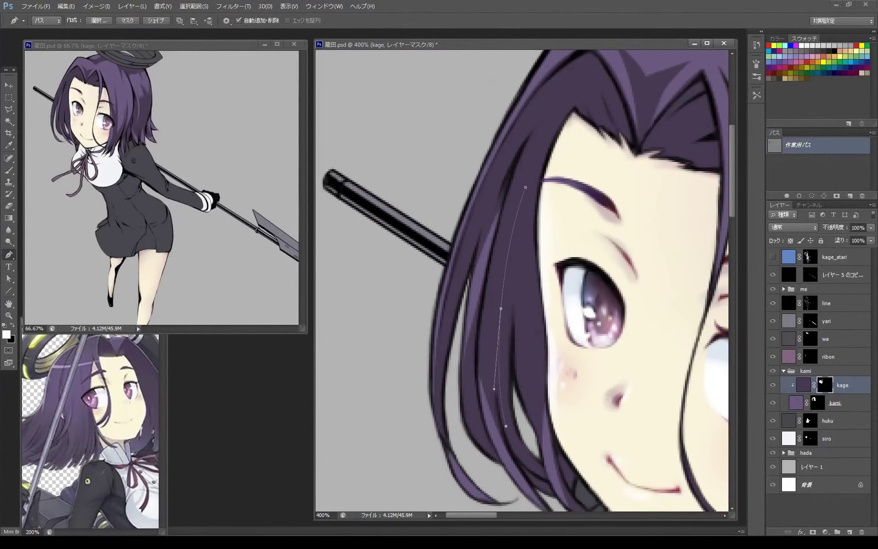
pyautogui.click(813, 184)
pyautogui.hscroll(10, 525, 283)
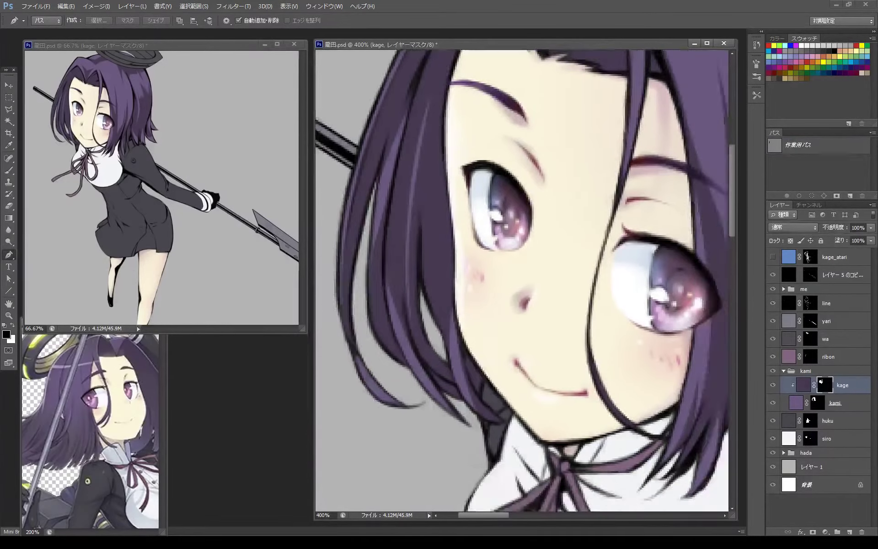
pyautogui.hotkey('ctrl', '-')
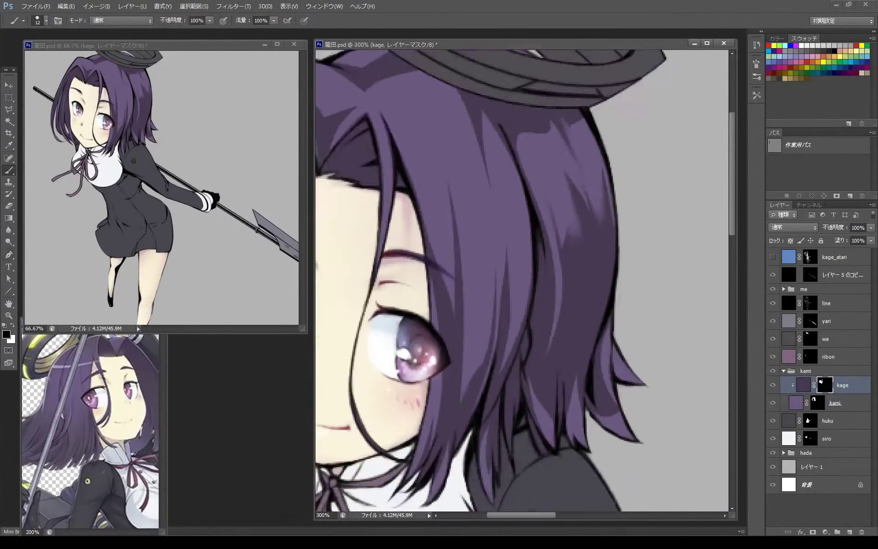
pyautogui.hotkey('ctrl', '-')
pyautogui.press('b')
pyautogui.rightClick(555, 231)
# Pick a much larger brush, paint a stroke, then resize it and set black as the painting colour
pyautogui.doubleClick(563, 348)
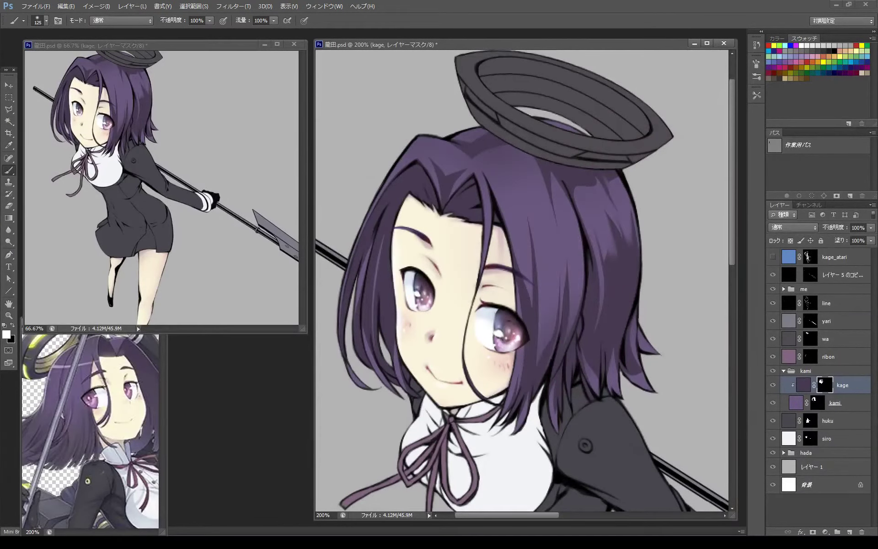
pyautogui.press('[')
pyautogui.press('[')
pyautogui.press('[')
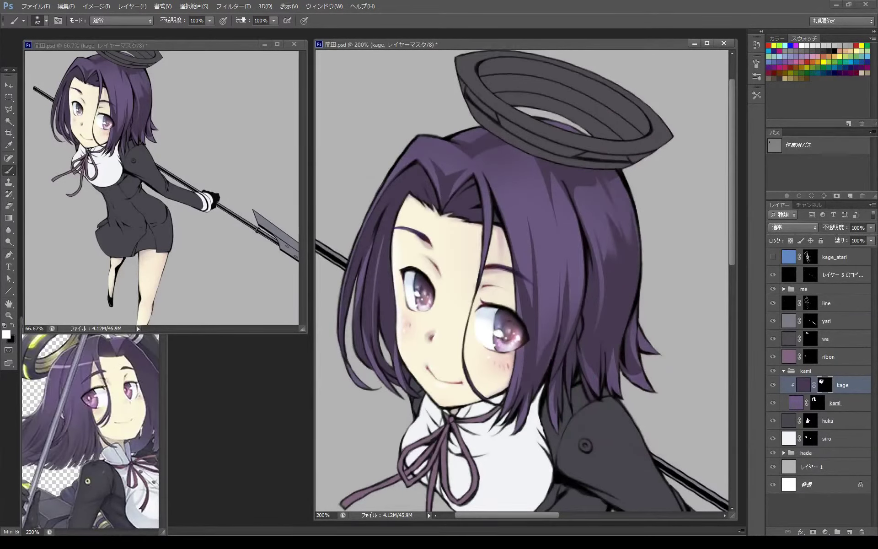
pyautogui.moveTo(521, 283); pyautogui.dragTo(578, 270)
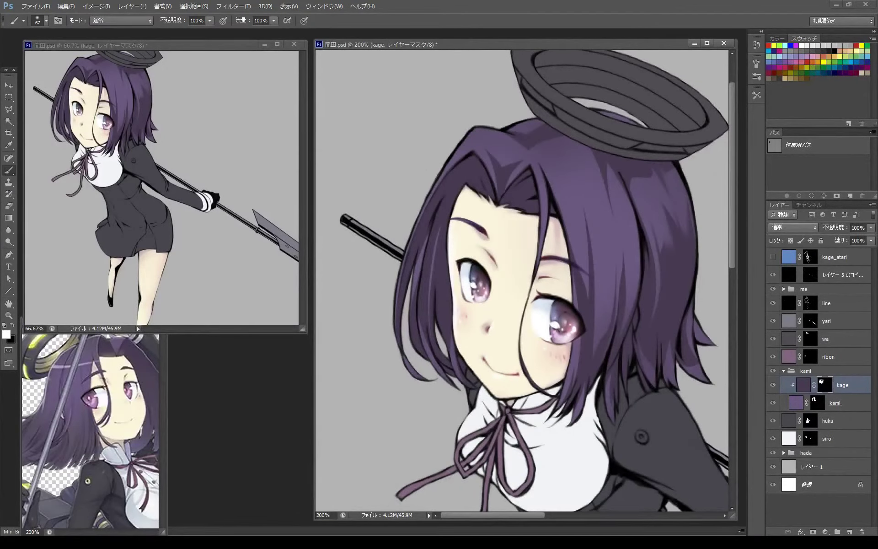
pyautogui.press('[')
pyautogui.press('[')
pyautogui.press('x')
pyautogui.scroll(3, 524, 279)
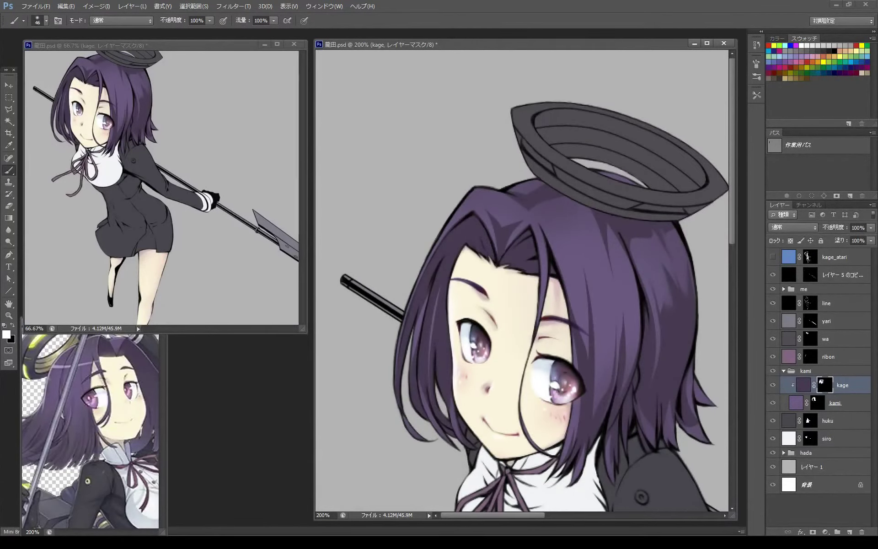
pyautogui.press(']')
pyautogui.press(']')
pyautogui.press(']')
# Add a clipped layer kage2 filled with purple, tuned with Hue/Saturation and given a black mask
pyautogui.hotkey('ctrl', 'shift', 'n')
pyautogui.press('Return')
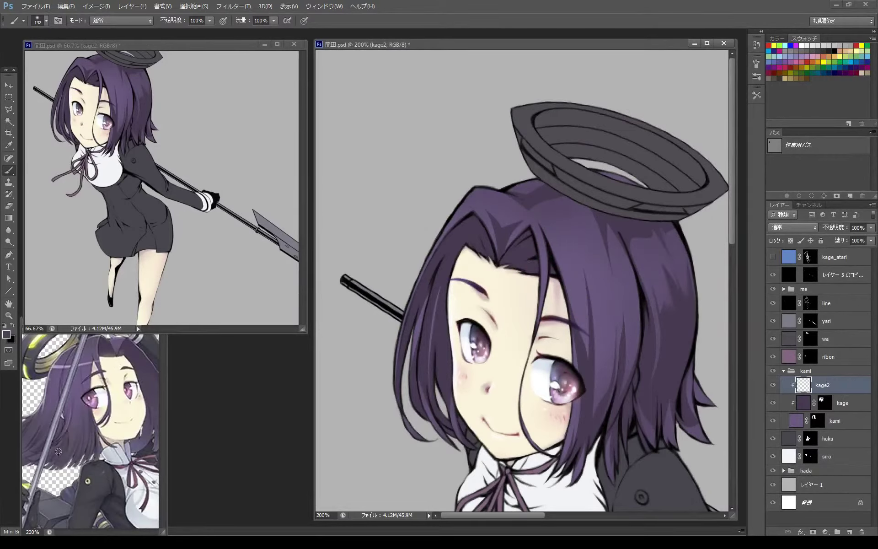
pyautogui.hotkey('alt', 'BackSpace')
pyautogui.hotkey('ctrl', 'u')
pyautogui.press('Return')
pyautogui.keyDown('alt'); pyautogui.click(812, 531); pyautogui.keyUp('alt')
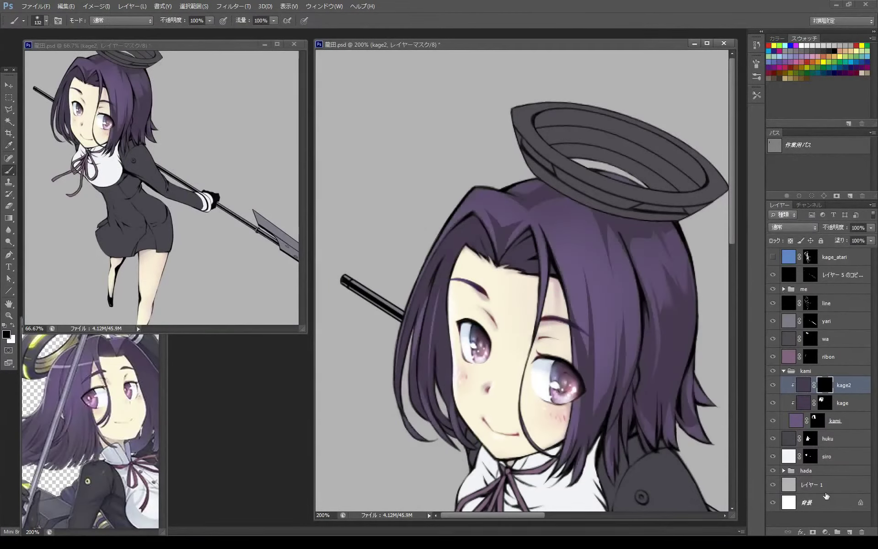
# Hide the kami group and paint skin colour on the hoho layer behind the hair
pyautogui.press('p')
pyautogui.scroll(-2, 521, 279)
pyautogui.click(772, 370)
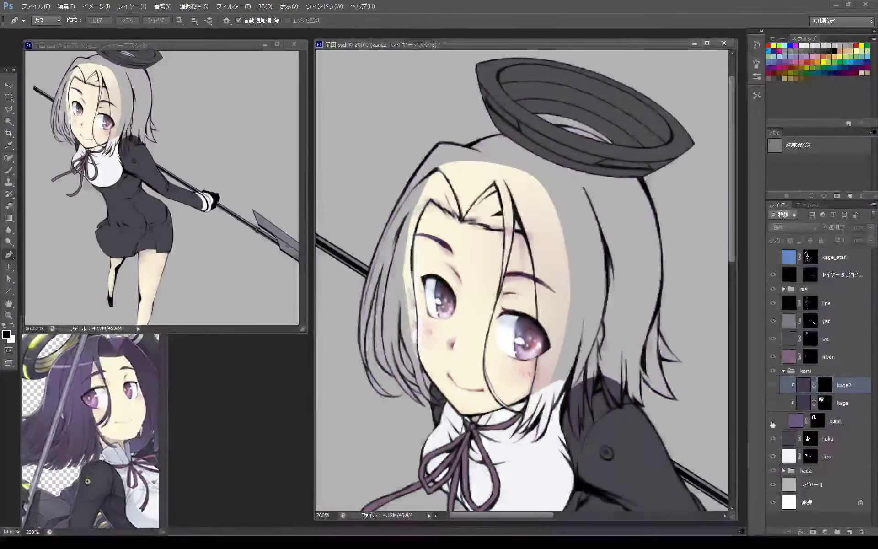
pyautogui.click(783, 470)
pyautogui.click(772, 314)
pyautogui.click(821, 480)
pyautogui.press('x')
pyautogui.hotkey('ctrl', 'Return')
pyautogui.hotkey('alt', 'BackSpace')
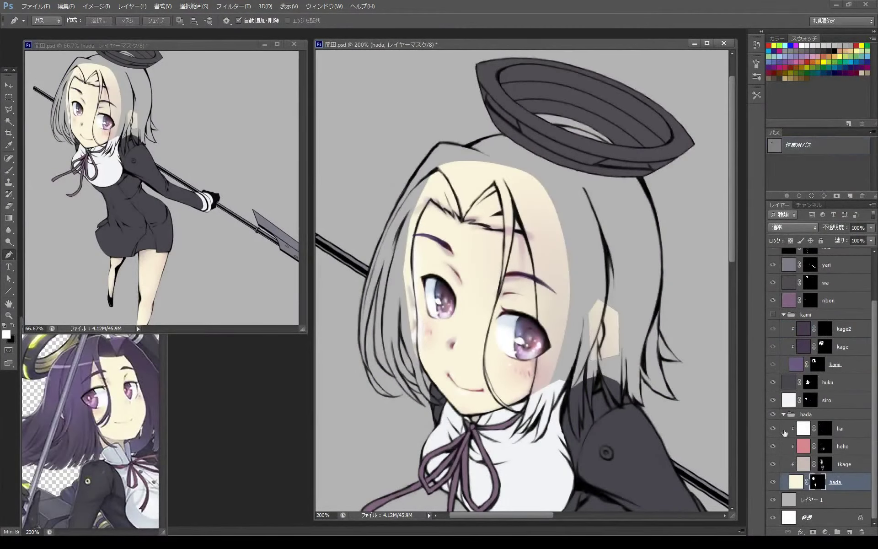
pyautogui.click(843, 446)
pyautogui.press('b')
# Collapse the hada group and show the kami hair group again
pyautogui.click(783, 414)
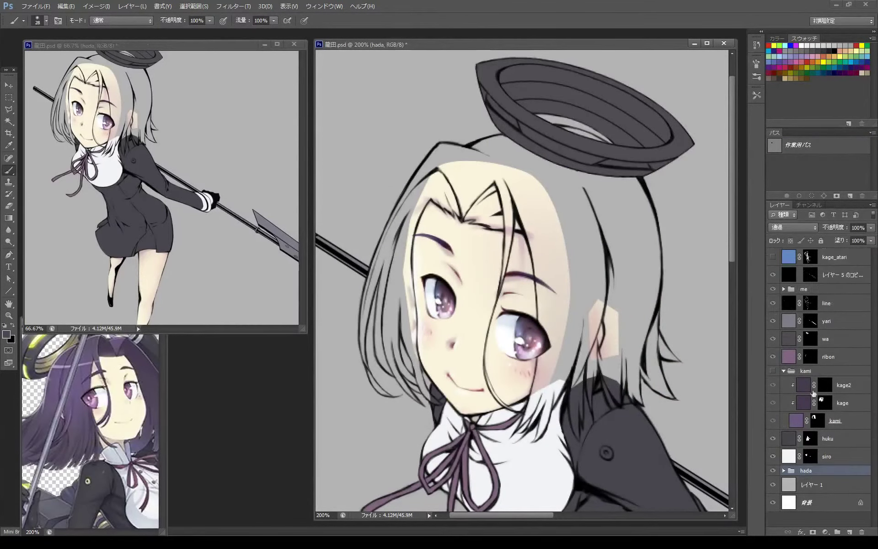
pyautogui.click(837, 421)
pyautogui.click(772, 370)
pyautogui.click(7, 256)
pyautogui.scroll(3, 657, 330)
# Start a curved strand path, revisit the hoho layer, then reselect kage2
pyautogui.click(483, 296)
pyautogui.moveTo(473, 327); pyautogui.dragTo(471, 335)
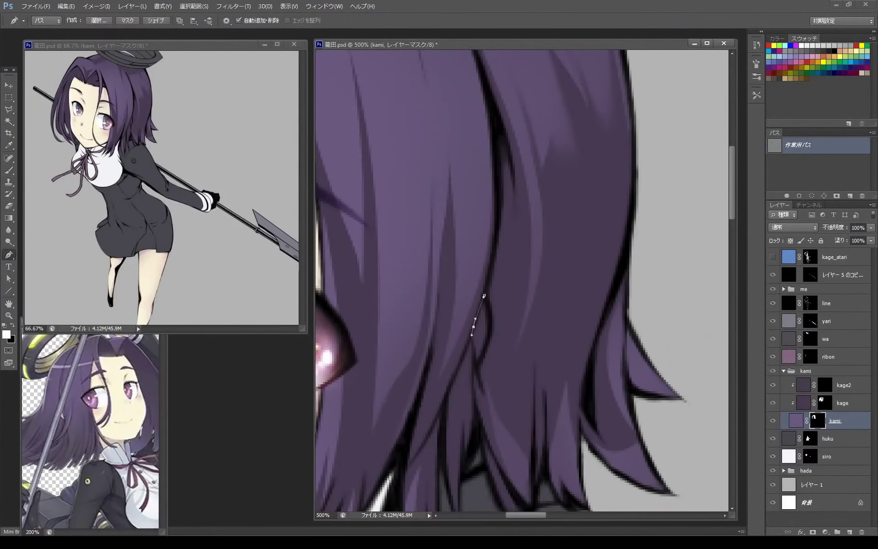
pyautogui.press('x')
pyautogui.hotkey('ctrl', 'Return')
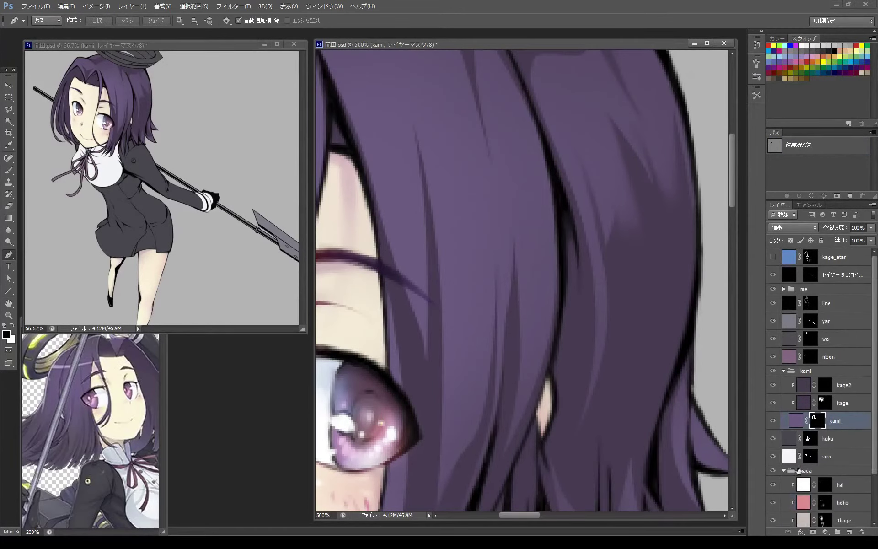
pyautogui.click(843, 446)
pyautogui.press('b')
pyautogui.click(783, 413)
pyautogui.click(842, 385)
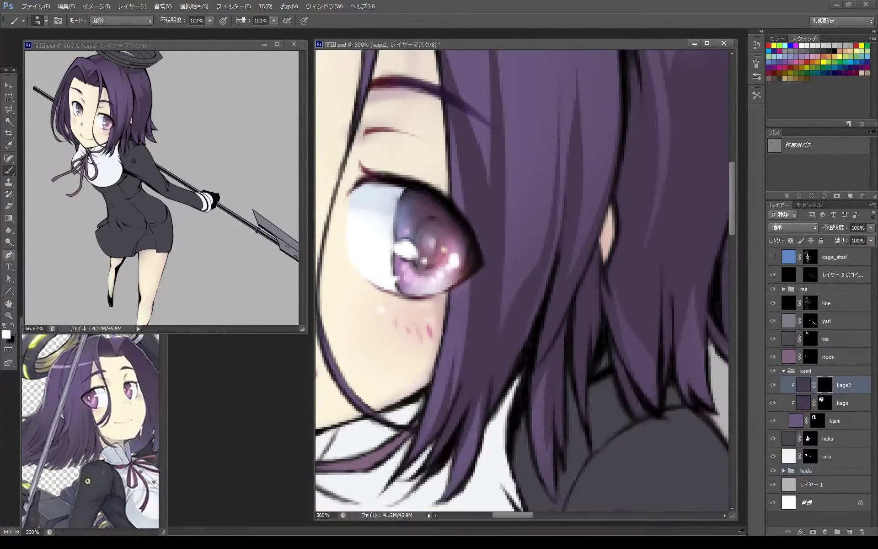
# Trace a four-point path down the strand by the face and stroke it onto kage2's mask
pyautogui.press('p')
pyautogui.scroll(-2, 525, 283)
pyautogui.scroll(1, 525, 284)
pyautogui.click(479, 203)
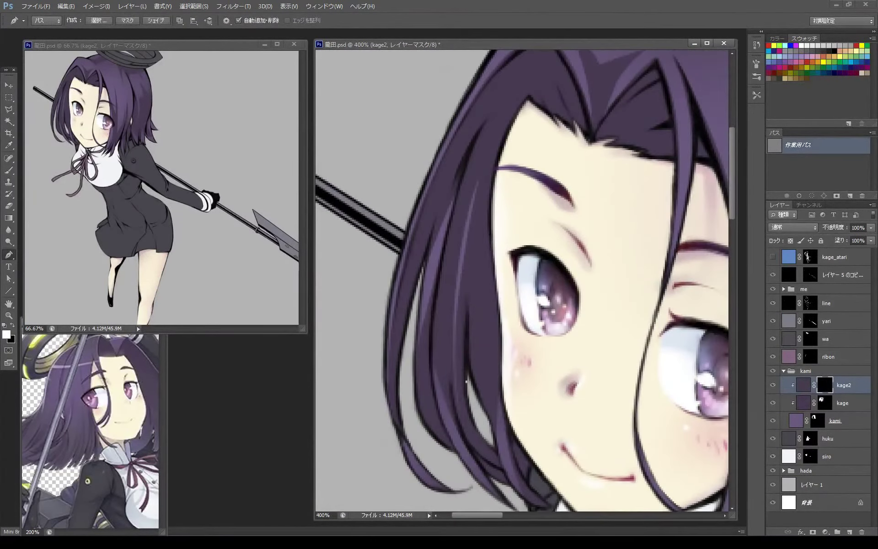
pyautogui.click(466, 277)
pyautogui.click(470, 354)
pyautogui.click(480, 401)
pyautogui.hotkey('ctrl', 'Return')
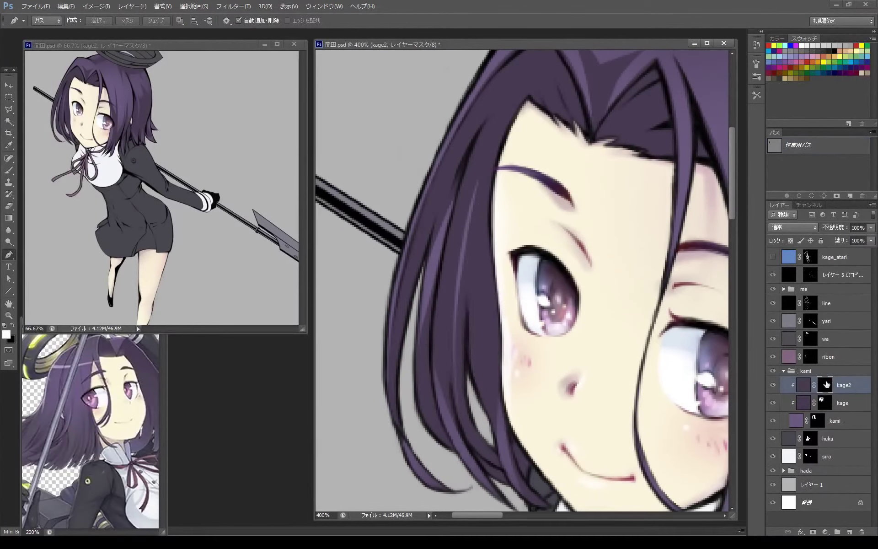
# Apply Hue/Saturation to kage, then darken kage2 with lightness -3
pyautogui.click(802, 403)
pyautogui.hotkey('ctrl', 'u')
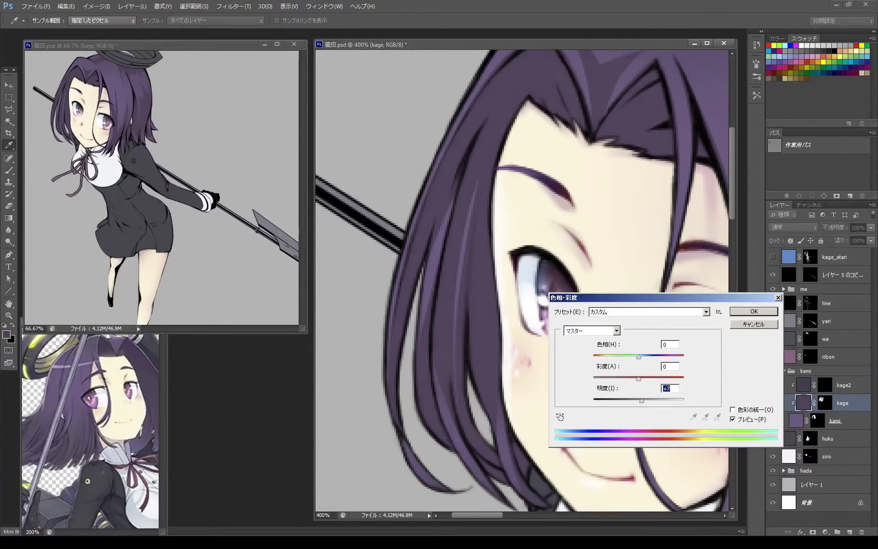
pyautogui.press('Return')
pyautogui.click(803, 384)
pyautogui.hotkey('ctrl', 'u')
pyautogui.write('-3')
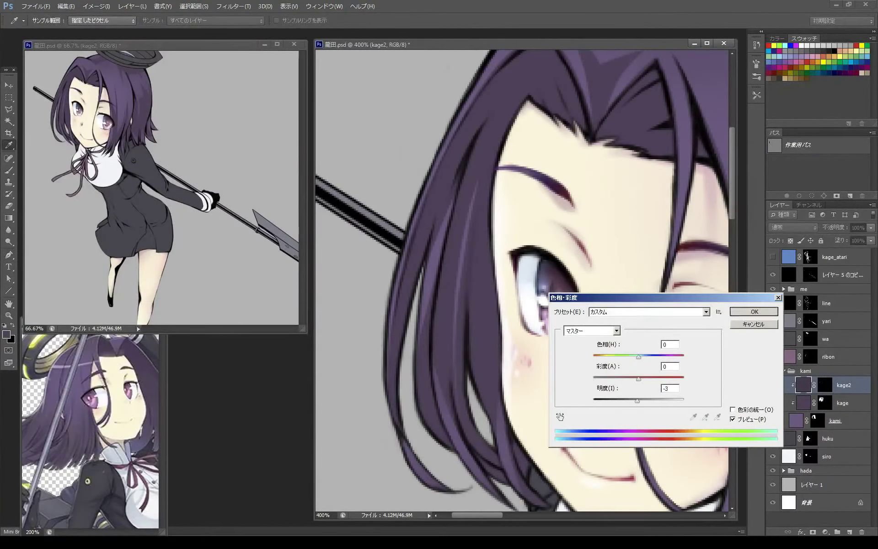
pyautogui.press('Return')
# Draw a curved path up the hair strand near the eye and stroke it onto the mask
pyautogui.press('p')
pyautogui.hotkey('ctrl', '\\')
pyautogui.moveTo(494, 421); pyautogui.dragTo(489, 324)
pyautogui.click(497, 249)
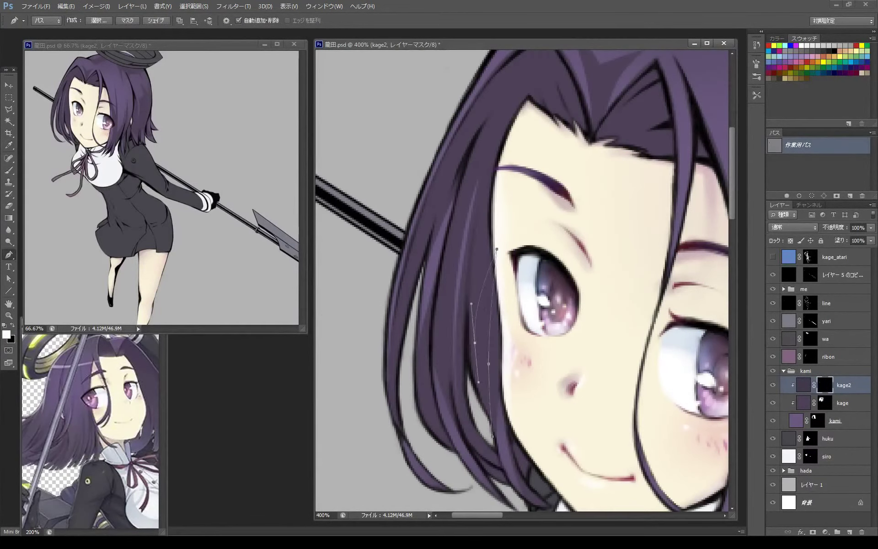
pyautogui.press('Return')
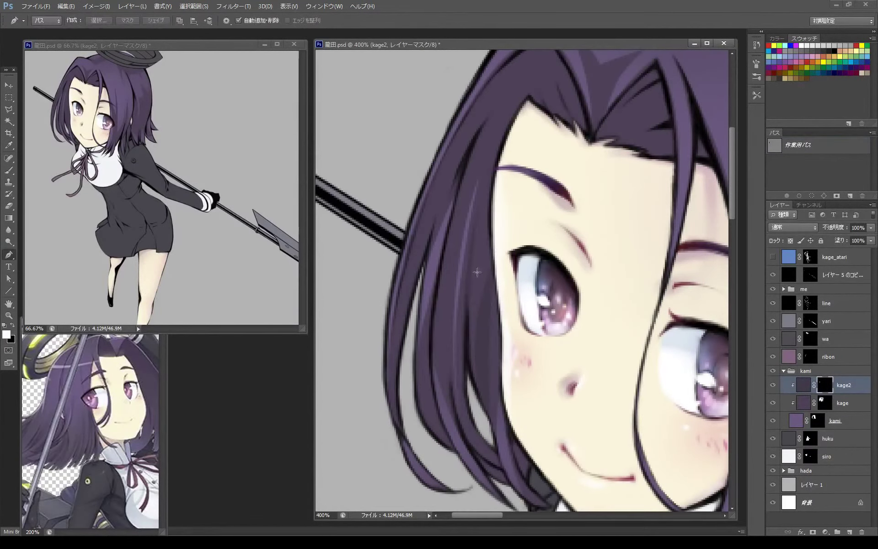
# Trace a curved path along the hair's edge and down the strand
pyautogui.moveTo(477, 272); pyautogui.dragTo(478, 288)
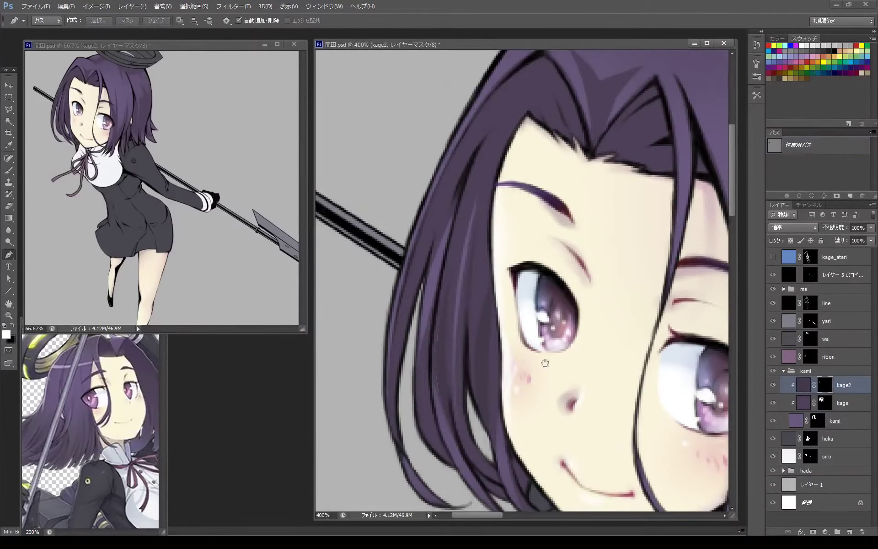
pyautogui.moveTo(545, 362)
pyautogui.mouseDown()
pyautogui.moveTo(540, 239)
pyautogui.moveTo(535, 299)
pyautogui.mouseUp()
pyautogui.click(453, 316)
pyautogui.moveTo(461, 389)
pyautogui.mouseDown()
pyautogui.moveTo(467, 404)
pyautogui.moveTo(513, 411)
pyautogui.mouseUp()
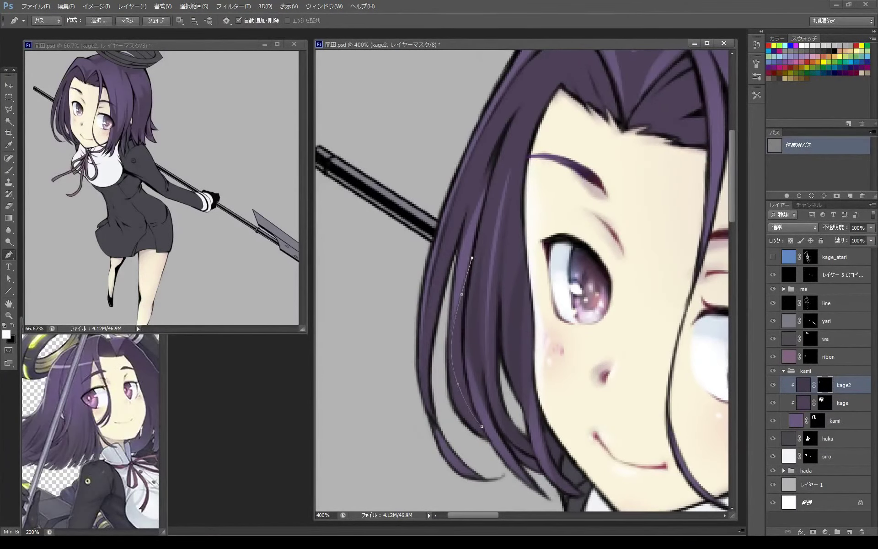
# Outline a closed shadow shape over the hair top and fill it as hair shadow
pyautogui.moveTo(572, 205); pyautogui.dragTo(558, 398)
pyautogui.moveTo(604, 289); pyautogui.dragTo(577, 209)
pyautogui.moveTo(553, 191); pyautogui.dragTo(542, 196)
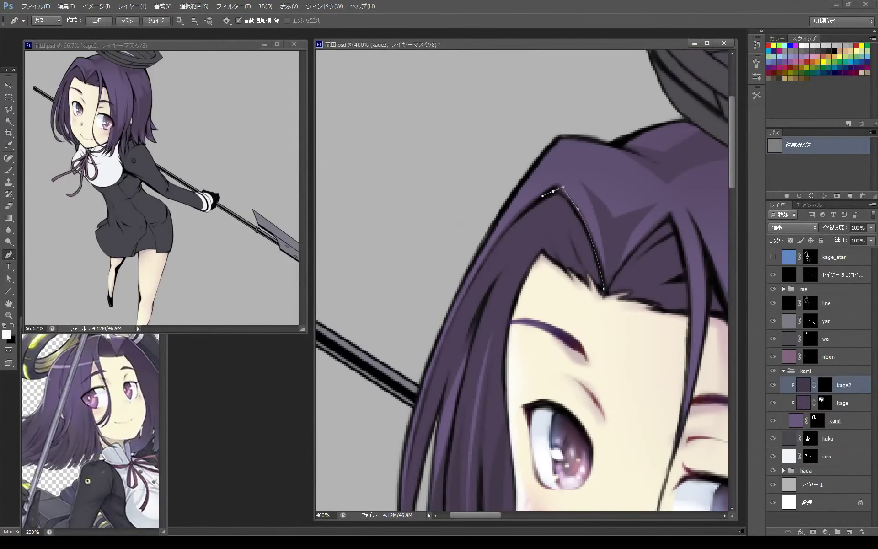
pyautogui.moveTo(419, 422); pyautogui.dragTo(431, 376)
pyautogui.moveTo(543, 209); pyautogui.dragTo(568, 262)
pyautogui.moveTo(587, 300); pyautogui.dragTo(578, 288)
pyautogui.hotkey('ctrl', 'Return')
pyautogui.hotkey('alt', 'BackSpace')
pyautogui.hotkey('ctrl', 'd')
pyautogui.click(570, 269)
pyautogui.moveTo(552, 242); pyautogui.dragTo(543, 226)
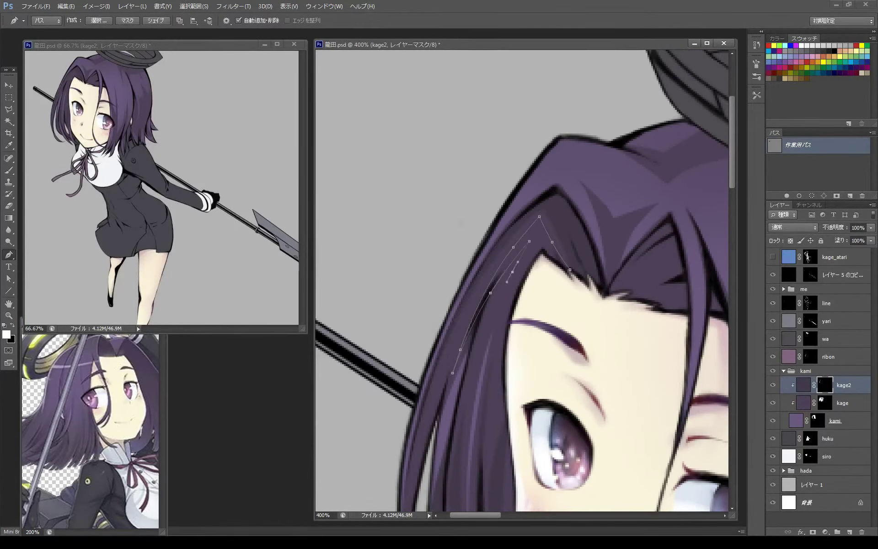
# Draw a path down the hair edge beside the eye, extending it lower down the hair
pyautogui.moveTo(570, 269)
pyautogui.mouseDown()
pyautogui.moveTo(395, 366)
pyautogui.moveTo(533, 307)
pyautogui.moveTo(396, 311)
pyautogui.mouseUp()
pyautogui.press('b')
pyautogui.press('p')
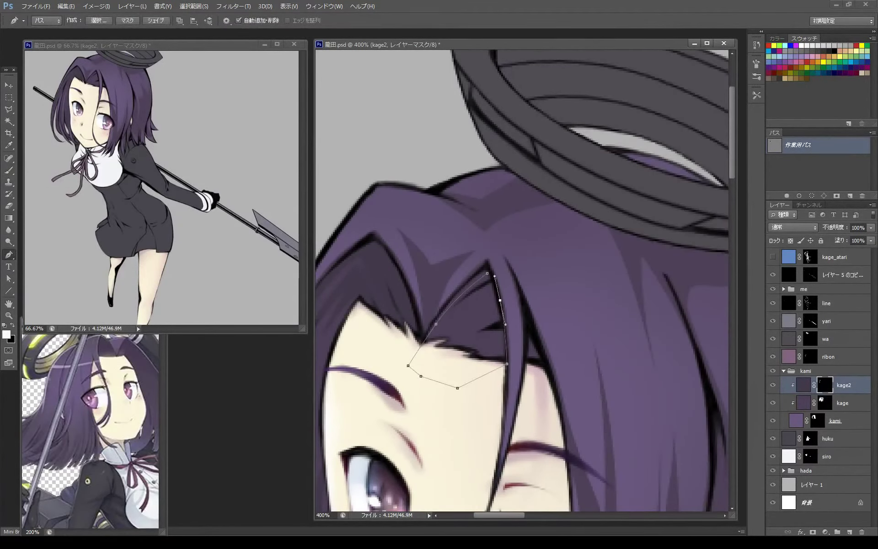
pyautogui.click(810, 188)
pyautogui.moveTo(434, 457); pyautogui.dragTo(530, 200)
pyautogui.click(810, 145)
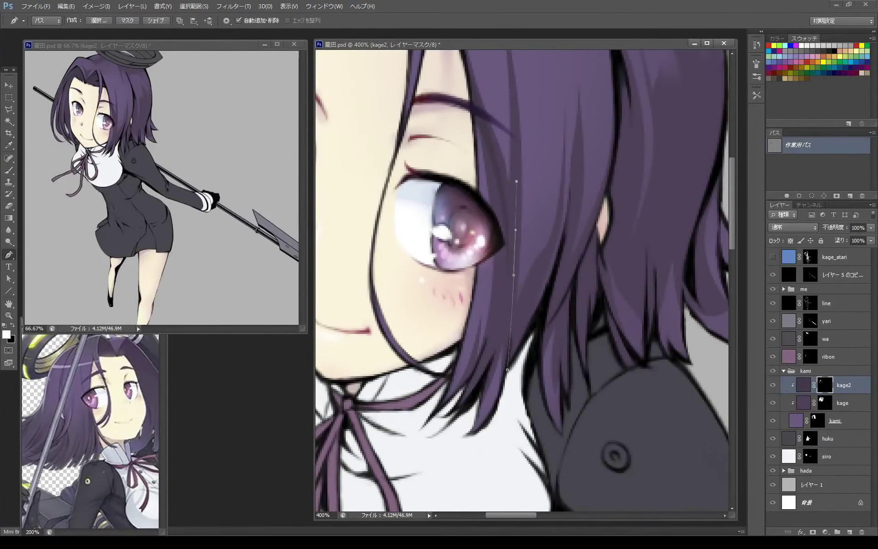
pyautogui.moveTo(452, 402)
pyautogui.mouseDown()
pyautogui.moveTo(467, 410)
pyautogui.moveTo(400, 474)
pyautogui.mouseUp()
pyautogui.click(503, 335)
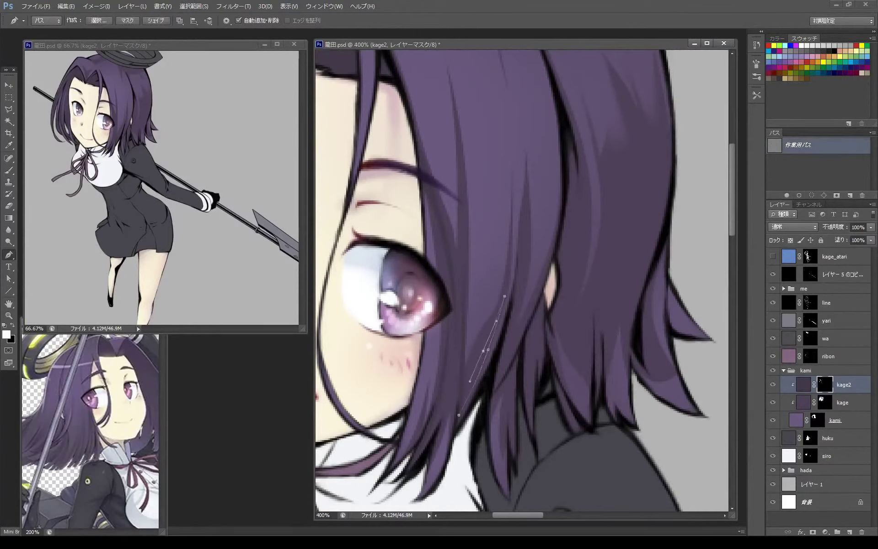
pyautogui.moveTo(521, 281)
pyautogui.mouseDown()
pyautogui.moveTo(462, 349)
pyautogui.moveTo(480, 304)
pyautogui.mouseUp()
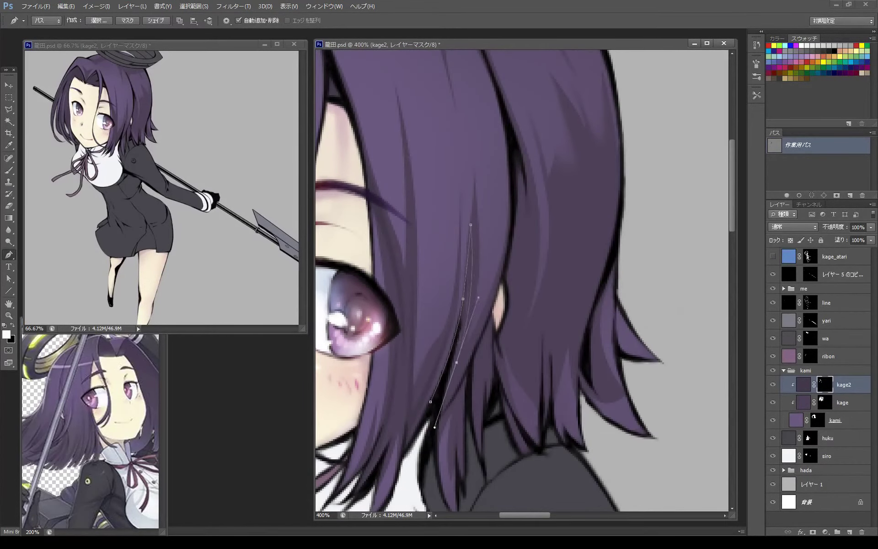
pyautogui.moveTo(457, 274)
pyautogui.mouseDown()
pyautogui.moveTo(438, 267)
pyautogui.moveTo(439, 293)
pyautogui.moveTo(495, 261)
pyautogui.moveTo(458, 328)
pyautogui.mouseUp()
pyautogui.click(446, 469)
# Trace new strand paths along the hair with curved lower ends
pyautogui.click(457, 159)
pyautogui.click(470, 431)
pyautogui.moveTo(521, 301); pyautogui.dragTo(526, 241)
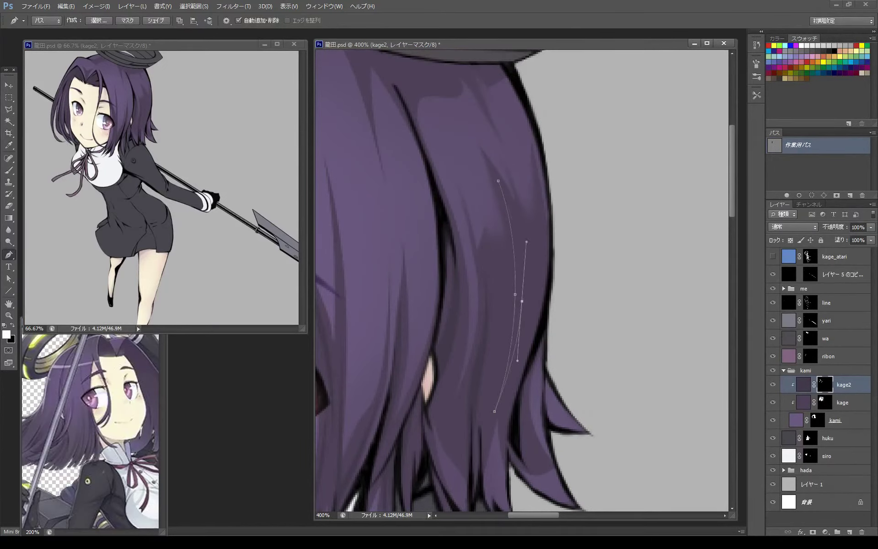
pyautogui.moveTo(457, 275); pyautogui.dragTo(470, 269)
pyautogui.click(524, 265)
pyautogui.click(517, 344)
pyautogui.click(493, 426)
pyautogui.moveTo(493, 465); pyautogui.dragTo(488, 441)
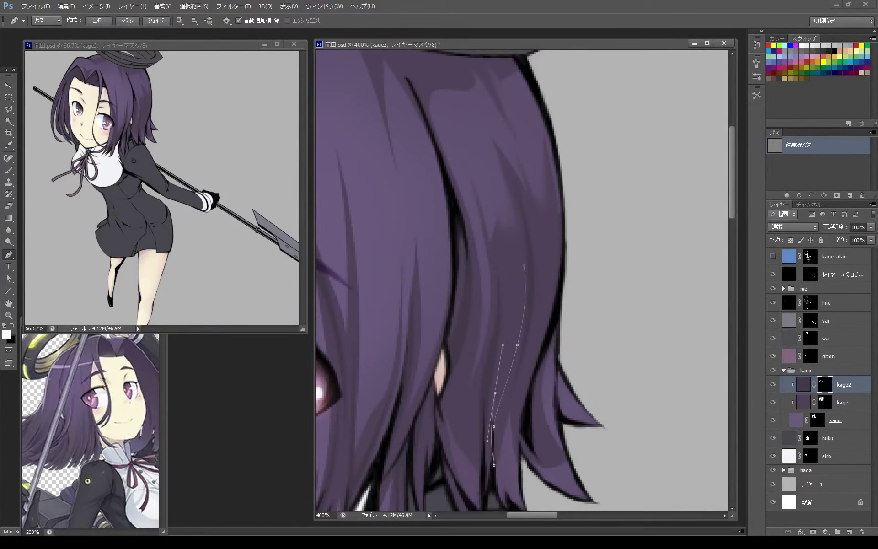
pyautogui.press('Return')
pyautogui.press('b')
# Resize the brush for thin strands, with black at full opacity
pyautogui.rightClick(553, 233)
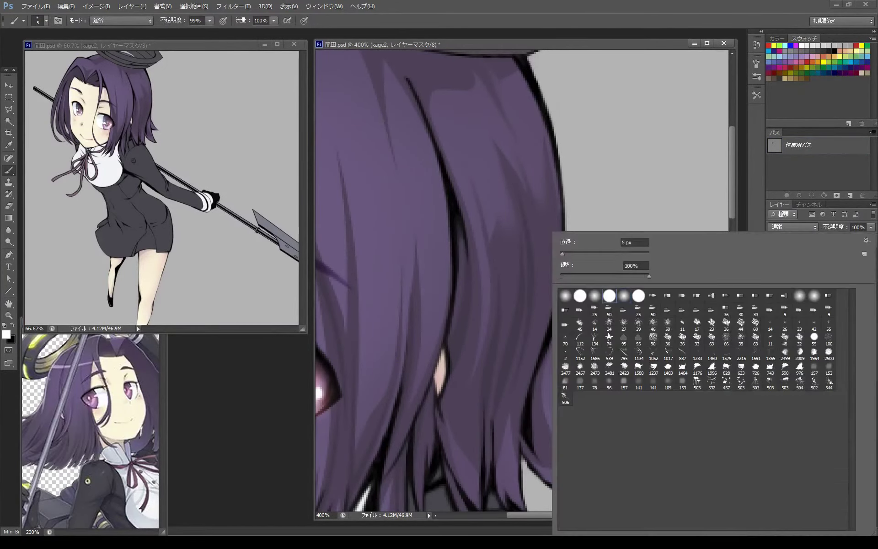
pyautogui.press('Escape')
pyautogui.press('[')
pyautogui.press('[')
pyautogui.press('x')
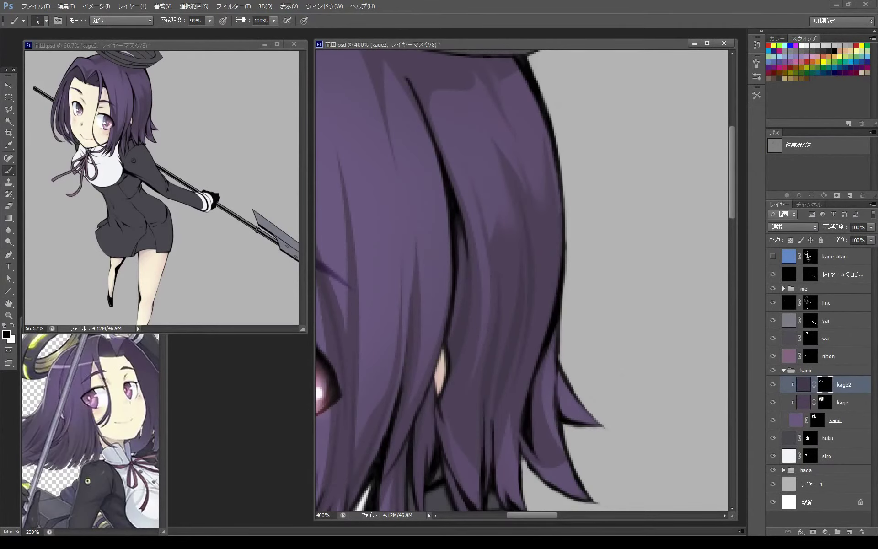
pyautogui.scroll(-5, 521, 279)
pyautogui.press(']')
pyautogui.press(']')
pyautogui.press(']')
pyautogui.press('x')
pyautogui.press('0')
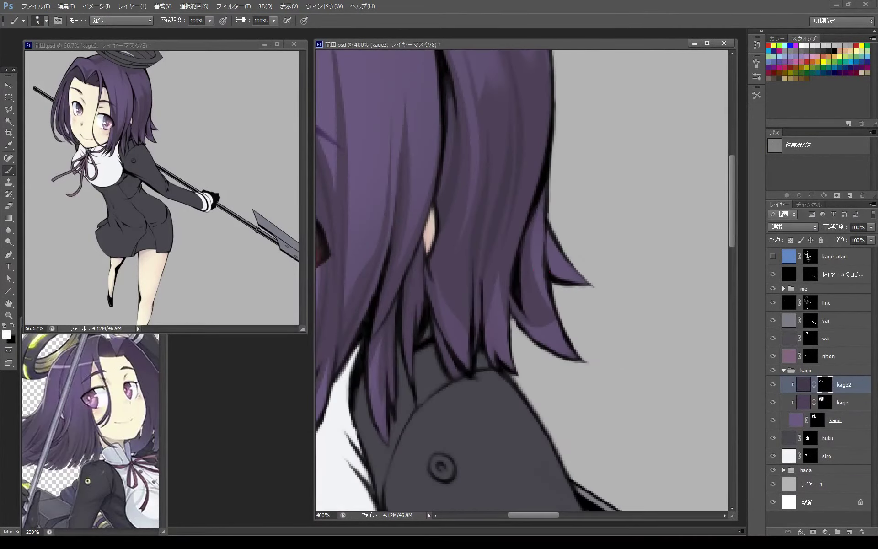
# Switch to the kage layer and set the brush to size 15 at 99% opacity
pyautogui.hotkey('alt', '[')
pyautogui.rightClick(553, 233)
pyautogui.press('Escape')
pyautogui.press(']')
pyautogui.press(']')
pyautogui.press(']')
pyautogui.press('9')
pyautogui.press('9')
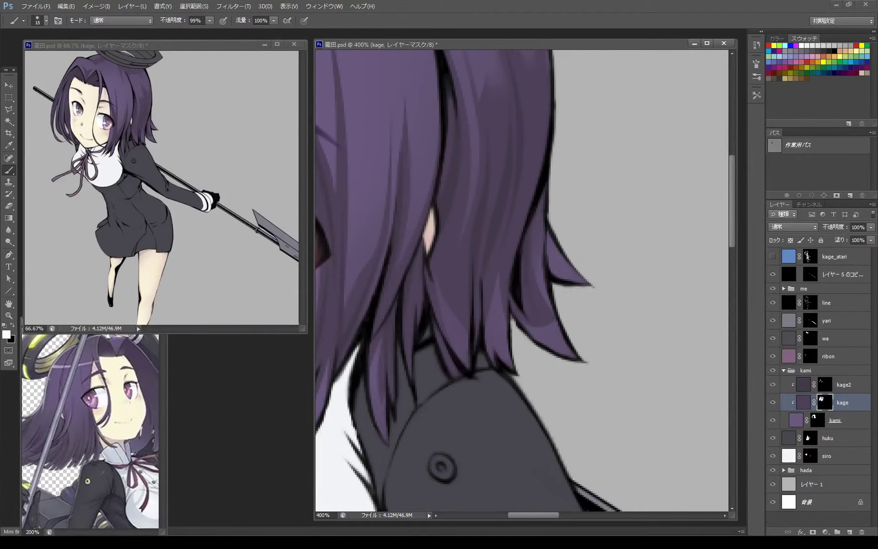
# Zoom in under the hat and draw a curved path down the hair, adjusting its anchors
pyautogui.scroll(-3, 491, 208)
pyautogui.scroll(-3, 492, 208)
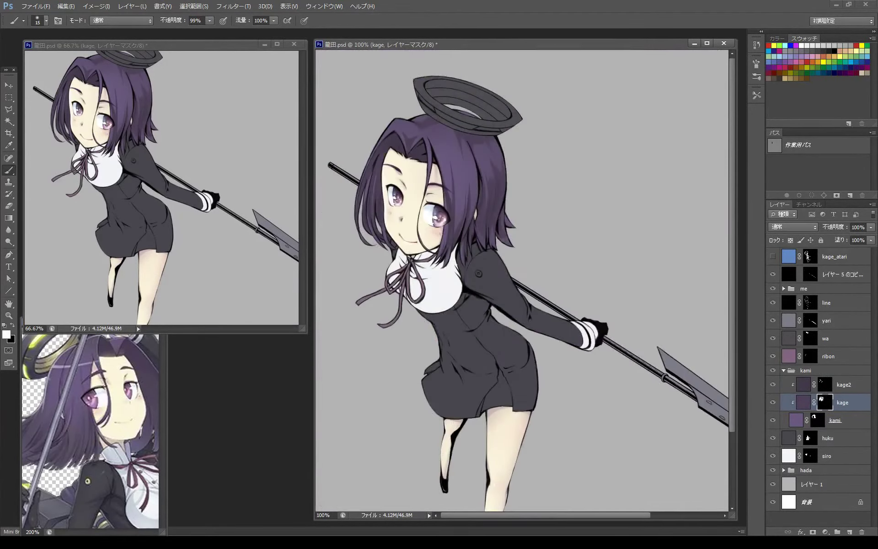
pyautogui.scroll(4, 418, 95)
pyautogui.press('p')
pyautogui.click(466, 200)
pyautogui.moveTo(513, 304); pyautogui.dragTo(531, 371)
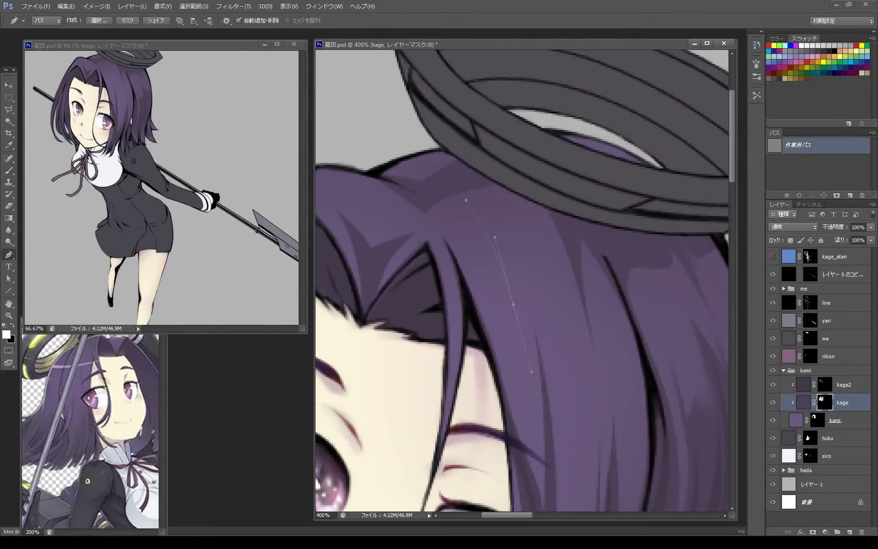
pyautogui.press('a')
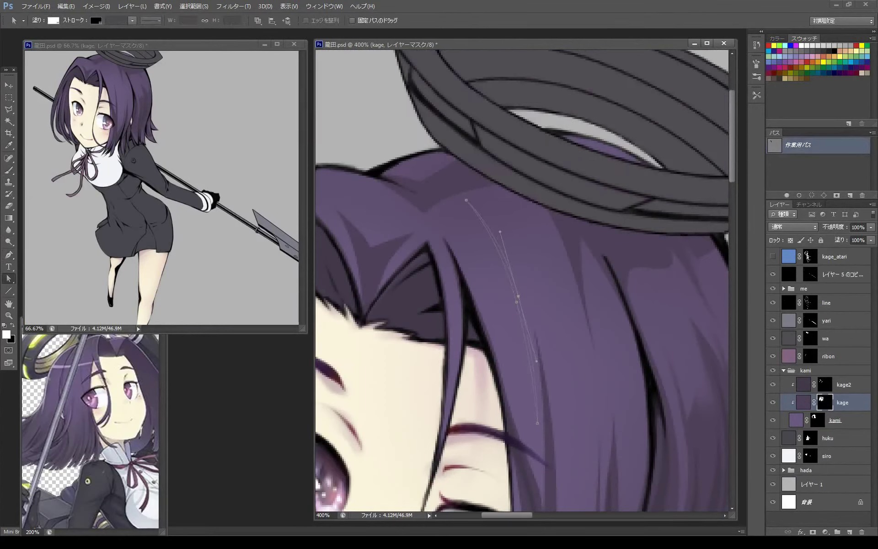
pyautogui.press('Return')
# Trace another strand under the hat, stroke it onto the kage layer, then zoom out
pyautogui.press('p')
pyautogui.moveTo(521, 293); pyautogui.dragTo(475, 272)
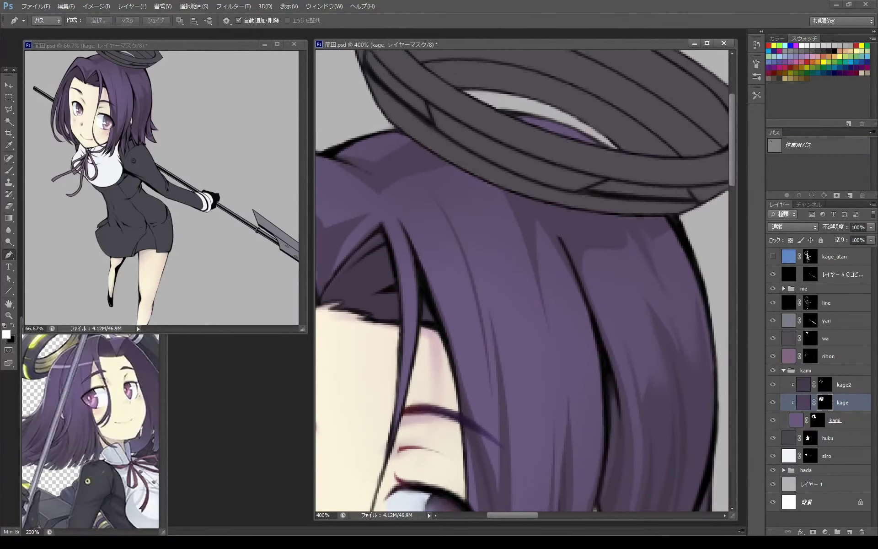
pyautogui.click(425, 169)
pyautogui.moveTo(455, 182); pyautogui.dragTo(464, 192)
pyautogui.press('a')
pyautogui.press('Return')
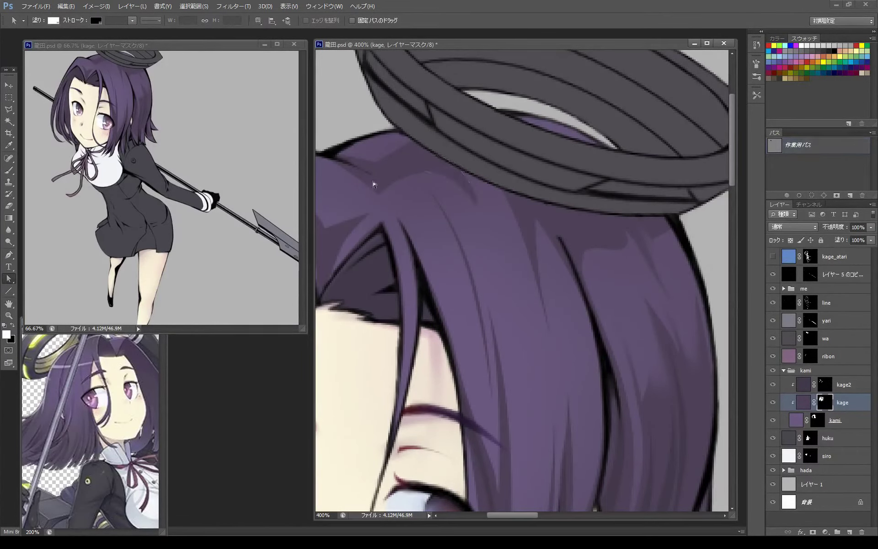
pyautogui.press('p')
pyautogui.hotkey('ctrl', 'z')
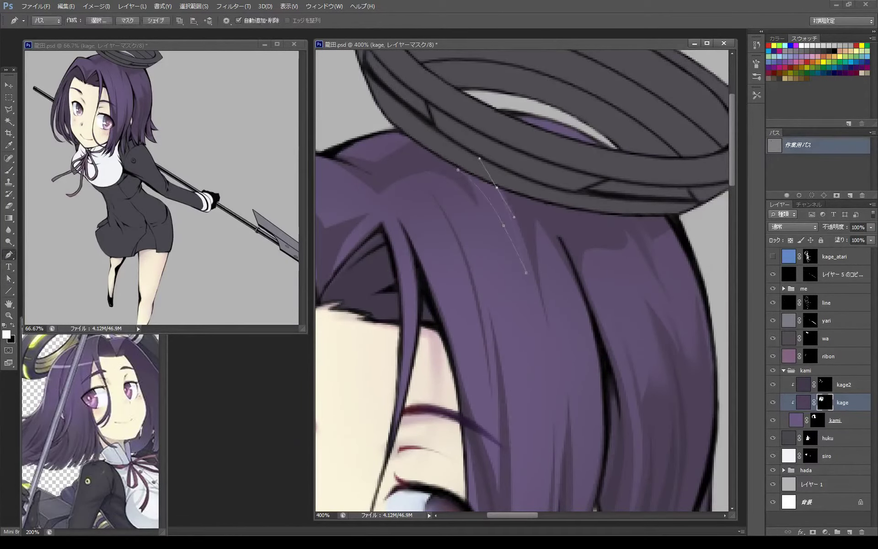
pyautogui.press('Return')
pyautogui.press('b')
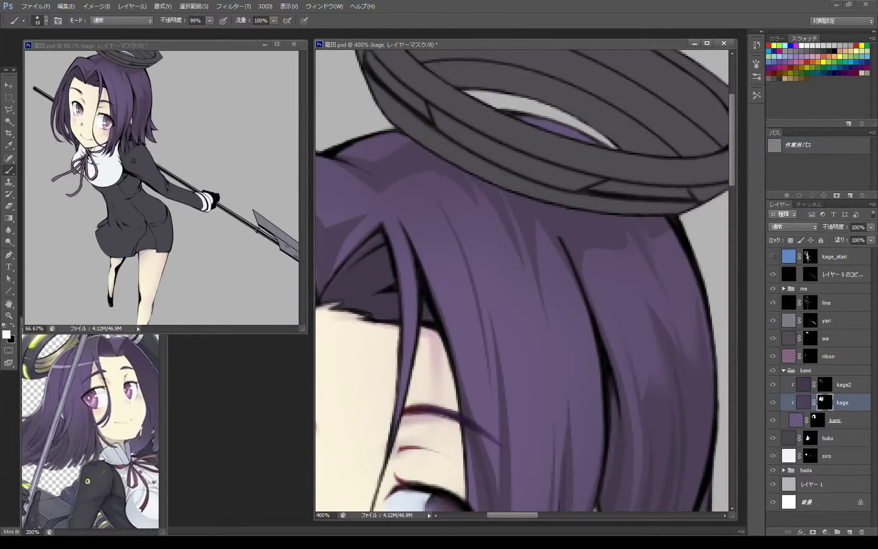
pyautogui.moveTo(521, 279); pyautogui.dragTo(511, 266)
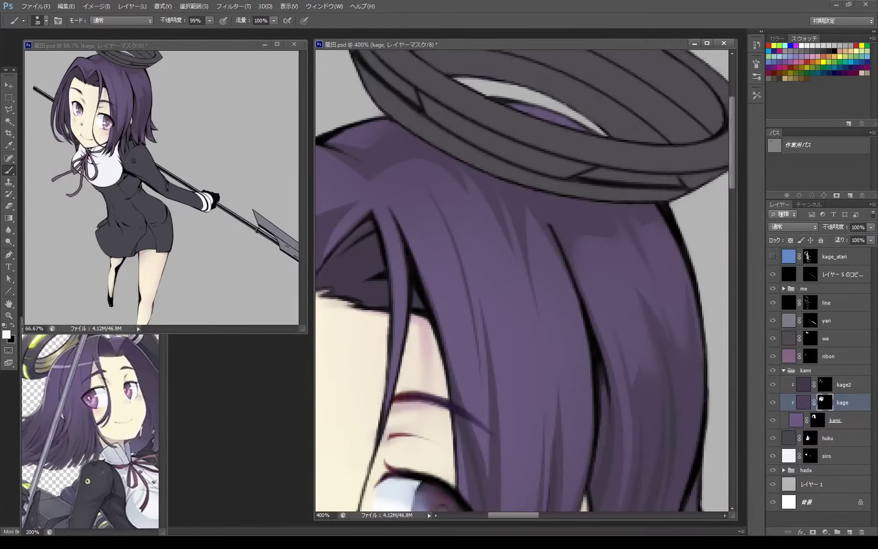
# Raise the kage layer's colour Lightness to +8 with Hue/Saturation
pyautogui.hotkey('ctrl', '1')
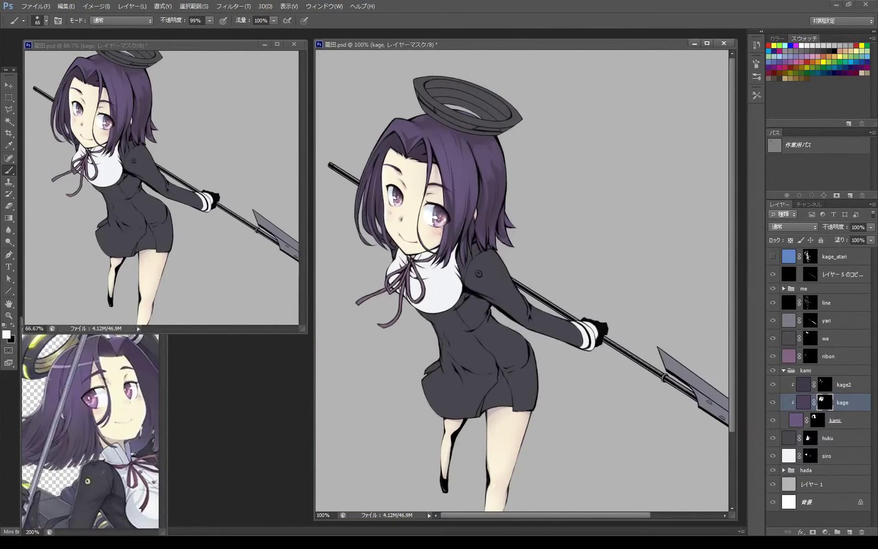
pyautogui.hotkey('ctrl', '2')
pyautogui.hotkey('alt', 'i')
pyautogui.press('a')
pyautogui.press('h')
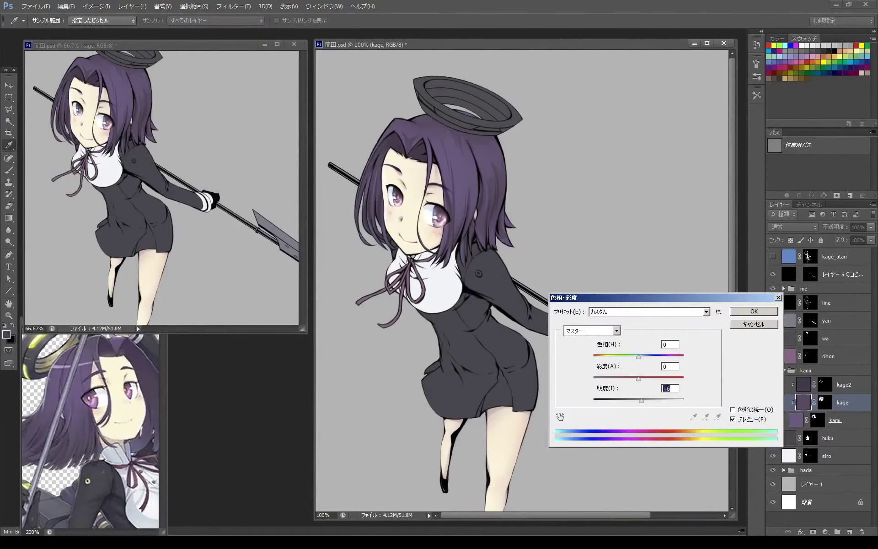
pyautogui.press('Tab')
pyautogui.press('Tab')
pyautogui.press('Up')
pyautogui.press('Up')
pyautogui.press('Up')
pyautogui.press('Return')
# Sample the hair-shadow purple 57405e as the painting colour on the kage layer
pyautogui.press('b')
pyautogui.hotkey('alt', ']')
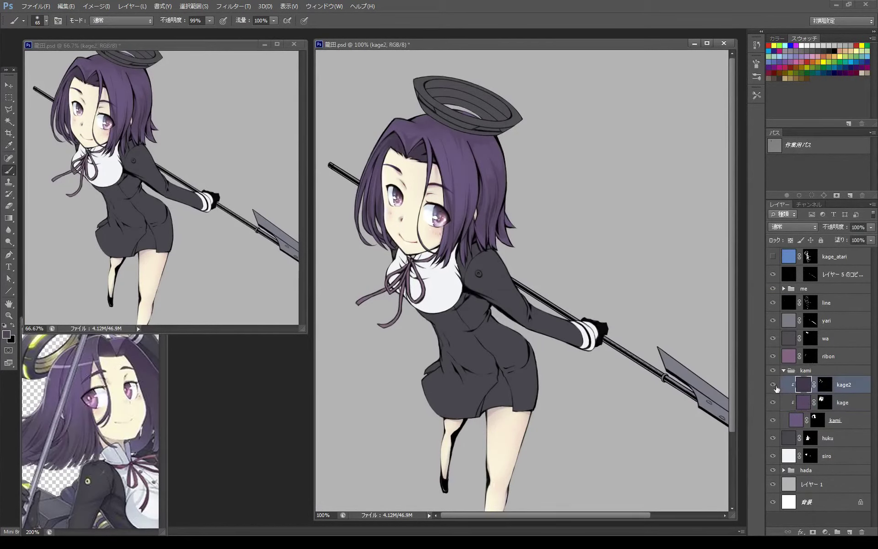
pyautogui.click(835, 48)
pyautogui.click(7, 334)
pyautogui.press('Return')
pyautogui.hotkey('alt', '[')
pyautogui.click(6, 334)
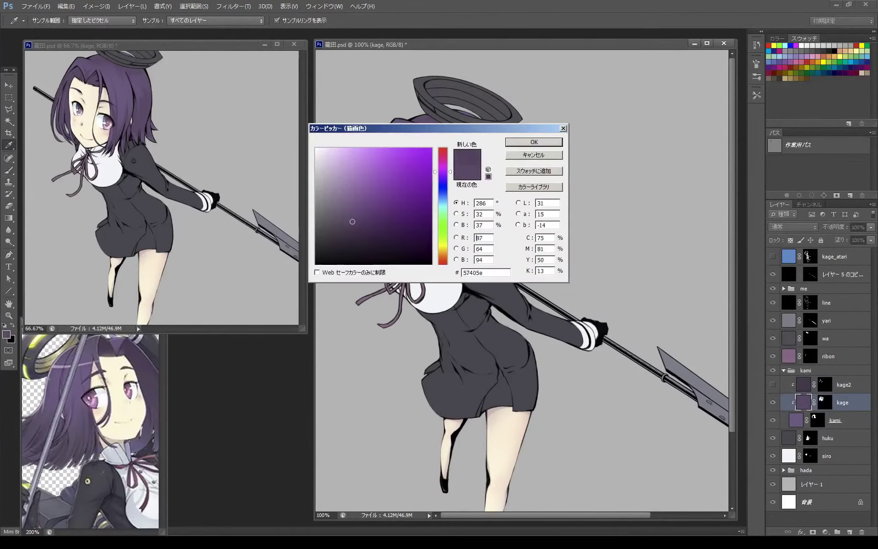
pyautogui.press('Return')
# On the kage2 layer, reset the brush colour to black and set the brush size to 100
pyautogui.press('b')
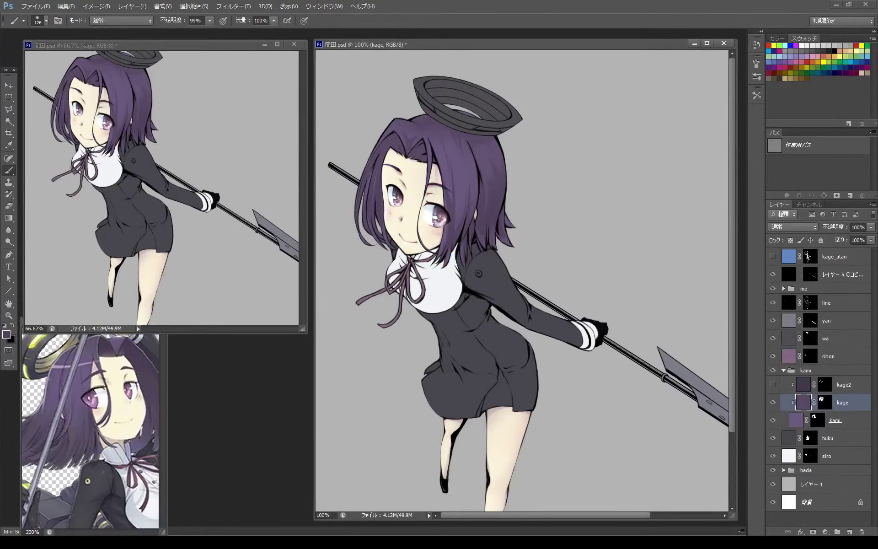
pyautogui.click(6, 335)
pyautogui.press('Return')
pyautogui.hotkey('alt', ']')
pyautogui.press('x')
pyautogui.moveTo(542, 267); pyautogui.dragTo(560, 268)
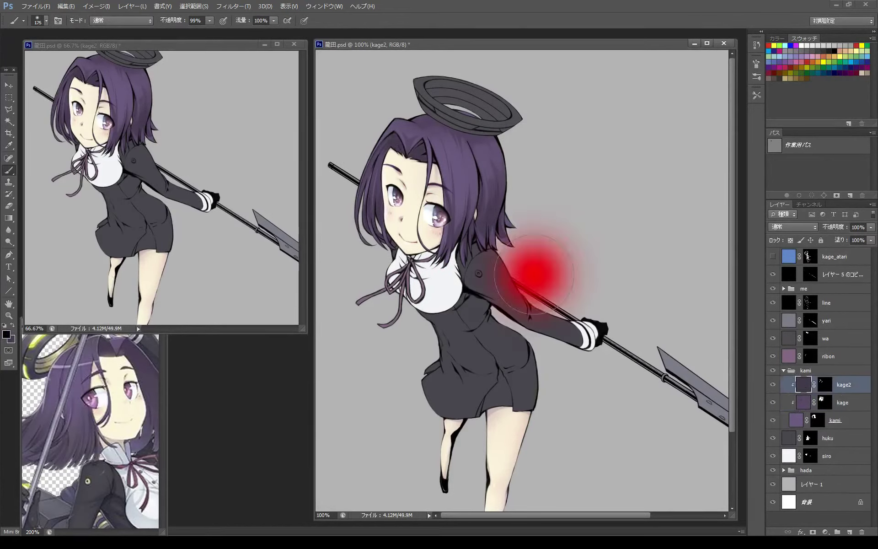
pyautogui.moveTo(587, 173); pyautogui.dragTo(572, 173)
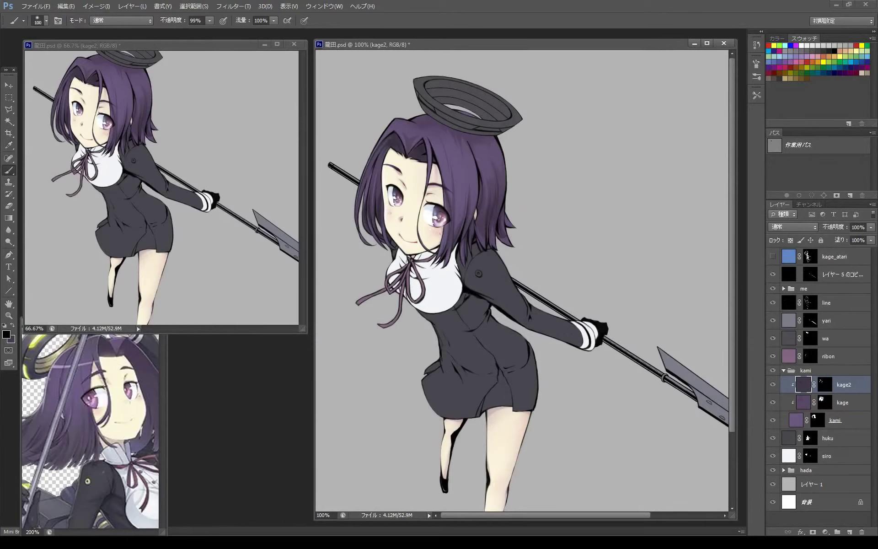
# Show and select the kage2 shadow layer in the hair group
pyautogui.hotkey('alt', '[')
pyautogui.press('x')
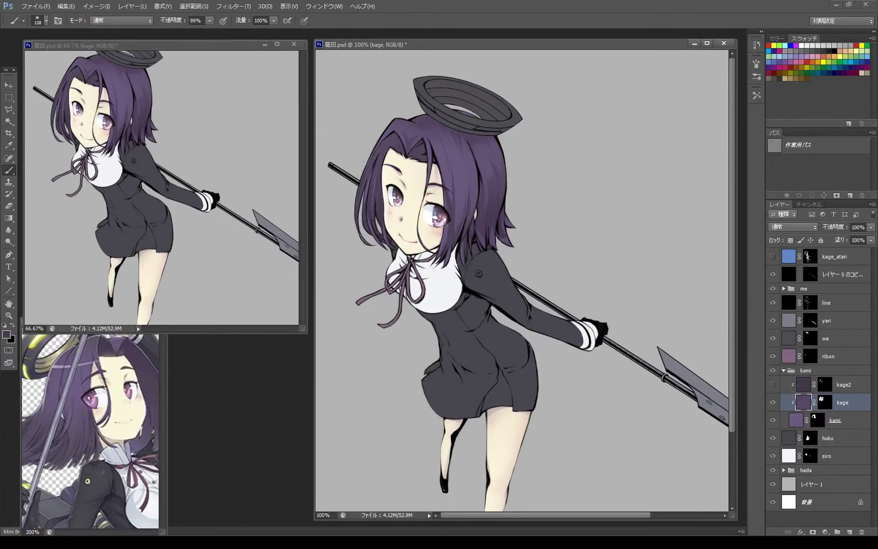
pyautogui.click(772, 384)
pyautogui.hotkey('alt', ']')
pyautogui.press('x')
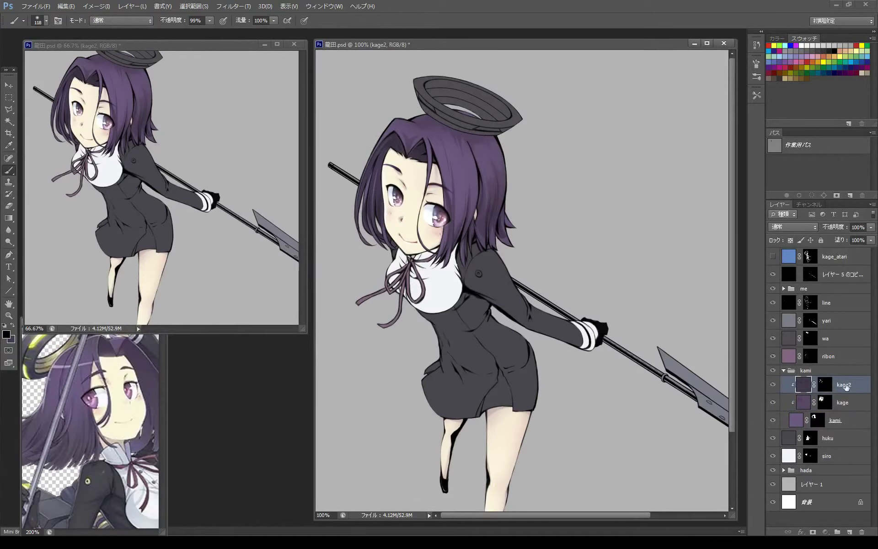
# Add a pale yellow 'hikari' Overlay layer with a black mask and brush glow onto the upper hair
pyautogui.hotkey('ctrl', 'shift', 'alt', 'n')
pyautogui.doubleClick(830, 383)
pyautogui.write('hikari')
pyautogui.press('Return')
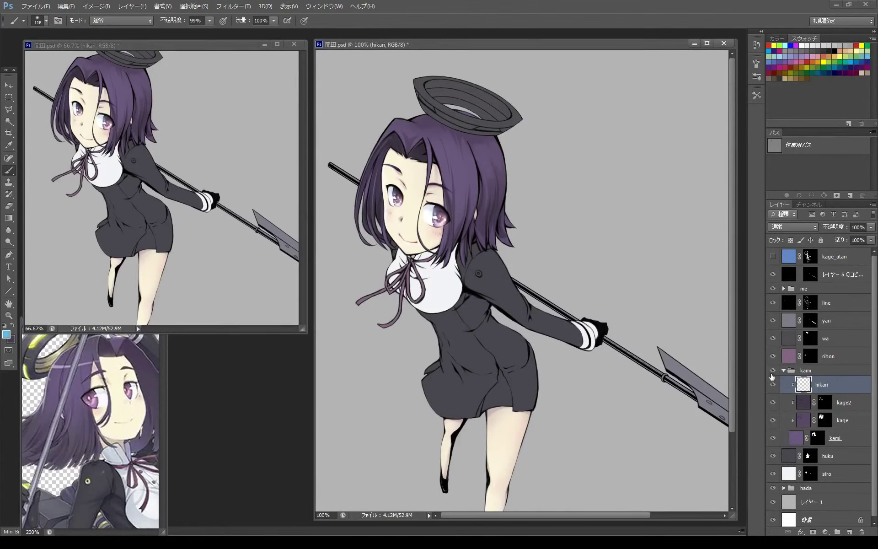
pyautogui.click(851, 51)
pyautogui.hotkey('alt', 'BackSpace')
pyautogui.press('Down')
pyautogui.press('Down')
pyautogui.press('Down')
pyautogui.press('Down')
pyautogui.press('Down')
pyautogui.press('Down')
pyautogui.press('Down')
pyautogui.press('Down')
pyautogui.press('Down')
pyautogui.press('Down')
pyautogui.press('Down')
pyautogui.press('Down')
pyautogui.press('Up')
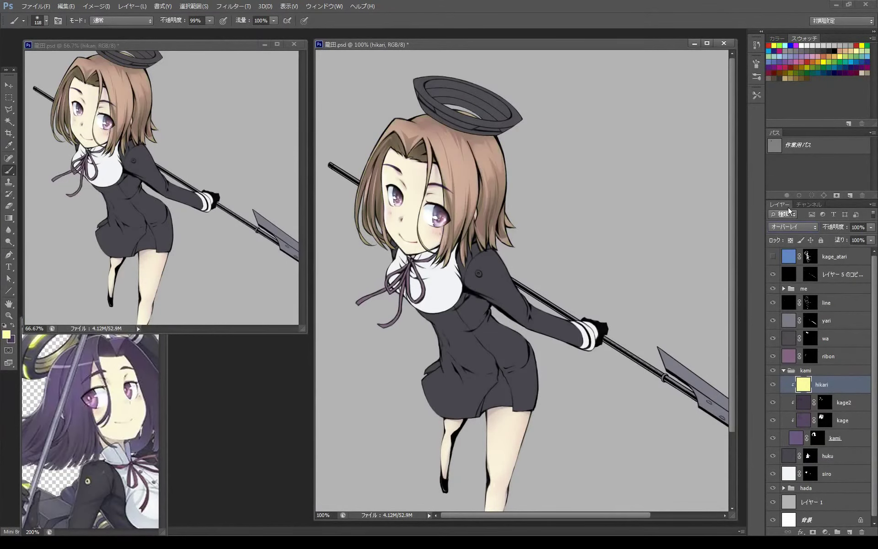
pyautogui.press('Up')
pyautogui.keyDown('alt'); pyautogui.click(812, 532); pyautogui.keyUp('alt')
pyautogui.press('d')
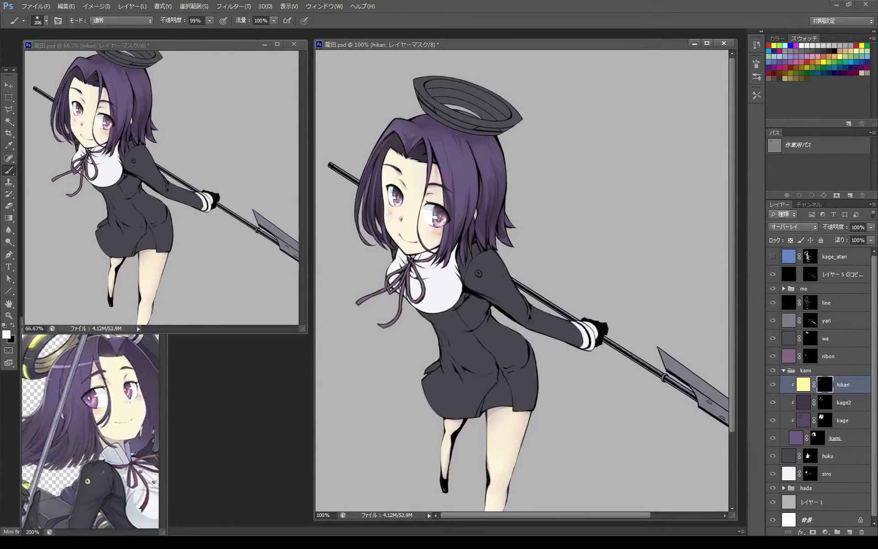
pyautogui.moveTo(462, 162); pyautogui.dragTo(457, 196)
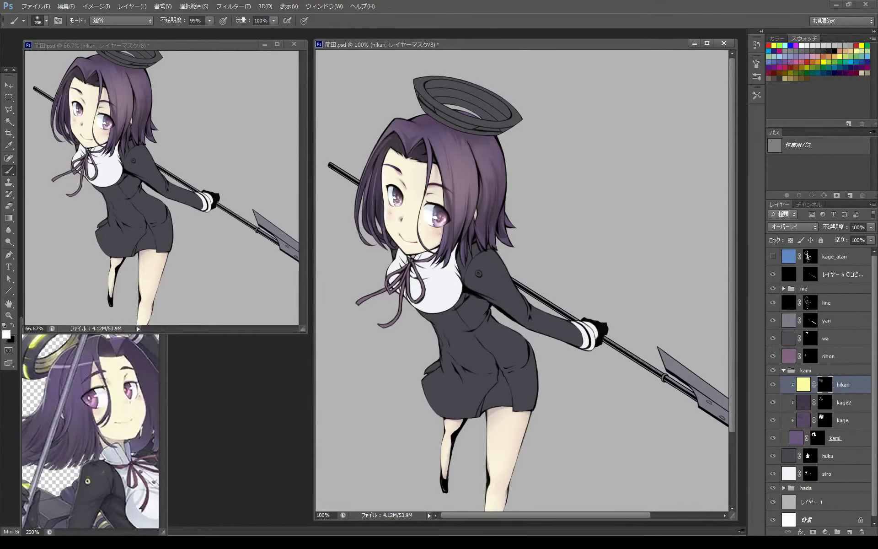
# Add a cyan-filled Overlay layer with a black mask and enlarge the brush for soft glow
pyautogui.hotkey('ctrl', 'shift', 'alt', 'n')
pyautogui.click(784, 45)
pyautogui.hotkey('alt', 'BackSpace')
pyautogui.hotkey('shift', 'alt', 'g')
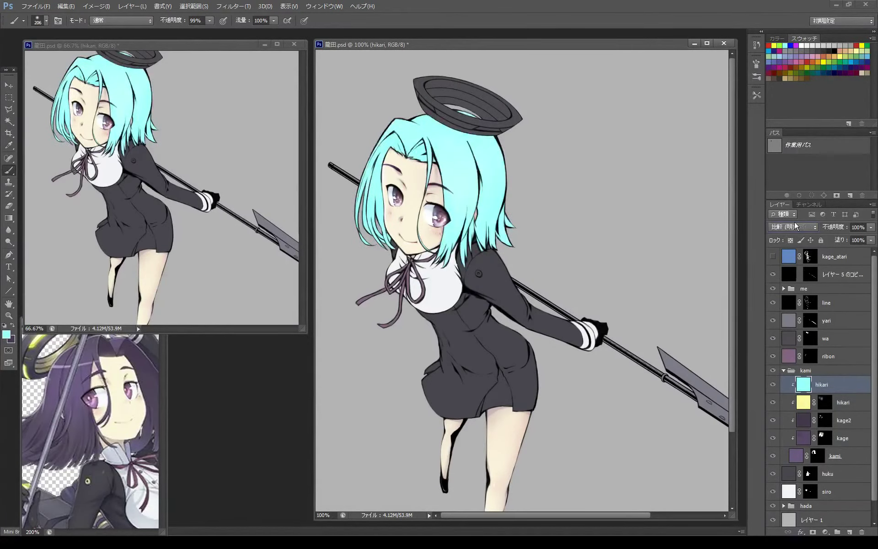
pyautogui.hotkey('shift', 'alt', 'o')
pyautogui.keyDown('alt'); pyautogui.click(812, 532); pyautogui.keyUp('alt')
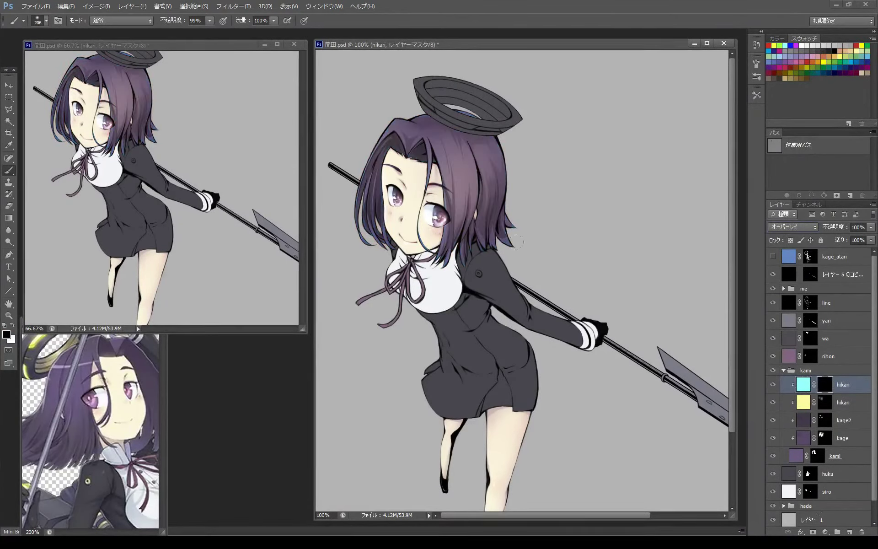
pyautogui.press('d')
pyautogui.press('0')
pyautogui.moveTo(555, 200); pyautogui.dragTo(589, 201)
# Create a white 'light' layer clipped to the hair at 50% opacity with a hiding mask
pyautogui.press('x')
pyautogui.hotkey('ctrl', 'shift', 'alt', 'n')
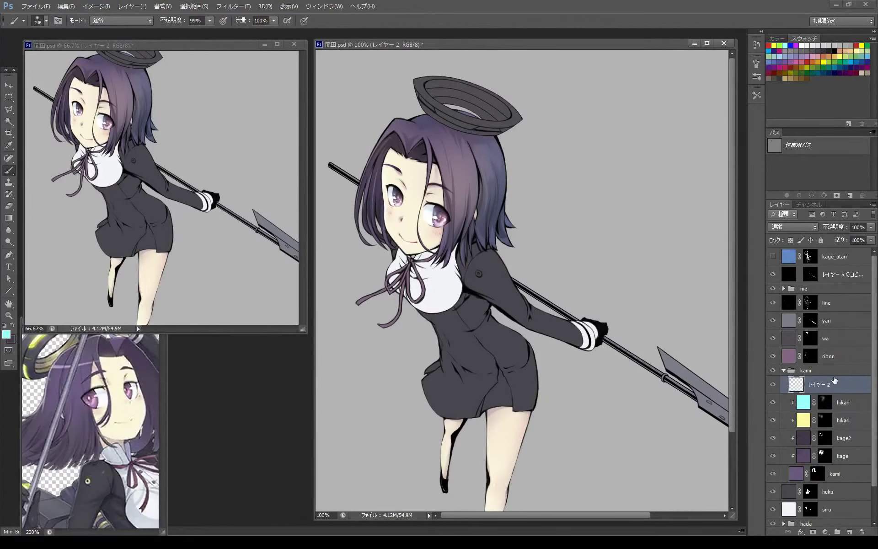
pyautogui.doubleClick(844, 392)
pyautogui.write('light')
pyautogui.press('Return')
pyautogui.hotkey('ctrl', 'alt', 'g')
pyautogui.press('x')
pyautogui.hotkey('alt', 'BackSpace')
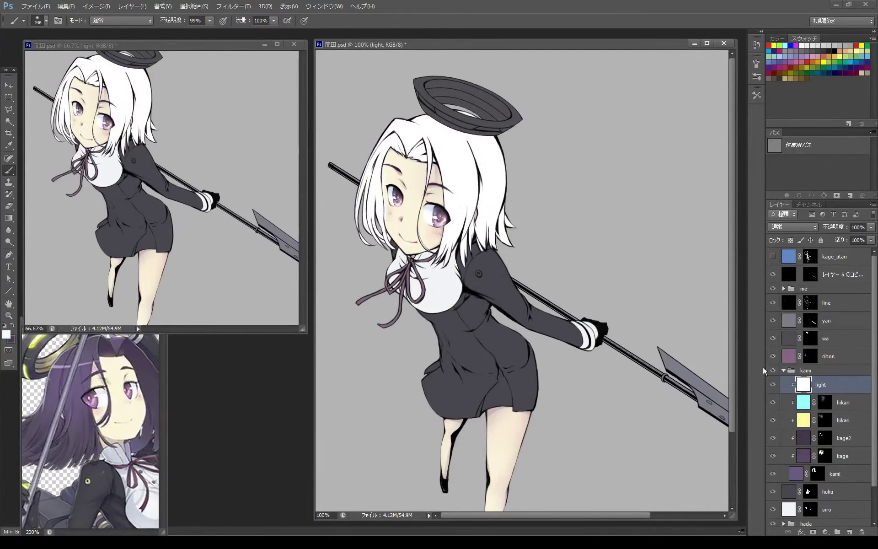
pyautogui.press('5')
pyautogui.keyDown('alt'); pyautogui.click(812, 532); pyautogui.keyUp('alt')
# Stroke a curved pen path as a thin light line across the hair crown
pyautogui.rightClick(558, 212)
pyautogui.press('Return')
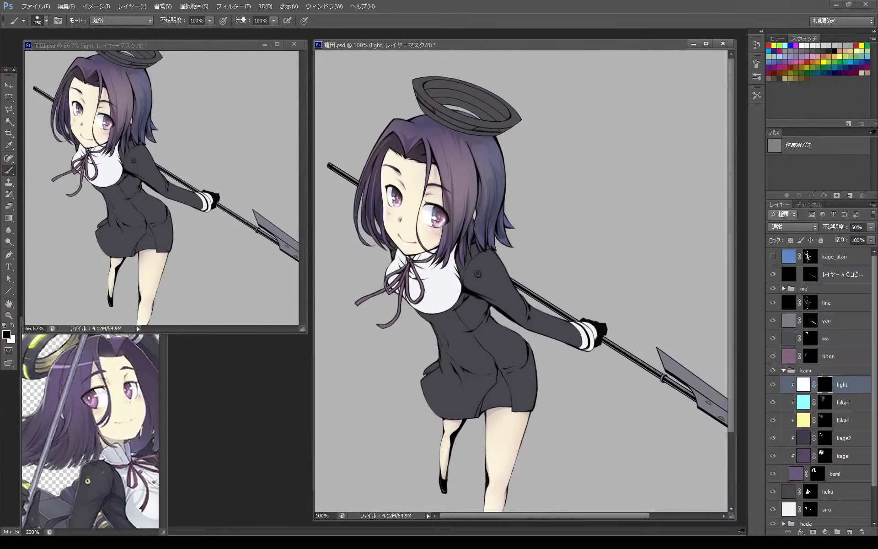
pyautogui.press('p')
pyautogui.hotkey('ctrl', '+')
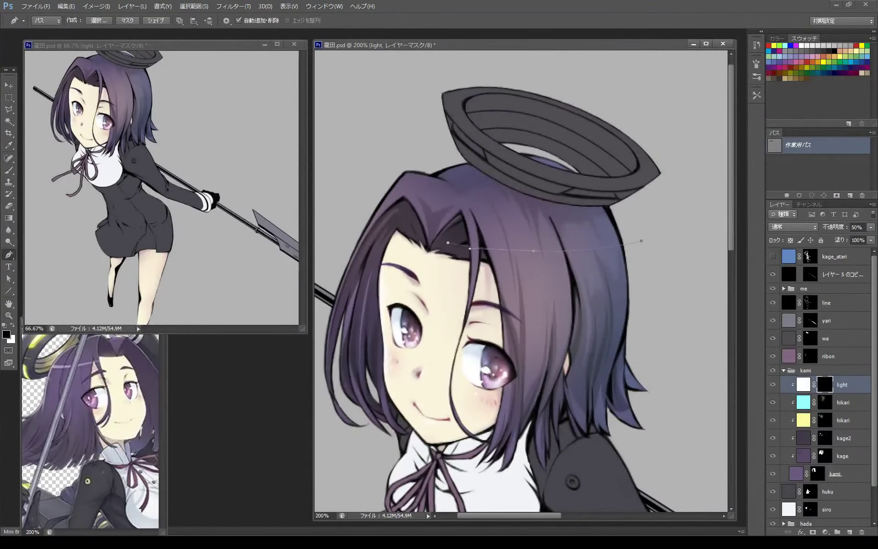
pyautogui.press('a')
pyautogui.moveTo(534, 250); pyautogui.dragTo(543, 258)
pyautogui.press('x')
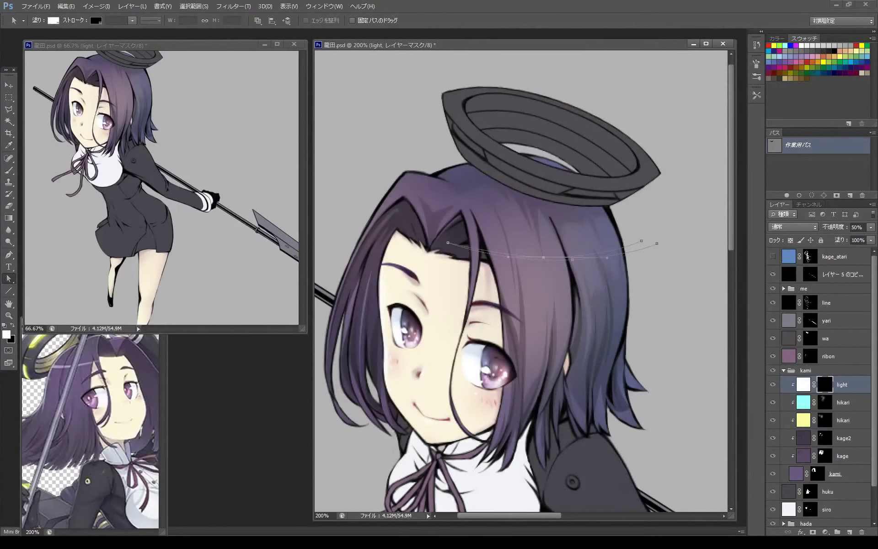
pyautogui.press('Return')
pyautogui.press('b')
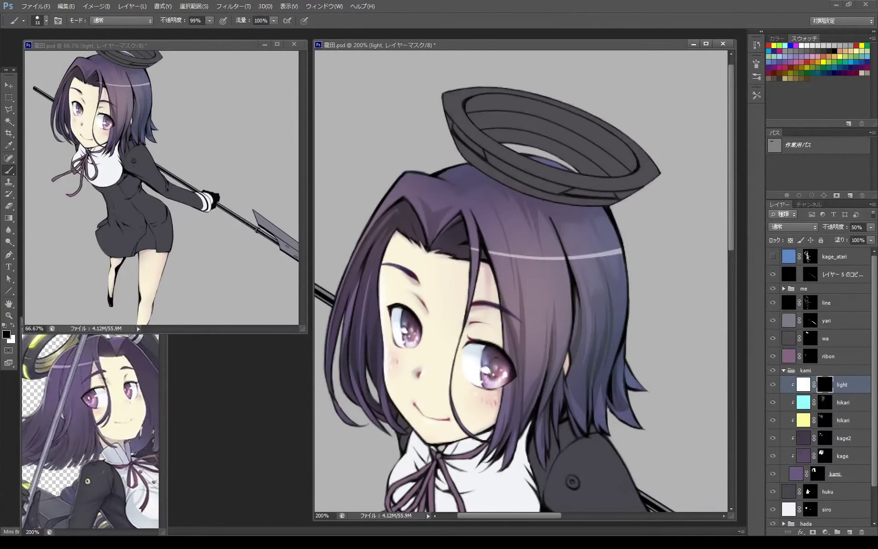
# Paint a thin white highlight along the hair's right edge with a smaller brush
pyautogui.press('x')
pyautogui.hotkey('ctrl', '+')
pyautogui.press('[')
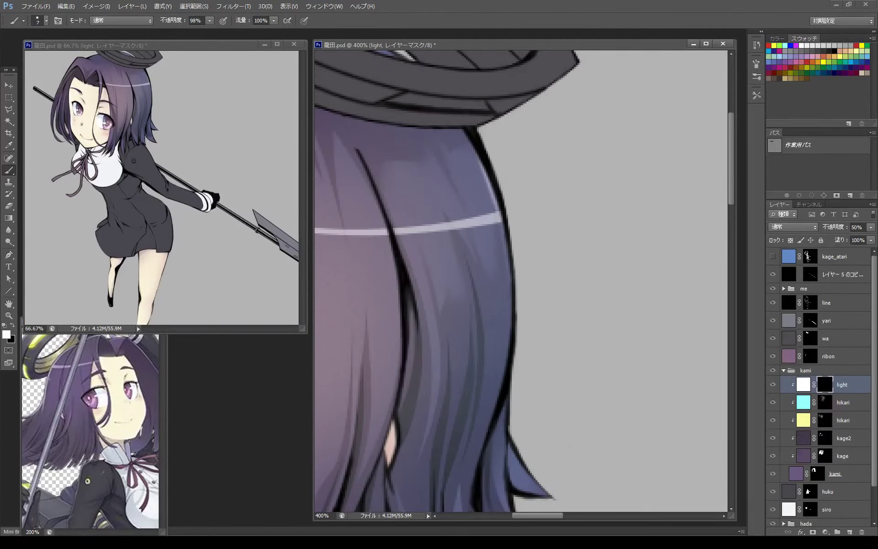
pyautogui.moveTo(499, 224); pyautogui.dragTo(509, 338)
# Stroke a path along the hair edge and paint a rim highlight on the hair tips
pyautogui.press('p')
pyautogui.click(539, 255)
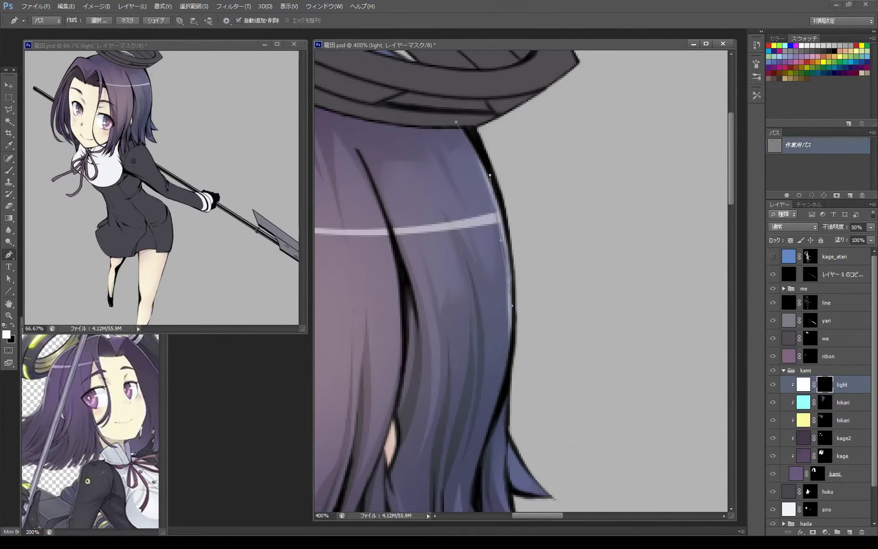
pyautogui.click(486, 441)
pyautogui.scroll(-7, 521, 283)
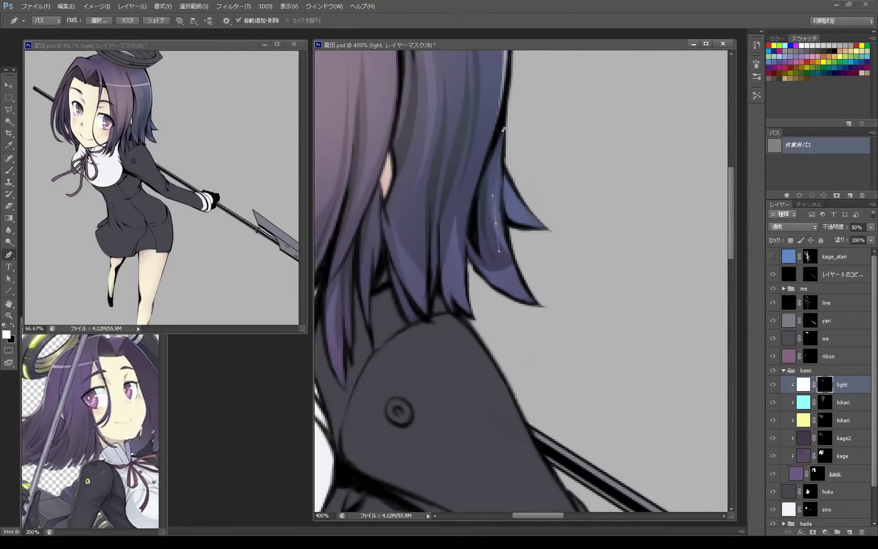
pyautogui.press('a')
pyautogui.press('Return')
pyautogui.scroll(5, 521, 274)
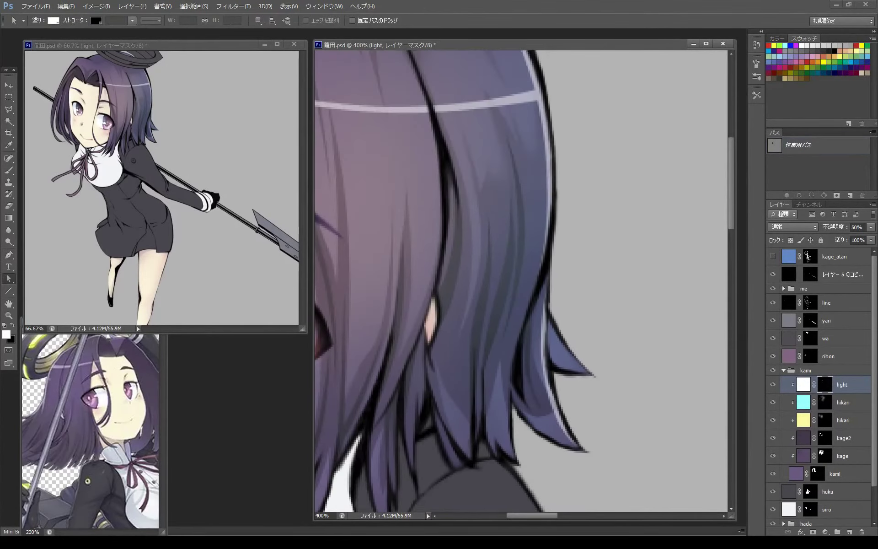
pyautogui.press('b')
pyautogui.moveTo(538, 252); pyautogui.dragTo(551, 277)
# Pan around the hair to find the next areas to highlight
pyautogui.scroll(2, 551, 276)
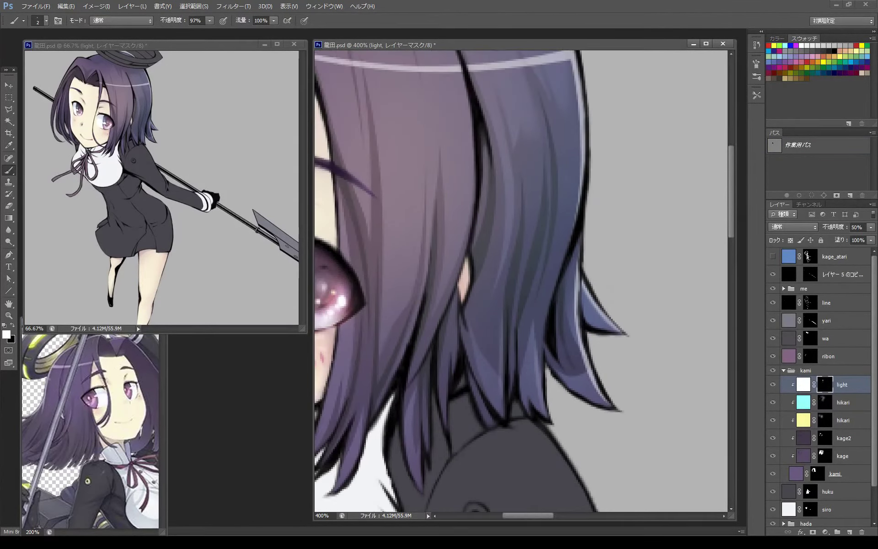
pyautogui.scroll(2, 551, 276)
pyautogui.scroll(2, 551, 277)
pyautogui.press('p')
pyautogui.scroll(-1, 521, 279)
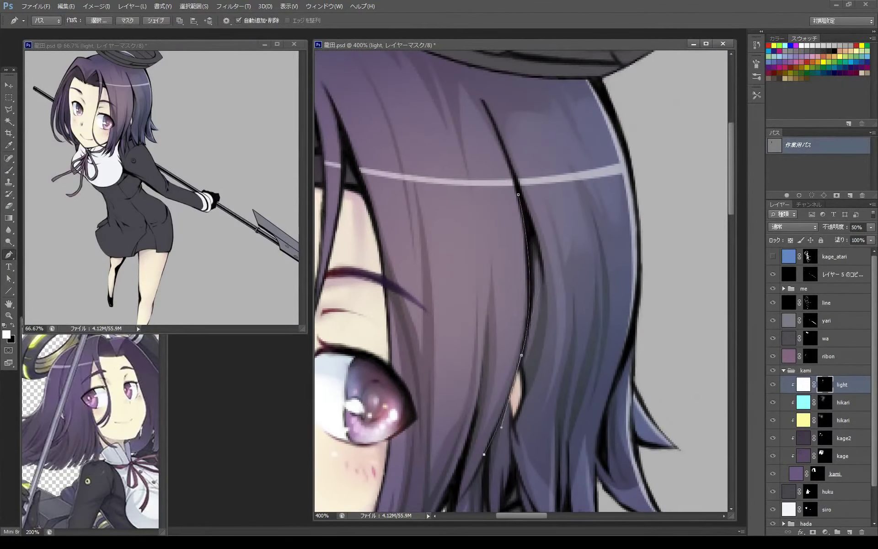
pyautogui.scroll(-2, 521, 279)
pyautogui.press('b')
pyautogui.hscroll(1, 521, 278)
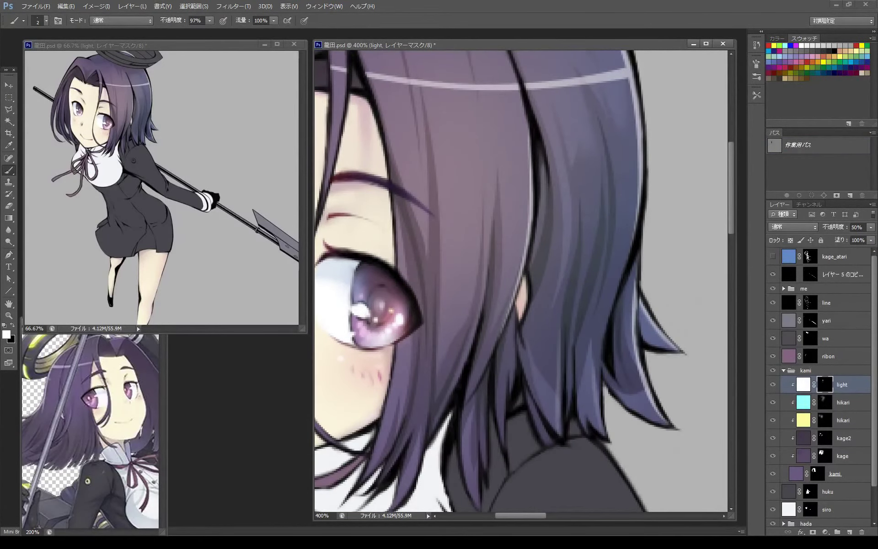
pyautogui.scroll(3, 522, 283)
pyautogui.scroll(-3, 521, 284)
pyautogui.hscroll(-1, 522, 284)
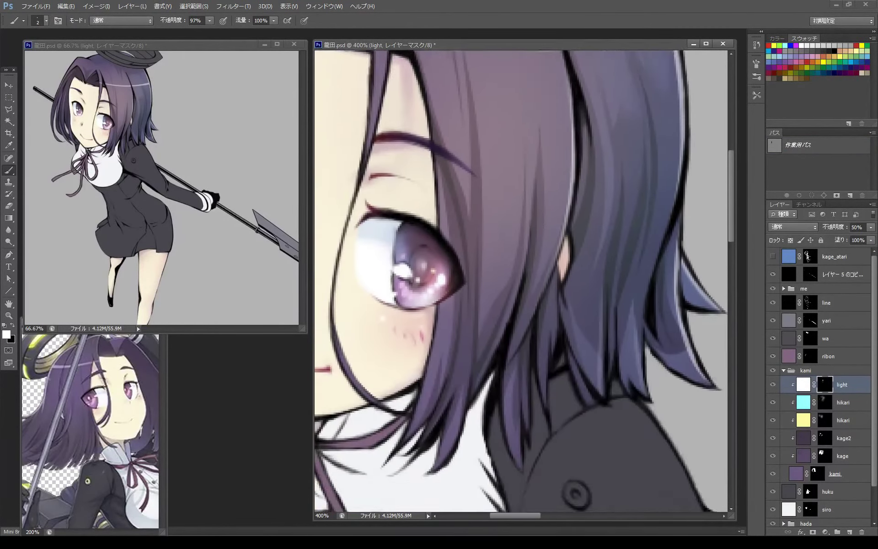
pyautogui.scroll(3, 521, 284)
pyautogui.scroll(2, 521, 284)
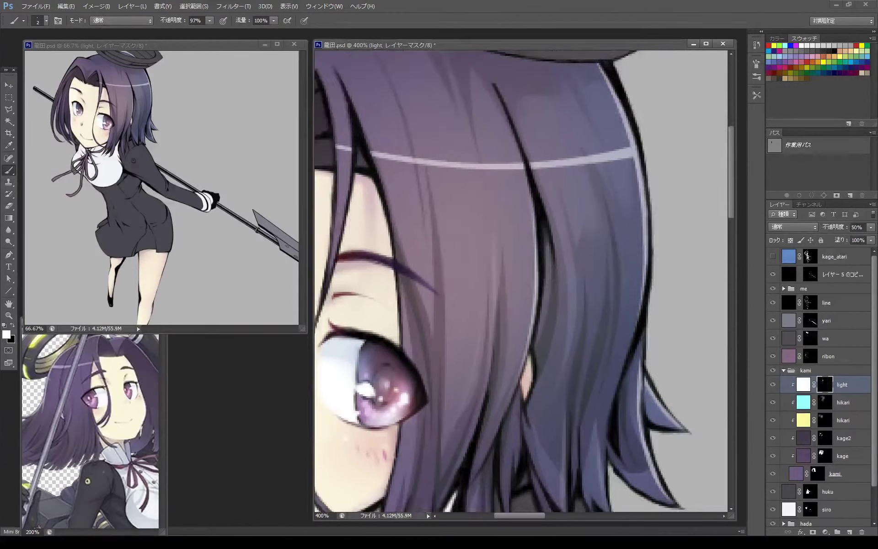
# Shrink the brush to a fine white tip and bring the hairline and upper hair into view
pyautogui.rightClick(554, 231)
pyautogui.press('x')
pyautogui.rightClick(554, 230)
pyautogui.scroll(-2, 554, 231)
pyautogui.hscroll(-2, 554, 231)
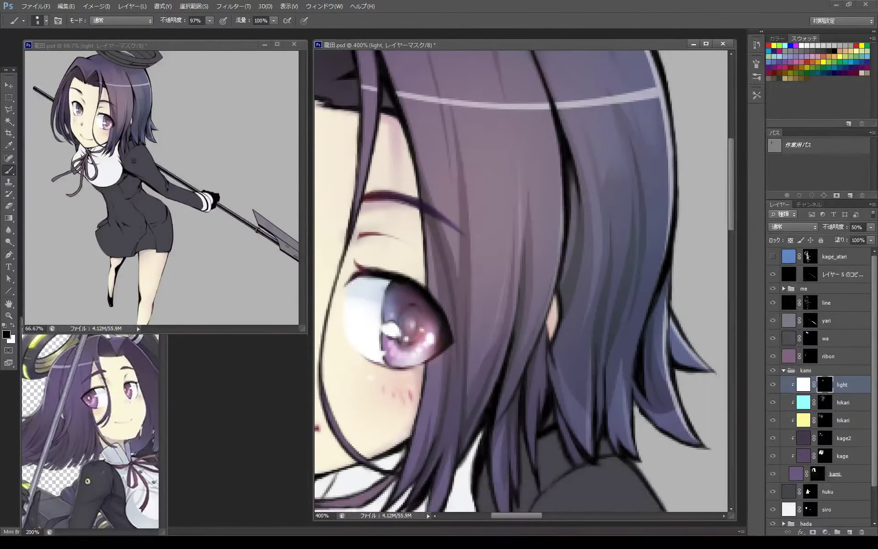
pyautogui.rightClick(554, 230)
pyautogui.click(589, 263)
pyautogui.press('x')
pyautogui.press('[')
pyautogui.scroll(4, 524, 284)
pyautogui.moveTo(523, 284); pyautogui.dragTo(459, 238)
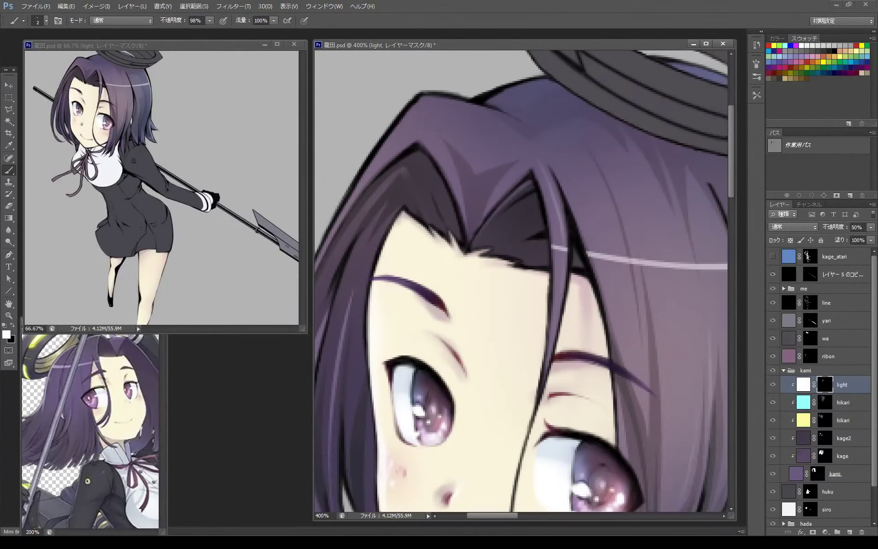
pyautogui.scroll(2, 524, 284)
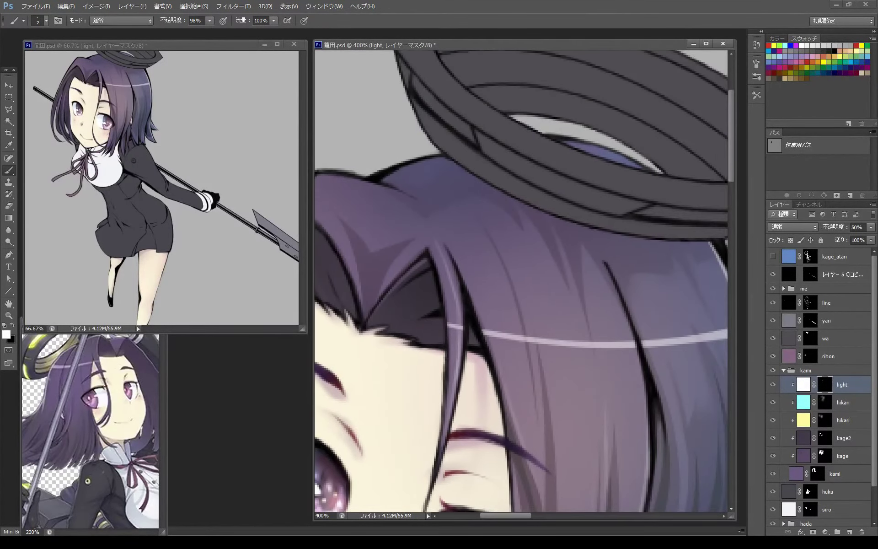
pyautogui.scroll(-4, 523, 284)
pyautogui.moveTo(594, 411); pyautogui.dragTo(425, 256)
# Open Liquify, dismiss the graphics processor notice, and pan across the hair
pyautogui.hotkey('ctrl', 'shift', 'x')
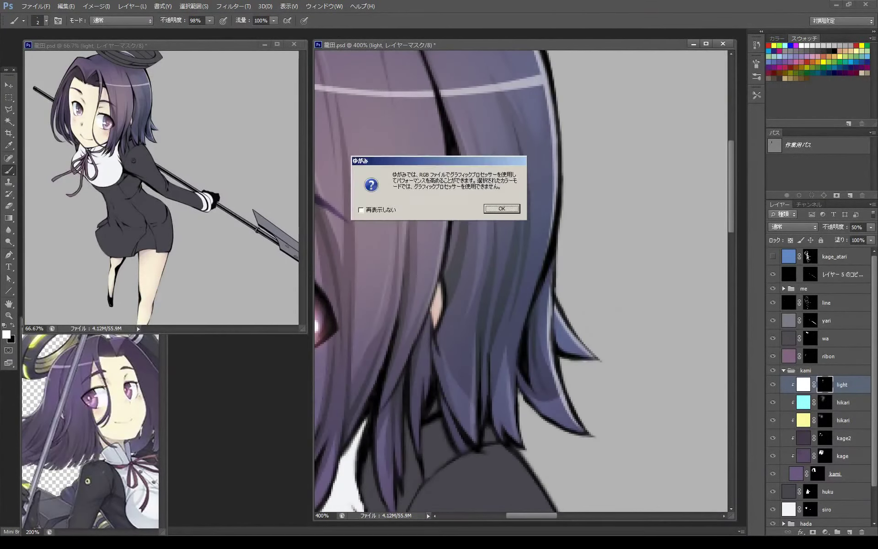
pyautogui.press('Return')
pyautogui.scroll(7, 521, 279)
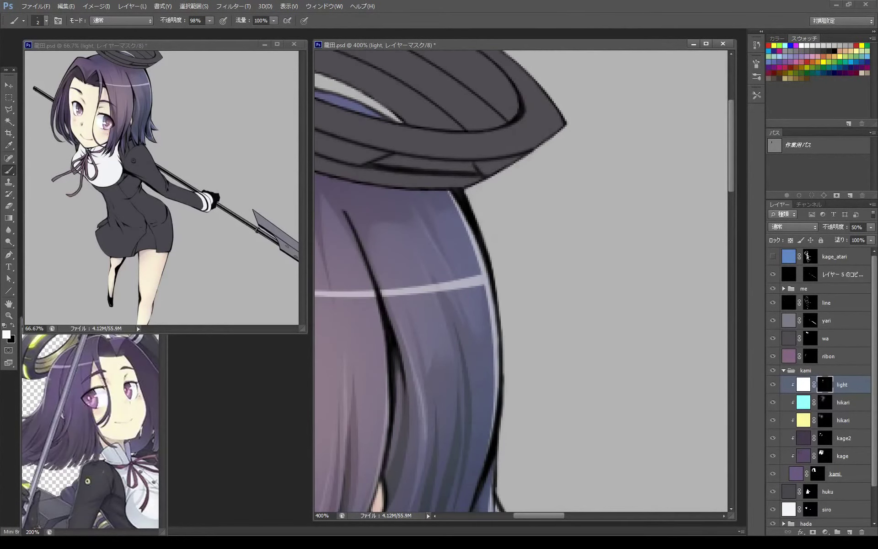
pyautogui.hscroll(-3, 521, 283)
pyautogui.hscroll(-1, 524, 283)
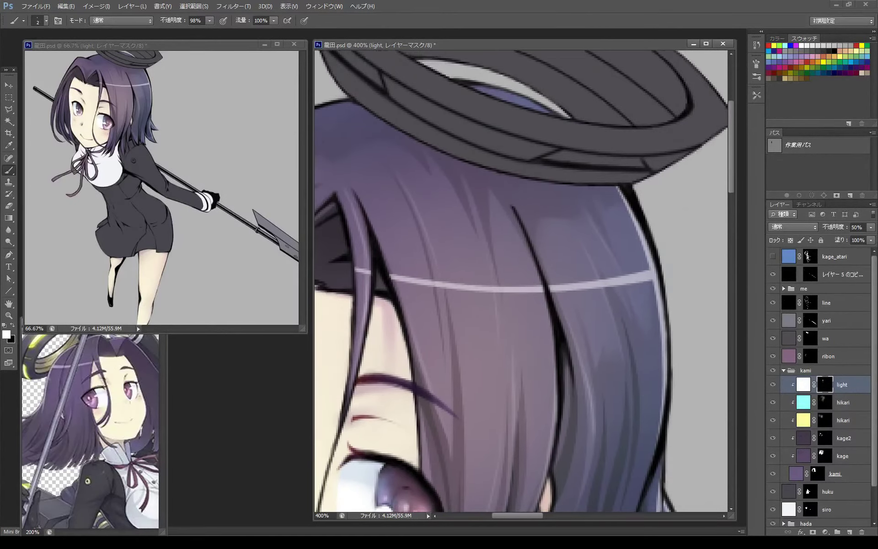
pyautogui.hscroll(-3, 524, 283)
pyautogui.scroll(-1, 524, 284)
pyautogui.hscroll(-2, 521, 284)
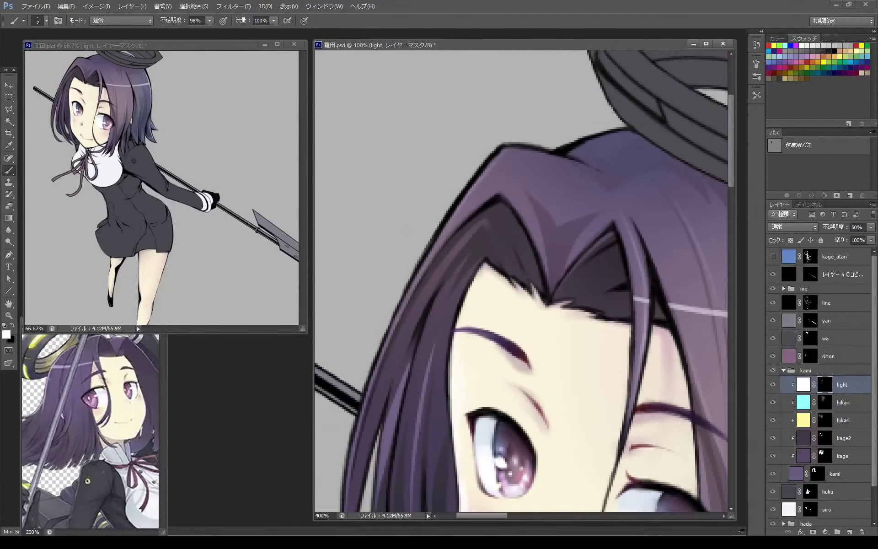
pyautogui.scroll(2, 521, 283)
pyautogui.hscroll(-1, 503, 217)
# Paint a broad light highlight along the hair's top edge with a larger brush
pyautogui.press(']')
pyautogui.press(']')
pyautogui.press(']')
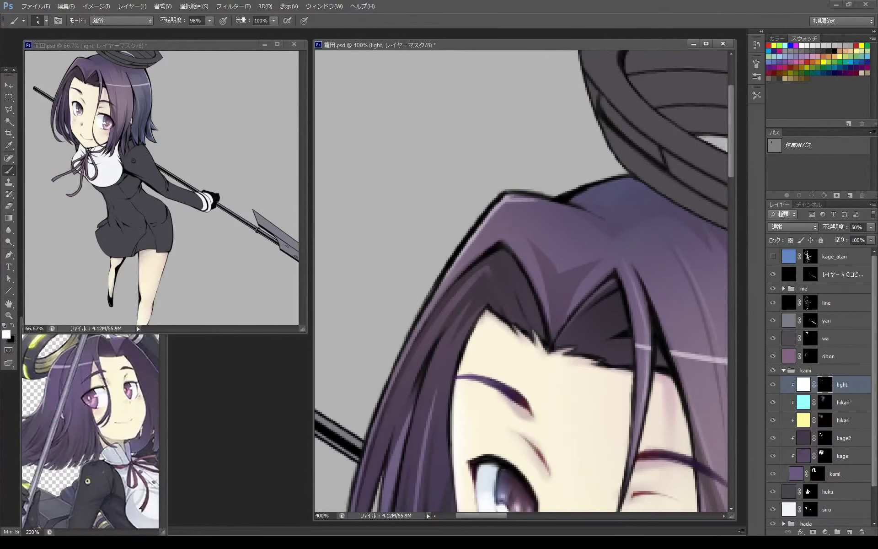
pyautogui.press('x')
pyautogui.press('x')
pyautogui.moveTo(571, 200); pyautogui.dragTo(624, 180)
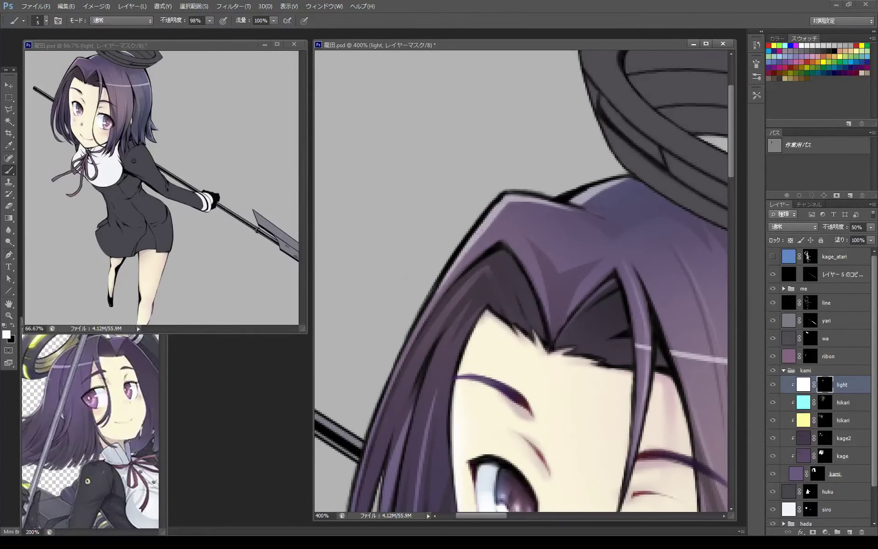
pyautogui.scroll(-4, 524, 284)
pyautogui.hscroll(-2, 524, 284)
# Paint a thin highlight down a strand beside the eye with a fine brush at 90% opacity
pyautogui.press('[')
pyautogui.press('[')
pyautogui.press('[')
pyautogui.press('9')
pyautogui.press('9')
pyautogui.scroll(-3, 489, 283)
pyautogui.hscroll(1, 489, 284)
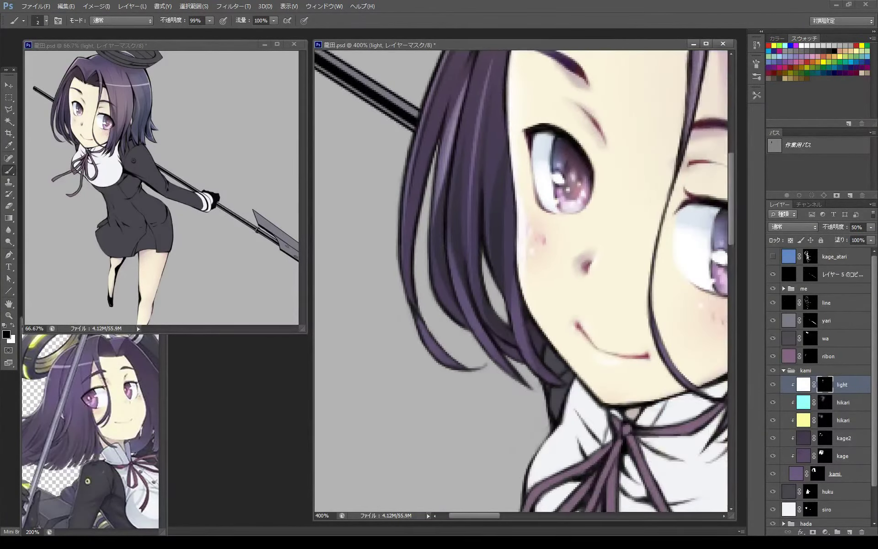
pyautogui.scroll(1, 525, 340)
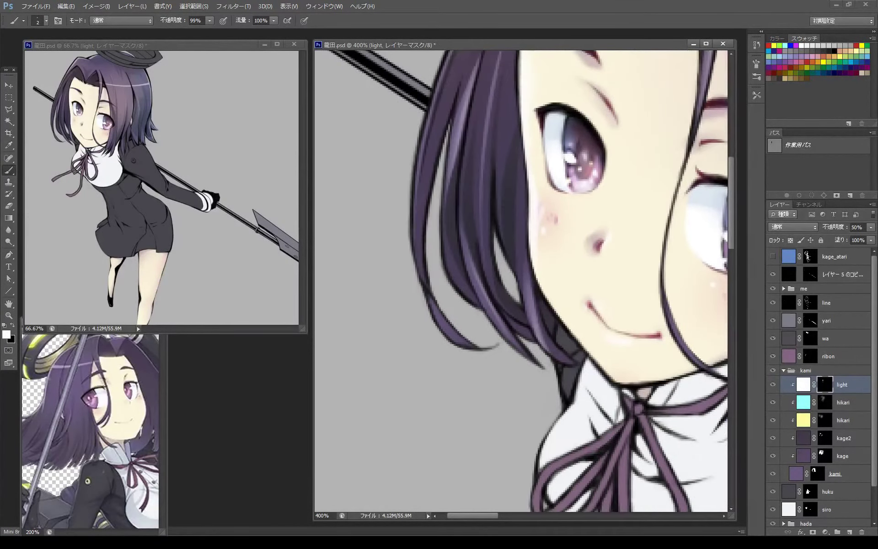
pyautogui.scroll(2, 457, 336)
pyautogui.scroll(1, 524, 281)
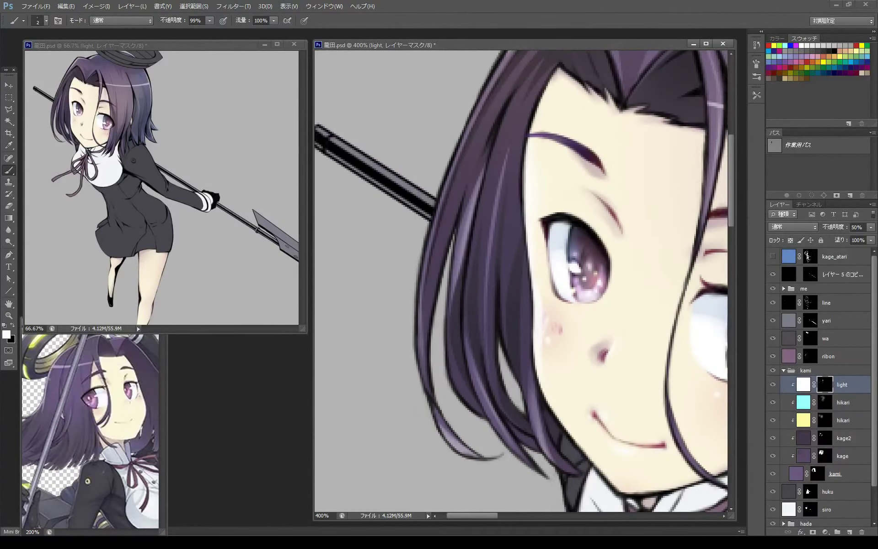
pyautogui.scroll(-5, 524, 281)
pyautogui.hscroll(3, 523, 281)
pyautogui.moveTo(545, 190); pyautogui.dragTo(535, 258)
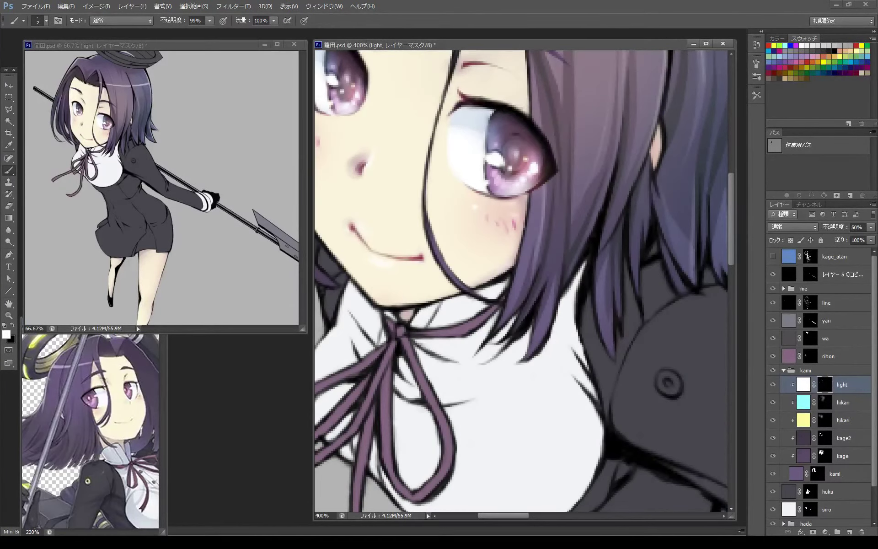
# Add a faint stroke alongside that hair strand
pyautogui.scroll(3, 524, 281)
pyautogui.hscroll(-3, 524, 282)
pyautogui.press('x')
pyautogui.press('x')
pyautogui.moveTo(553, 190); pyautogui.dragTo(550, 280)
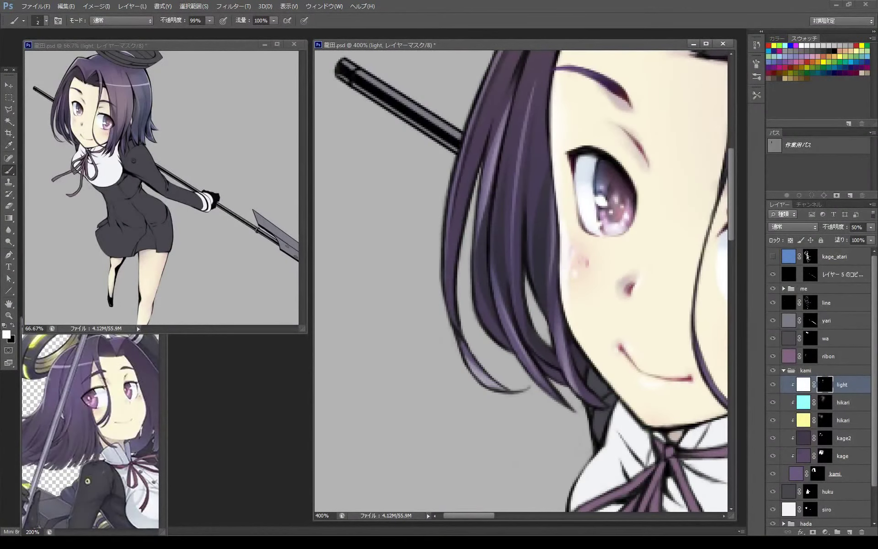
pyautogui.press('x')
pyautogui.scroll(3, 524, 281)
# Paint two white highlight strokes down the hair's left edge
pyautogui.press('x')
pyautogui.press('x')
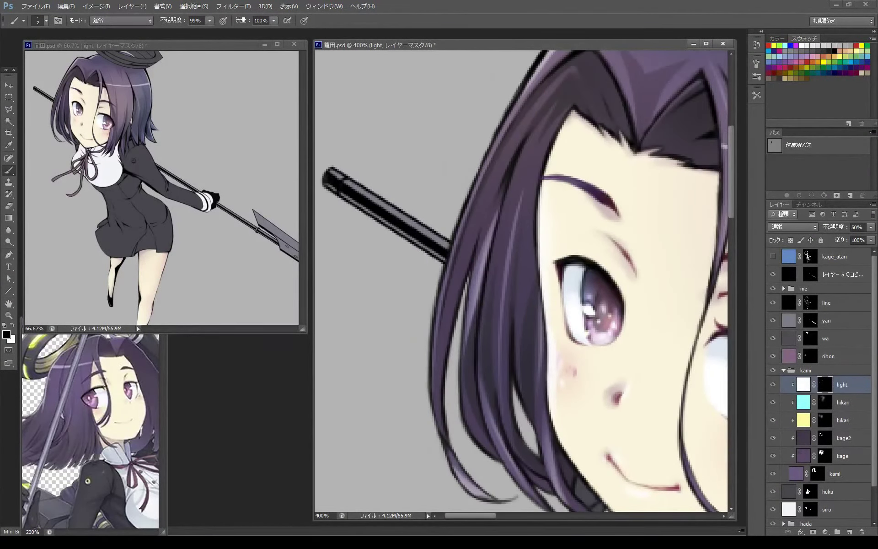
pyautogui.scroll(2, 524, 281)
pyautogui.hscroll(1, 524, 281)
pyautogui.press('x')
pyautogui.moveTo(501, 175)
pyautogui.mouseDown()
pyautogui.moveTo(453, 268)
pyautogui.moveTo(411, 407)
pyautogui.mouseUp()
pyautogui.moveTo(485, 209); pyautogui.dragTo(436, 317)
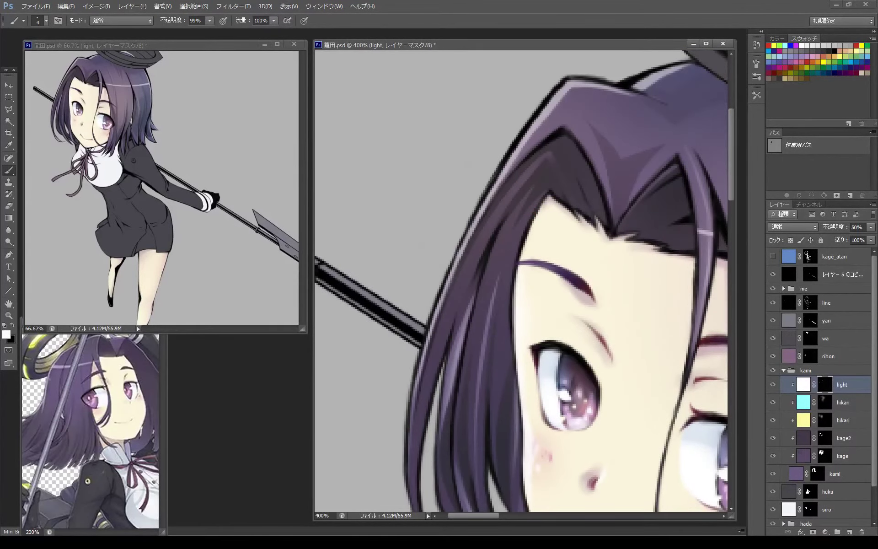
pyautogui.scroll(-2, 524, 281)
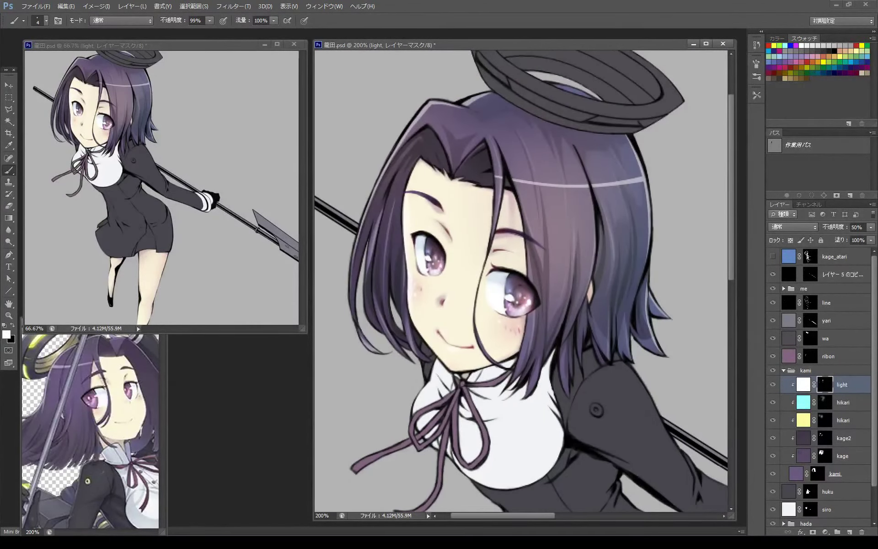
# Add a layer named 'iro' in the kami hair group, fill it green and set it to Screen
pyautogui.click(823, 370)
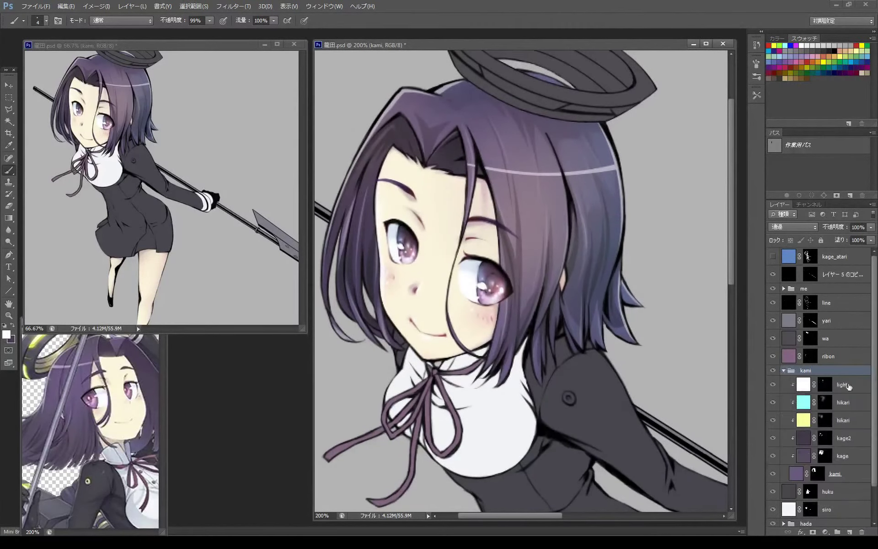
pyautogui.hotkey('ctrl', 'shift', 'alt', 'n')
pyautogui.doubleClick(818, 385)
pyautogui.write('iro')
pyautogui.press('Return')
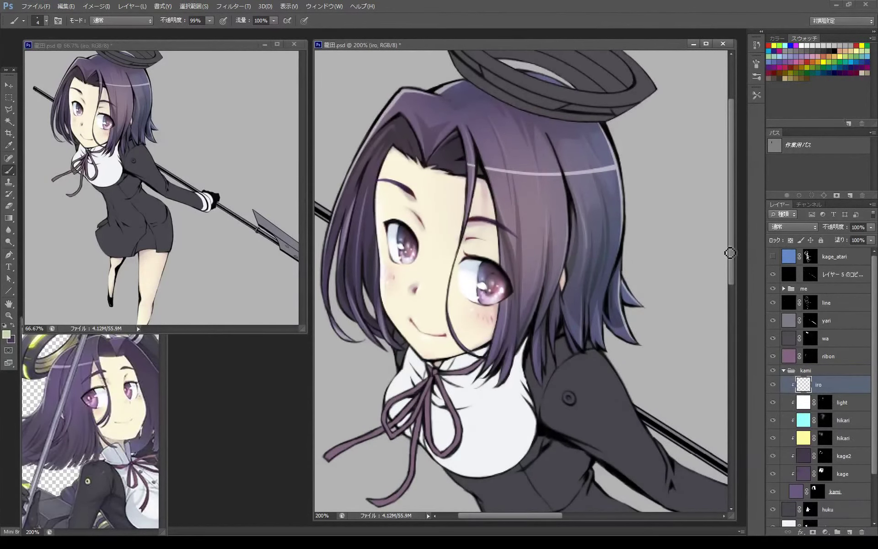
pyautogui.hotkey('alt', 'BackSpace')
pyautogui.hotkey('shift', 'alt', 'm')
pyautogui.hotkey('shift', 'alt', 's')
# Hide the green tint with an inverted mask, then reveal it on the hair near the eye and cheek
pyautogui.click(813, 532)
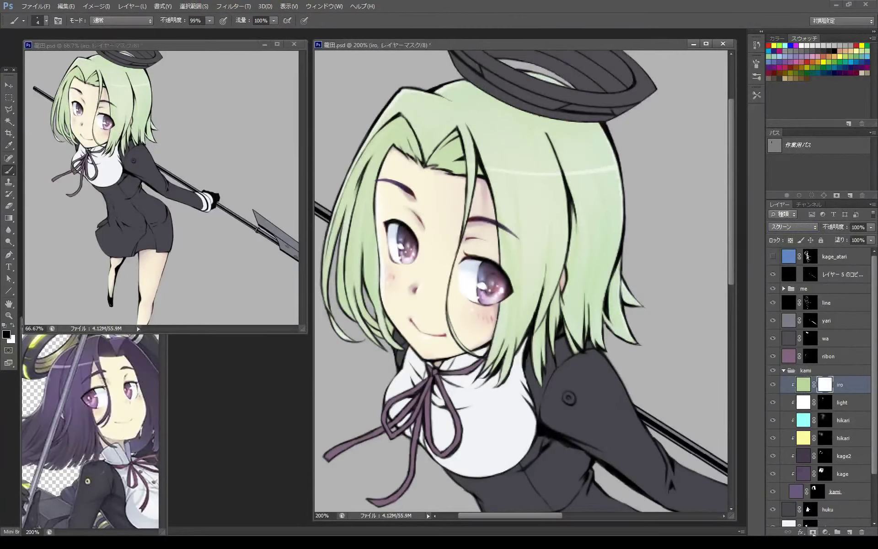
pyautogui.hotkey('ctrl', 'i')
pyautogui.rightClick(555, 231)
pyautogui.doubleClick(619, 295)
pyautogui.press('x')
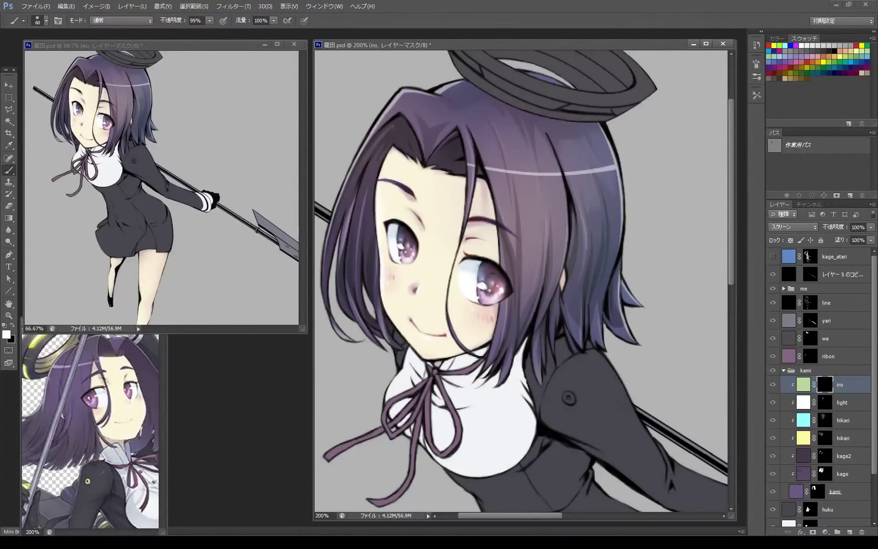
pyautogui.moveTo(492, 371); pyautogui.dragTo(491, 340)
pyautogui.moveTo(631, 332)
pyautogui.mouseDown()
pyautogui.moveTo(599, 340)
pyautogui.moveTo(542, 336)
pyautogui.mouseUp()
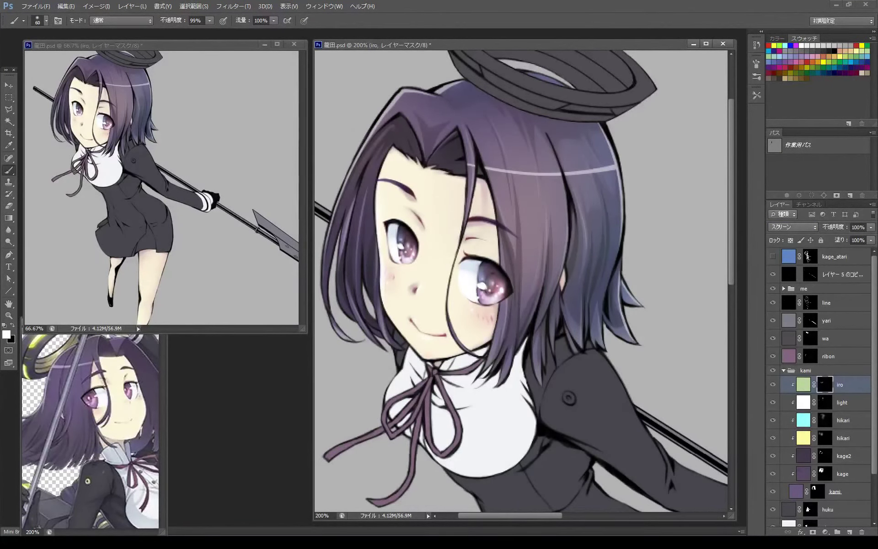
# Brighten the hair highlights near the eye and forehead on the iro mask
pyautogui.moveTo(517, 174)
pyautogui.mouseDown()
pyautogui.moveTo(558, 186)
pyautogui.moveTo(569, 202)
pyautogui.moveTo(560, 247)
pyautogui.mouseUp()
pyautogui.moveTo(595, 188); pyautogui.dragTo(576, 212)
pyautogui.moveTo(492, 146); pyautogui.dragTo(517, 190)
pyautogui.press('x')
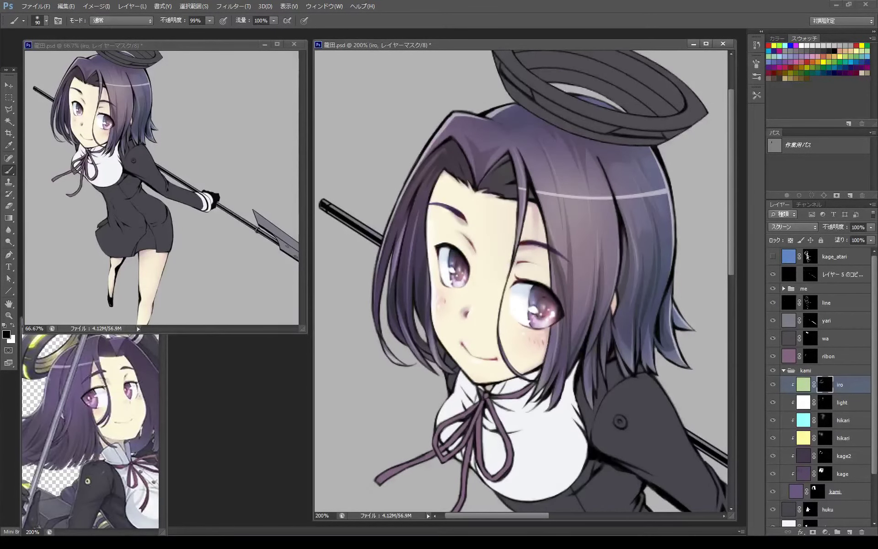
pyautogui.press('x')
pyautogui.press('x')
pyautogui.press('x')
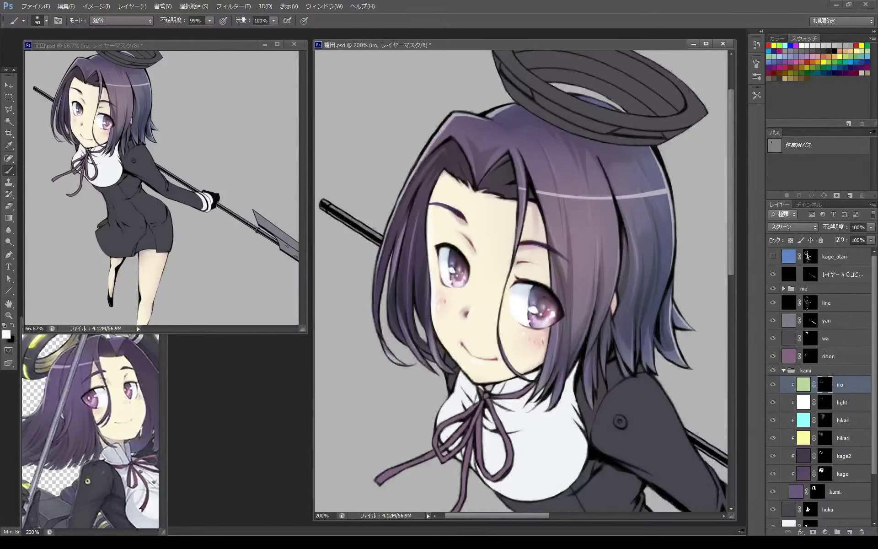
pyautogui.hotkey('ctrl', '-')
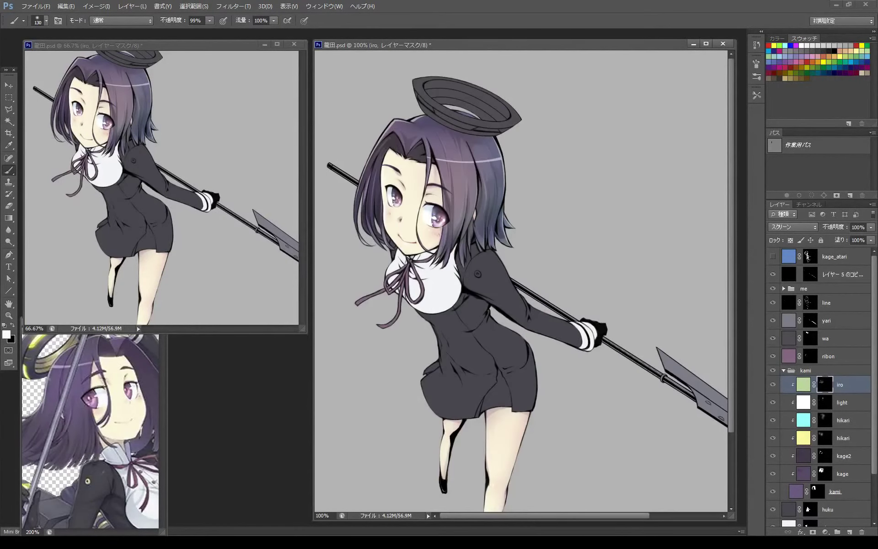
# Collapse the kami group, bring the reference halo into view and save the document
pyautogui.click(809, 365)
pyautogui.scroll(2, 636, 224)
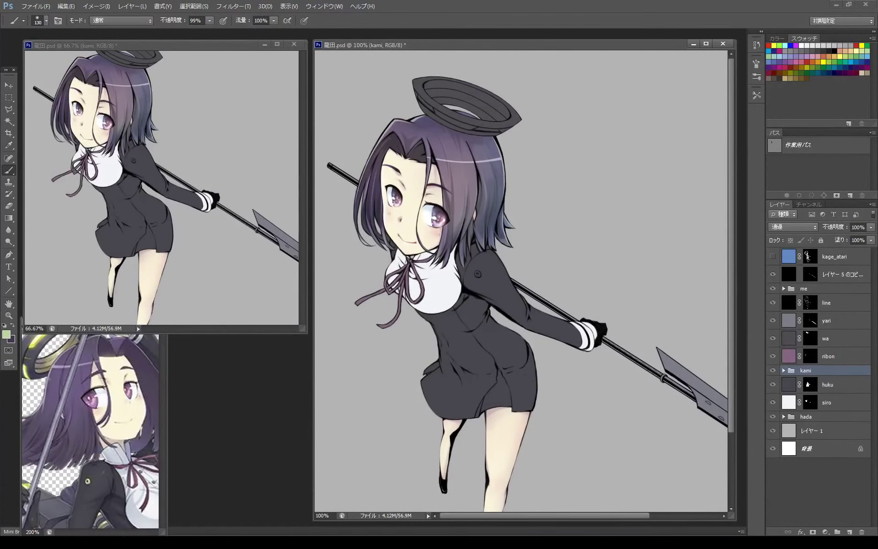
pyautogui.moveTo(91, 393); pyautogui.dragTo(137, 441)
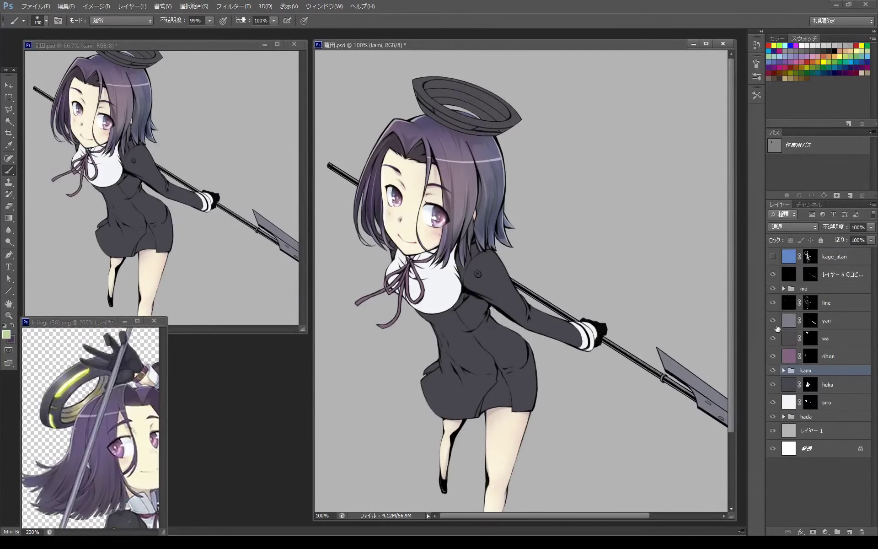
pyautogui.hotkey('ctrl', 's')
# Put the wa halo layer in its own group and add a filled, hidden layer above it
pyautogui.click(781, 337)
pyautogui.hotkey('ctrl', 'g')
pyautogui.hotkey('ctrl', 'shift', 'alt', 'n')
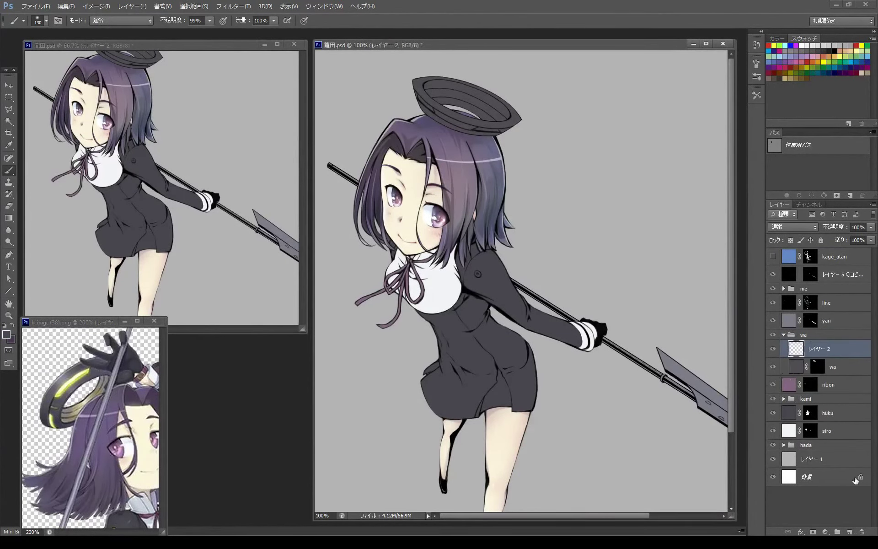
pyautogui.hotkey('alt', 'BackSpace')
pyautogui.click(772, 349)
# Rename the new layer 'kage', show it and darken its colour with Hue/Saturation
pyautogui.doubleClick(818, 348)
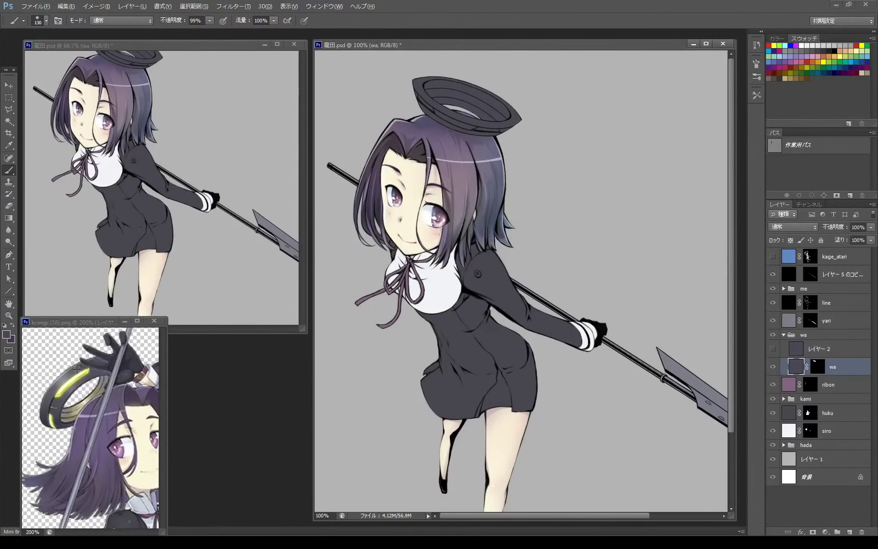
pyautogui.write('kage')
pyautogui.press('Return')
pyautogui.click(772, 349)
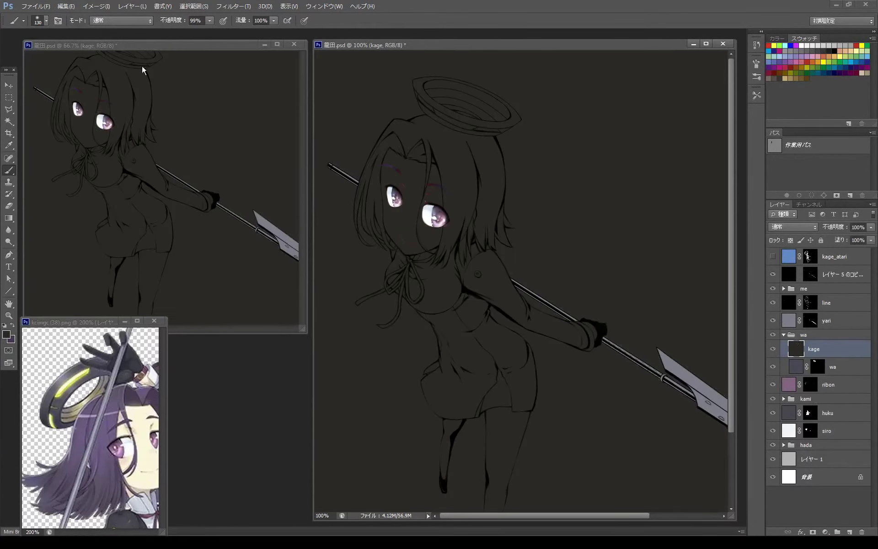
pyautogui.hotkey('ctrl', 'u')
pyautogui.press('Return')
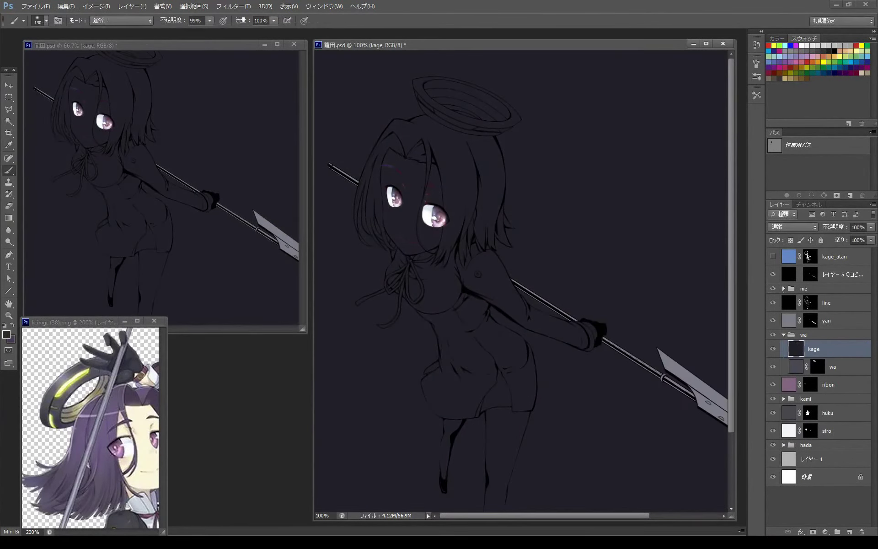
# Mask the kage layer, paint dark shading onto the halo and clip it to wa
pyautogui.keyDown('alt'); pyautogui.click(812, 532); pyautogui.keyUp('alt')
pyautogui.press('x')
pyautogui.moveTo(445, 111); pyautogui.dragTo(475, 117)
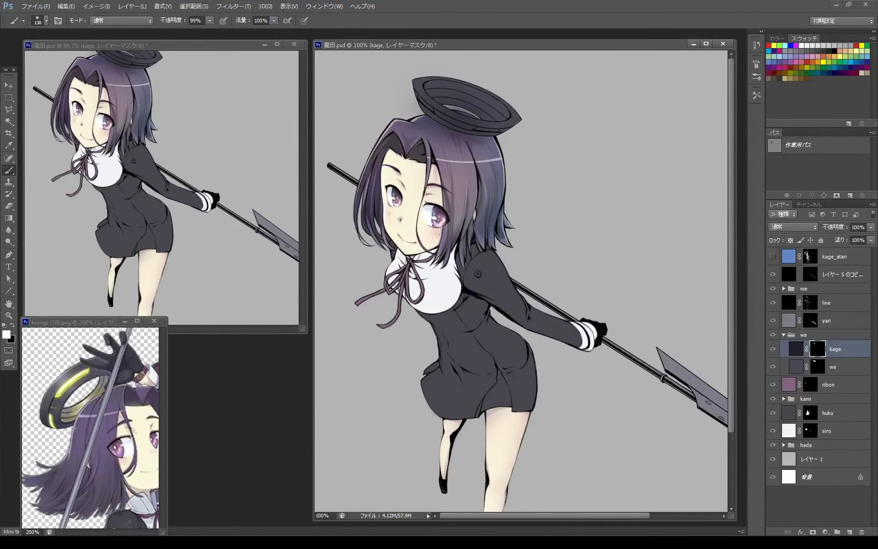
pyautogui.hotkey('ctrl', 'alt', 'g')
# Add a yellow ki layer and fill the first Pen-traced stripe on the halo band yellow
pyautogui.scroll(3, 457, 114)
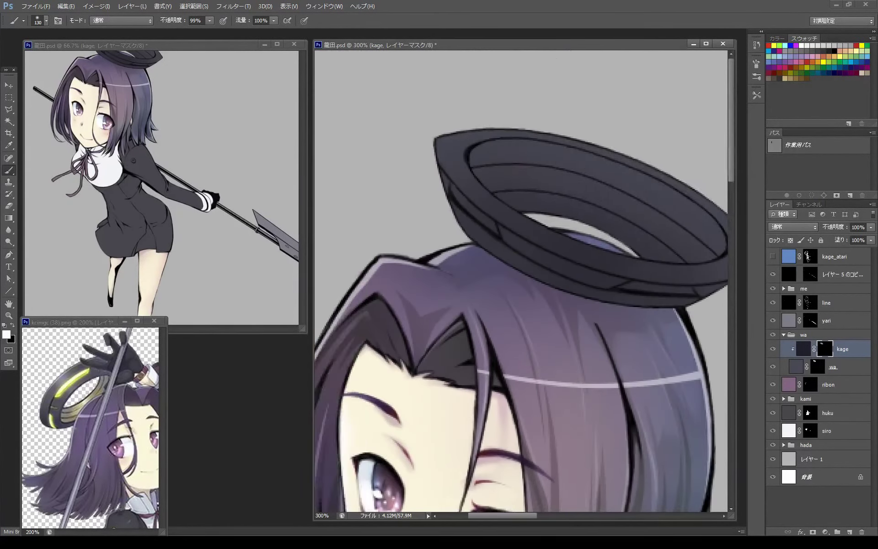
pyautogui.press('F2')
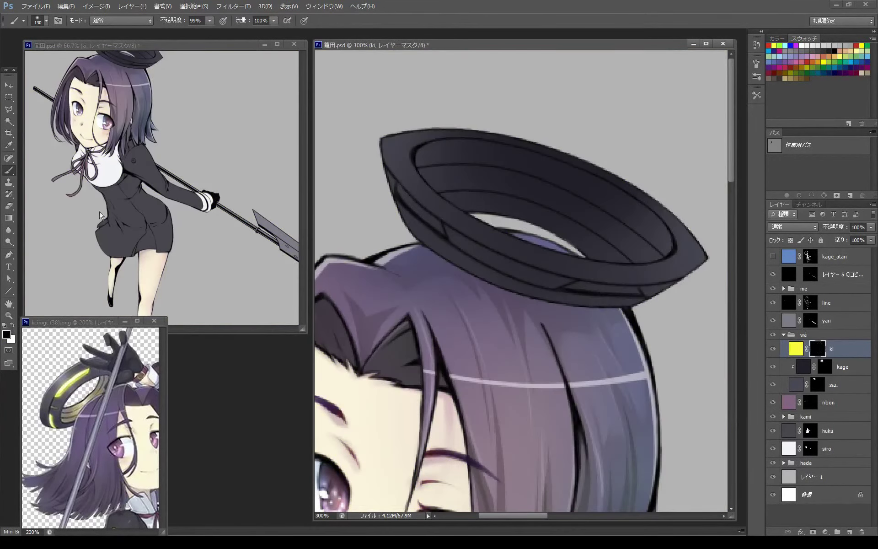
pyautogui.press('p')
pyautogui.hotkey('ctrl', '+')
pyautogui.hotkey('ctrl', '+')
pyautogui.click(398, 190)
pyautogui.moveTo(414, 224); pyautogui.dragTo(420, 233)
pyautogui.moveTo(509, 278)
pyautogui.mouseDown()
pyautogui.moveTo(547, 292)
pyautogui.moveTo(626, 289)
pyautogui.mouseUp()
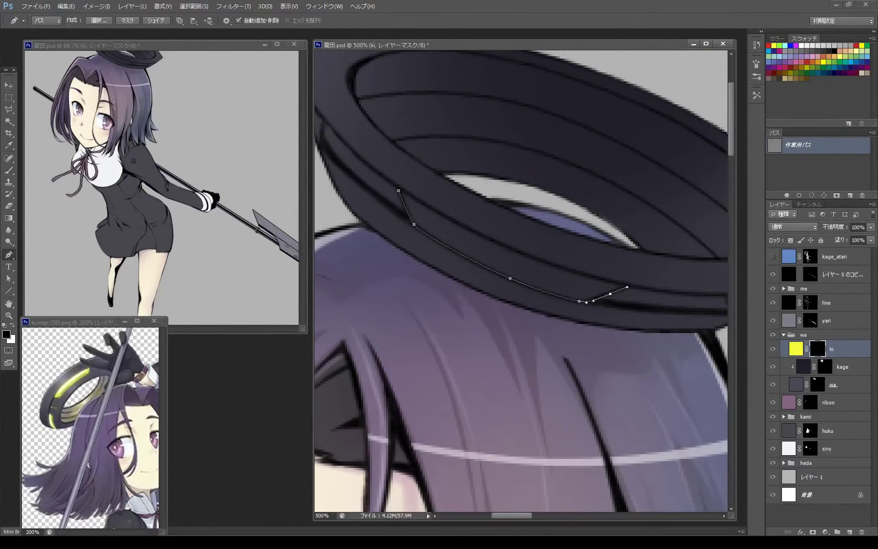
pyautogui.click(628, 258)
pyautogui.click(398, 190)
pyautogui.hotkey('ctrl', 'Return')
pyautogui.press('x')
pyautogui.hotkey('alt', 'BackSpace')
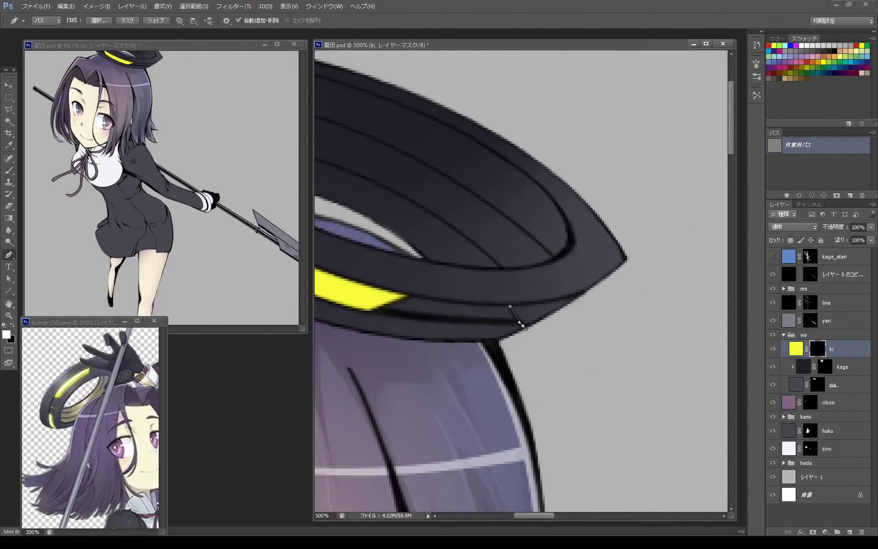
# Trace and fill a second stripe and a small stripe at the ring's left tip
pyautogui.click(581, 294)
pyautogui.click(509, 305)
pyautogui.hotkey('ctrl', 'Return')
pyautogui.hotkey('alt', 'BackSpace')
pyautogui.click(420, 226)
pyautogui.click(420, 255)
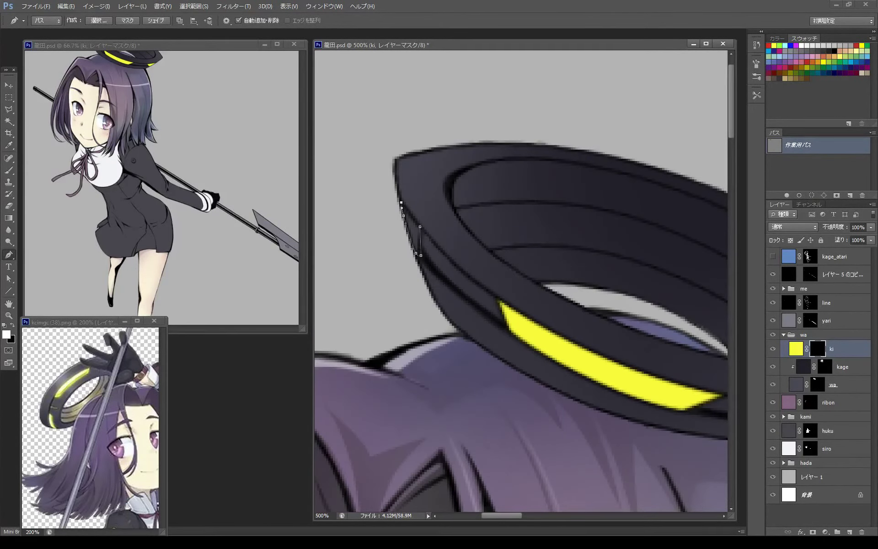
pyautogui.click(401, 202)
pyautogui.hotkey('ctrl', 'Return')
pyautogui.hotkey('alt', 'BackSpace')
# Trace the ring's inner surface with the Pen and fill it solid yellow
pyautogui.moveTo(449, 179); pyautogui.dragTo(371, 216)
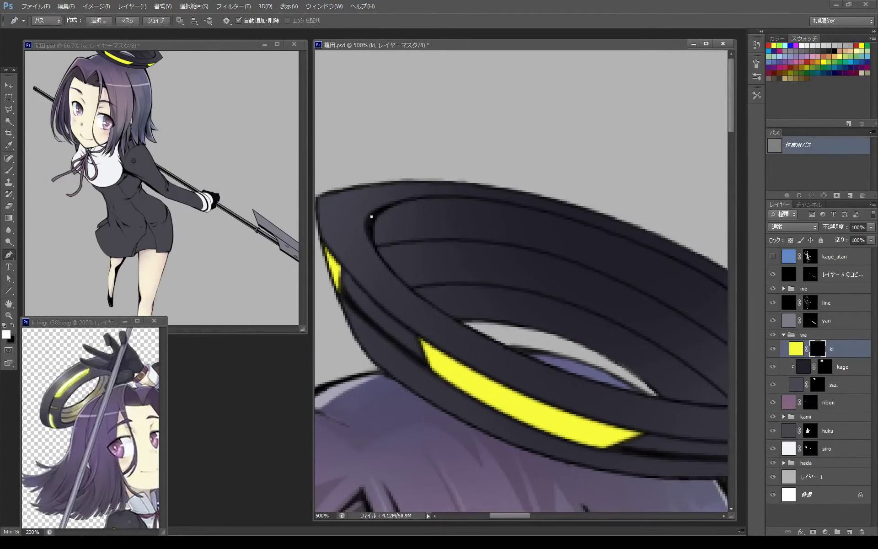
pyautogui.click(414, 290)
pyautogui.click(534, 321)
pyautogui.click(647, 375)
pyautogui.click(671, 401)
pyautogui.moveTo(671, 402); pyautogui.dragTo(502, 379)
pyautogui.moveTo(584, 383); pyautogui.dragTo(611, 380)
pyautogui.click(642, 343)
pyautogui.moveTo(457, 275); pyautogui.dragTo(571, 283)
pyautogui.click(581, 210)
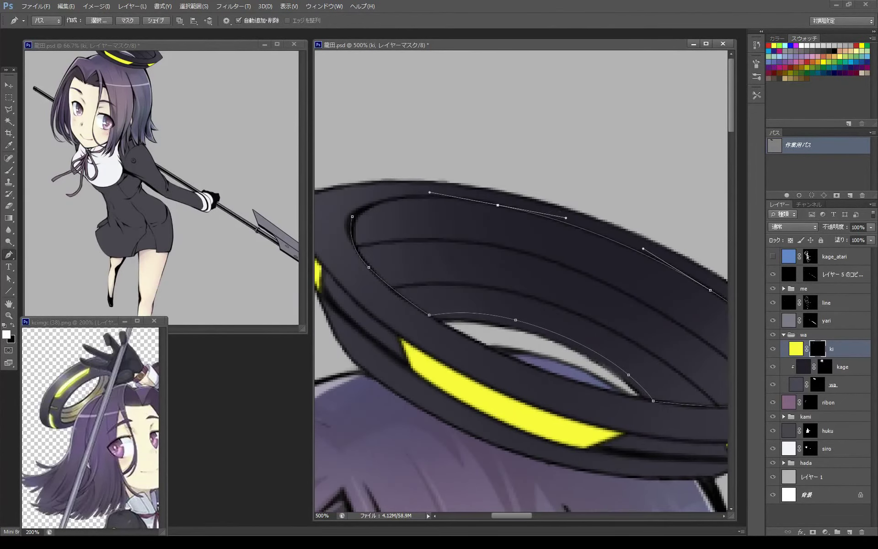
pyautogui.hotkey('ctrl', 'Return')
pyautogui.hotkey('alt', 'BackSpace')
pyautogui.hotkey('ctrl', '2')
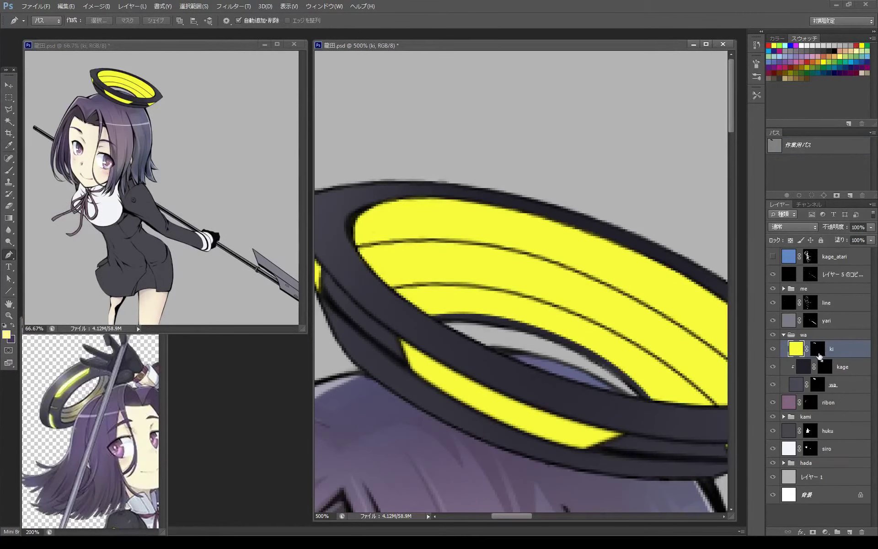
# Create a new pale-yellow layer masked to show only the halo's inner surface
pyautogui.hotkey('ctrl', 'z')
pyautogui.hotkey('ctrl', 'shift', 'alt', 'n')
pyautogui.hotkey('alt', 'BackSpace')
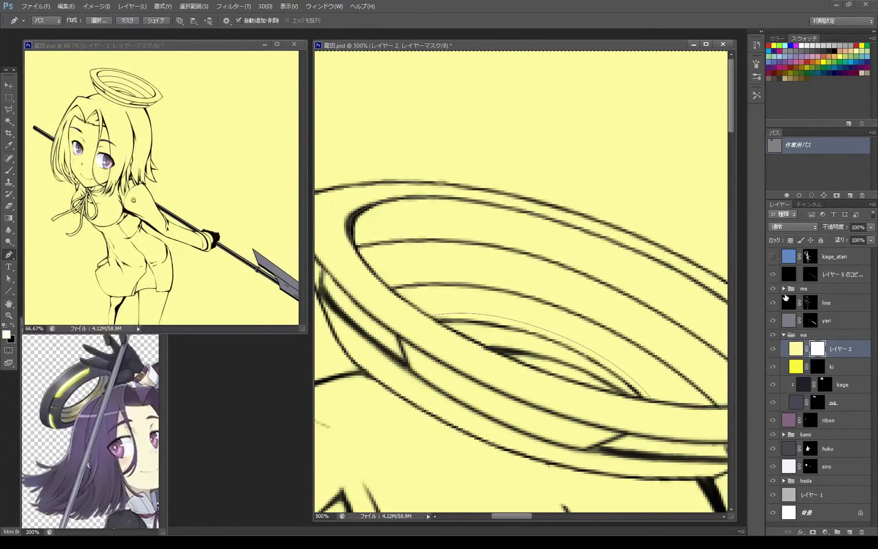
pyautogui.hotkey('ctrl', 'i')
pyautogui.hotkey('ctrl', 'Return')
pyautogui.hotkey('alt', 'BackSpace')
pyautogui.hotkey('ctrl', 'd')
pyautogui.hotkey('ctrl', '2')
# Recolour the inner surface khaki and shade it with soft dark and white highlights
pyautogui.press('b')
pyautogui.keyDown('alt'); pyautogui.click(76, 405); pyautogui.keyUp('alt')
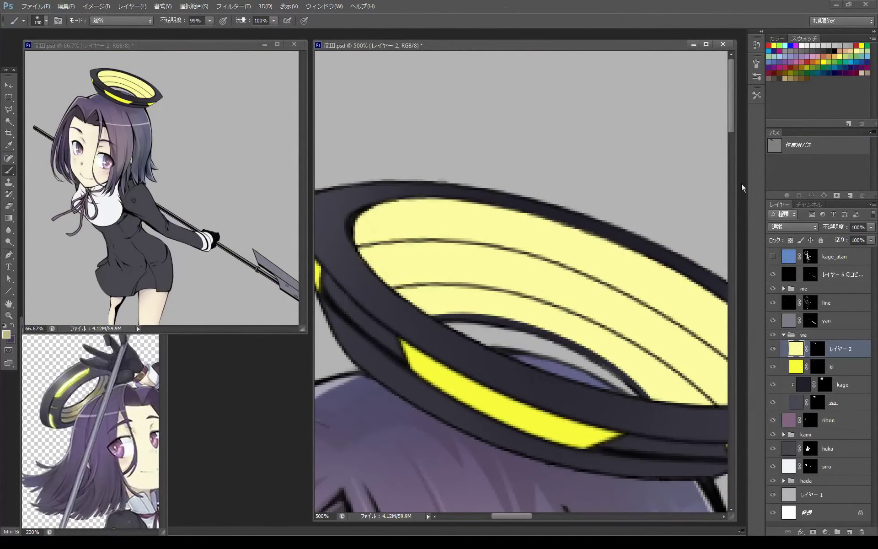
pyautogui.hotkey('alt', 'BackSpace')
pyautogui.hotkey('ctrl', '-')
pyautogui.moveTo(370, 183)
pyautogui.mouseDown()
pyautogui.moveTo(471, 229)
pyautogui.moveTo(544, 197)
pyautogui.moveTo(654, 256)
pyautogui.mouseUp()
pyautogui.press('x')
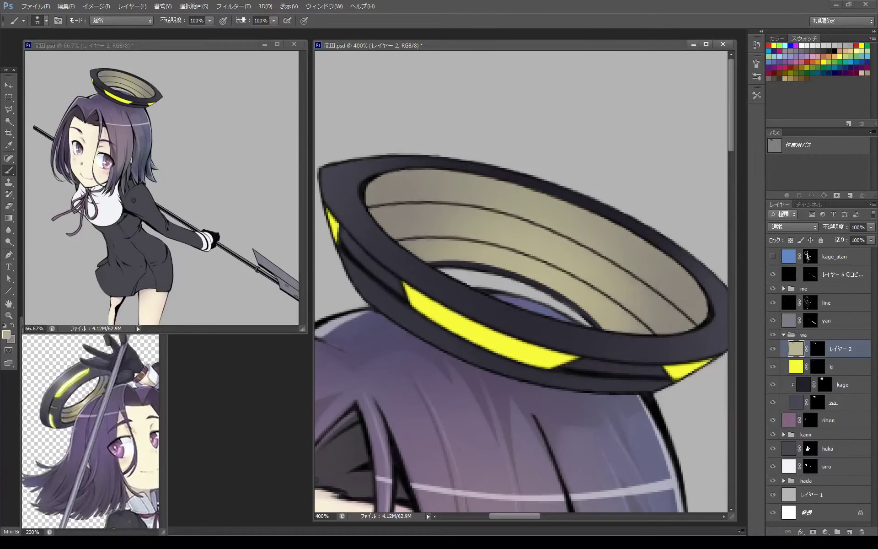
pyautogui.moveTo(407, 252); pyautogui.dragTo(457, 219)
pyautogui.moveTo(457, 256); pyautogui.dragTo(631, 329)
pyautogui.moveTo(506, 247); pyautogui.dragTo(554, 237)
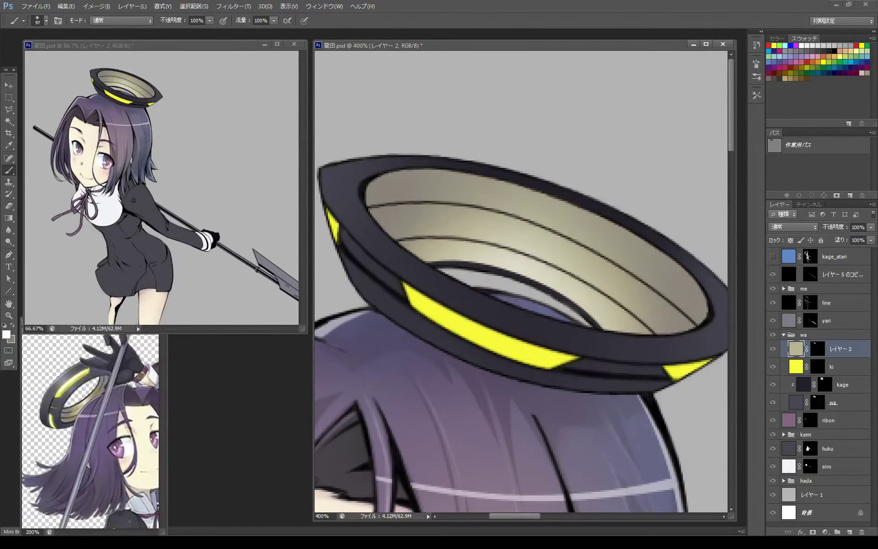
# Make the yellow stripes on the ki layer paler
pyautogui.hotkey('alt', '[')
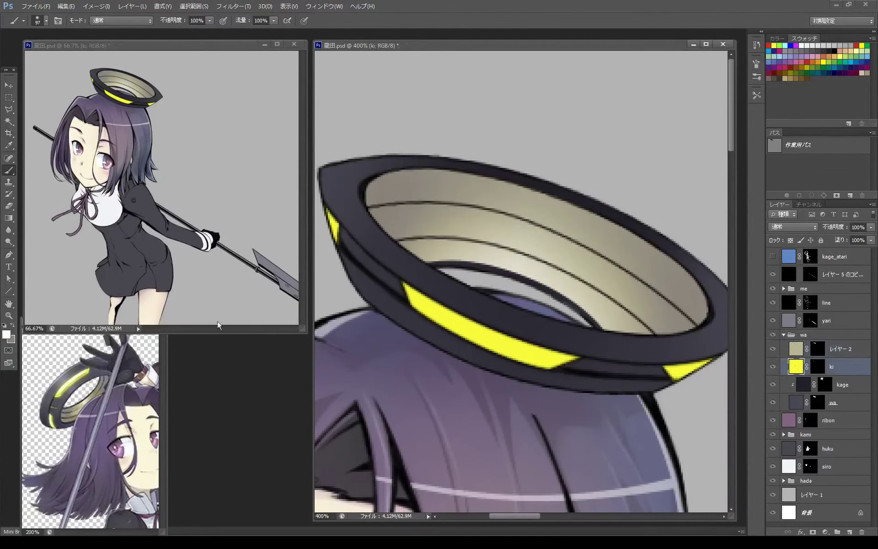
pyautogui.click(858, 52)
pyautogui.hotkey('alt', 'shift', 'BackSpace')
# Target the line layer's mask with a one-pixel brush, zoomed on the halo rim
pyautogui.scroll(-3, 521, 275)
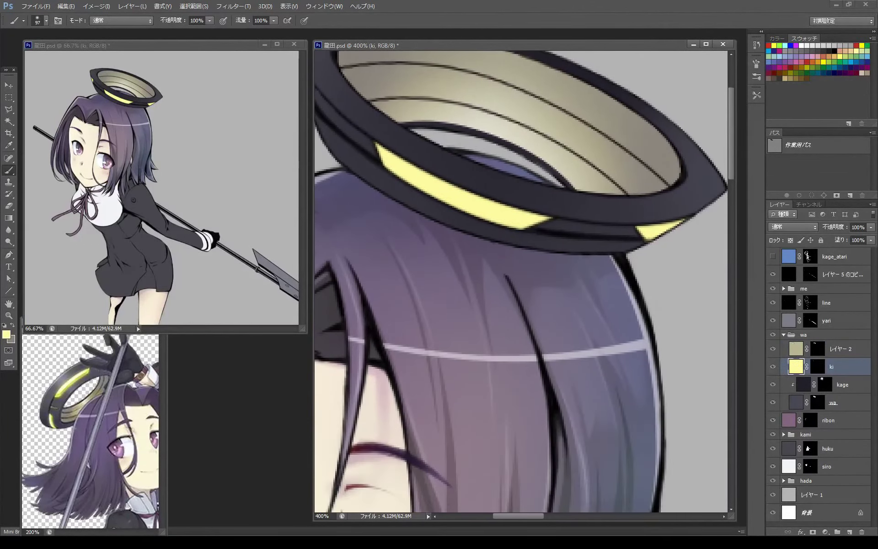
pyautogui.click(809, 302)
pyautogui.rightClick(554, 230)
pyautogui.doubleClick(607, 315)
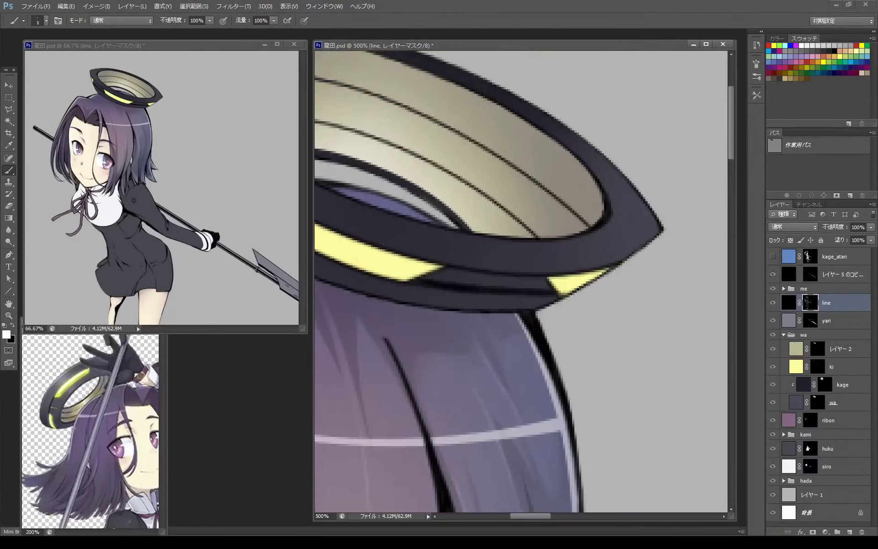
pyautogui.hotkey('ctrl', '+')
pyautogui.hotkey('ctrl', '+')
pyautogui.hotkey('ctrl', '-')
pyautogui.press(']')
pyautogui.press(']')
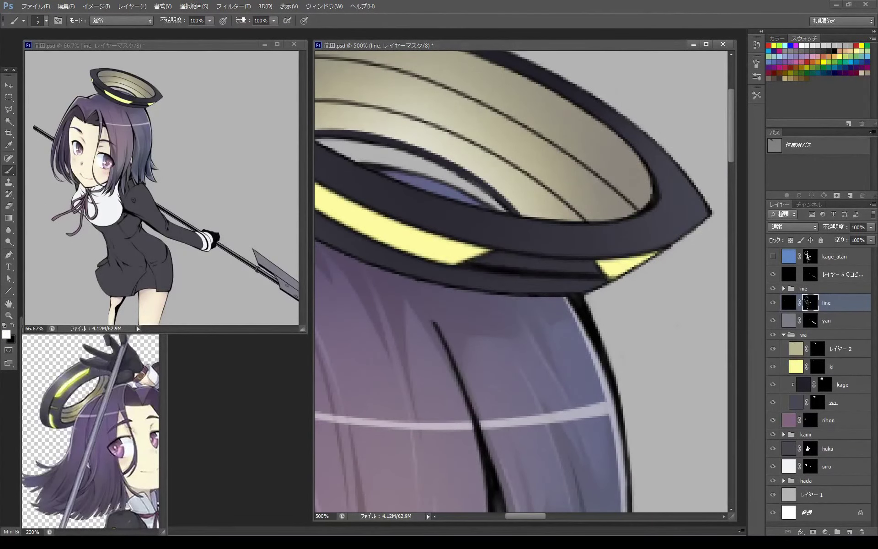
# Touch up the dark line art along the halo rim with a tiny brush
pyautogui.press('x')
pyautogui.moveTo(521, 274); pyautogui.dragTo(631, 325)
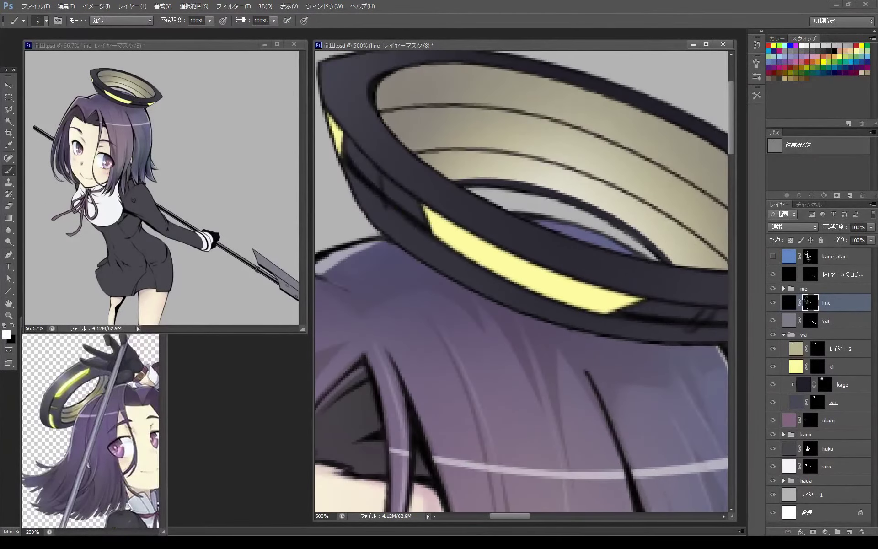
pyautogui.moveTo(373, 177)
pyautogui.mouseDown()
pyautogui.moveTo(377, 196)
pyautogui.moveTo(414, 227)
pyautogui.mouseUp()
pyautogui.moveTo(361, 153); pyautogui.dragTo(352, 181)
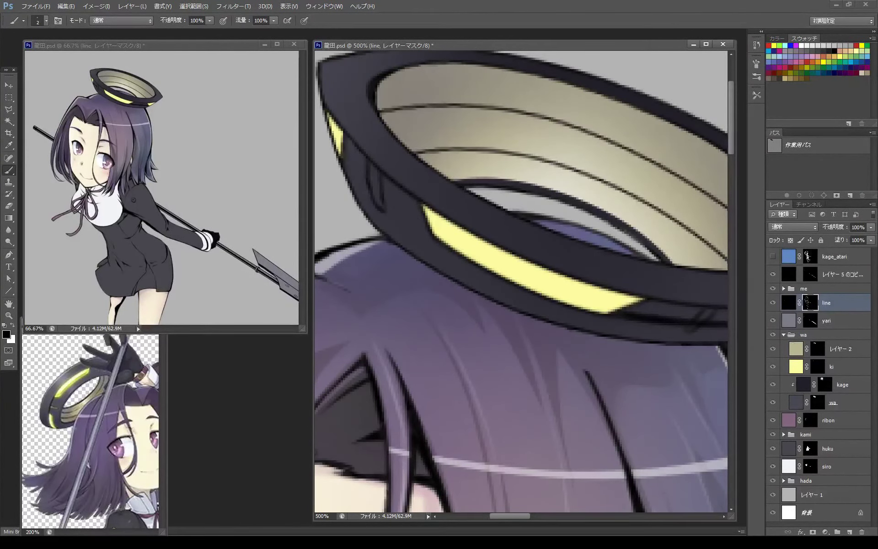
pyautogui.moveTo(599, 320); pyautogui.dragTo(457, 274)
pyautogui.press('[')
pyautogui.press('9')
pyautogui.press('9')
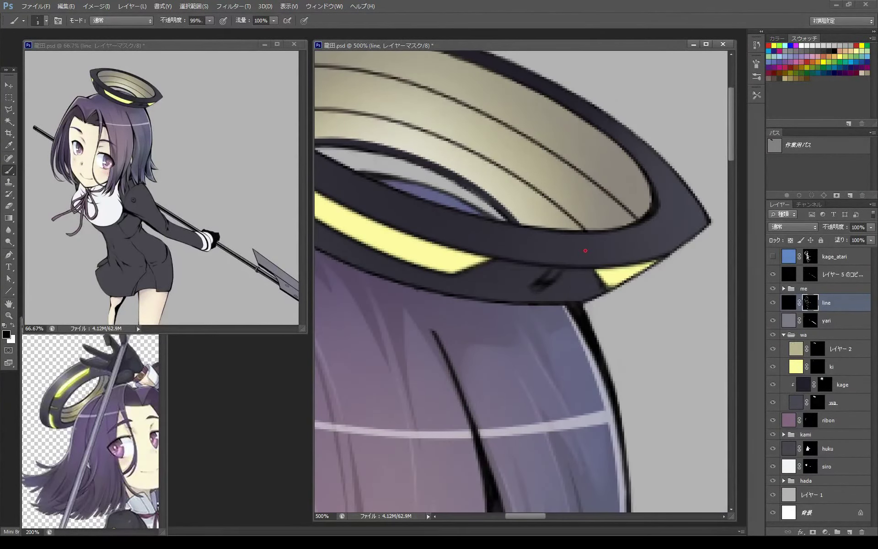
pyautogui.moveTo(457, 275); pyautogui.dragTo(626, 315)
pyautogui.press('x')
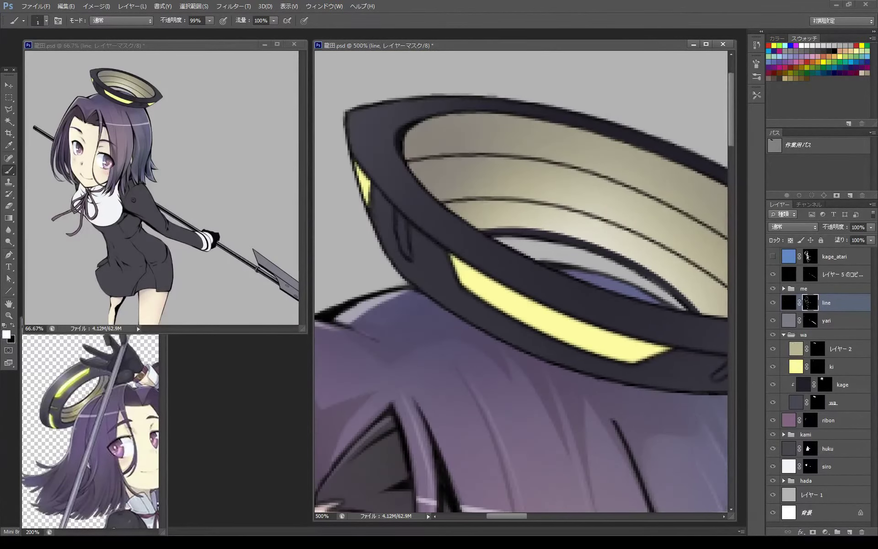
pyautogui.press('x')
# Paint white on the ki mask to add a small yellow stripe near the band's right end
pyautogui.hotkey('alt', '[')
pyautogui.hotkey('alt', '[')
pyautogui.hotkey('alt', '[')
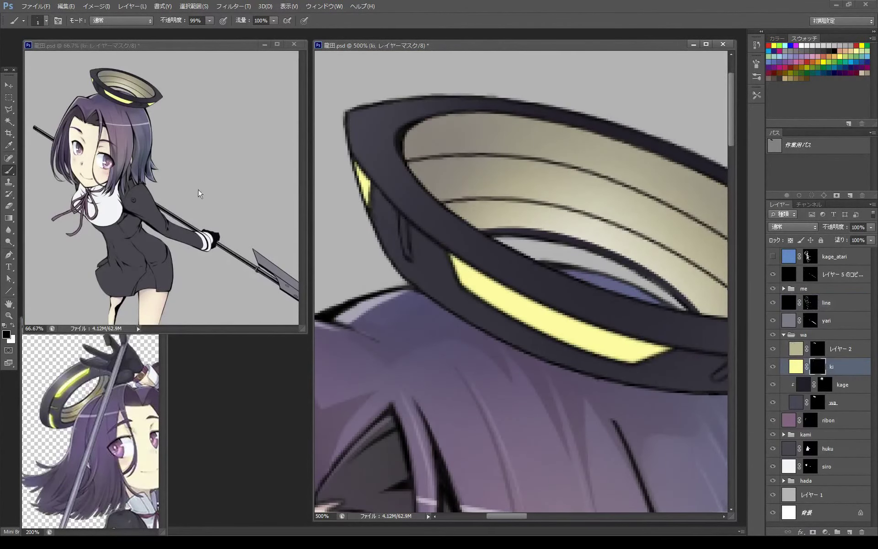
pyautogui.press(']')
pyautogui.press(']')
pyautogui.press('x')
pyautogui.moveTo(402, 217); pyautogui.dragTo(408, 257)
pyautogui.moveTo(549, 297); pyautogui.dragTo(441, 227)
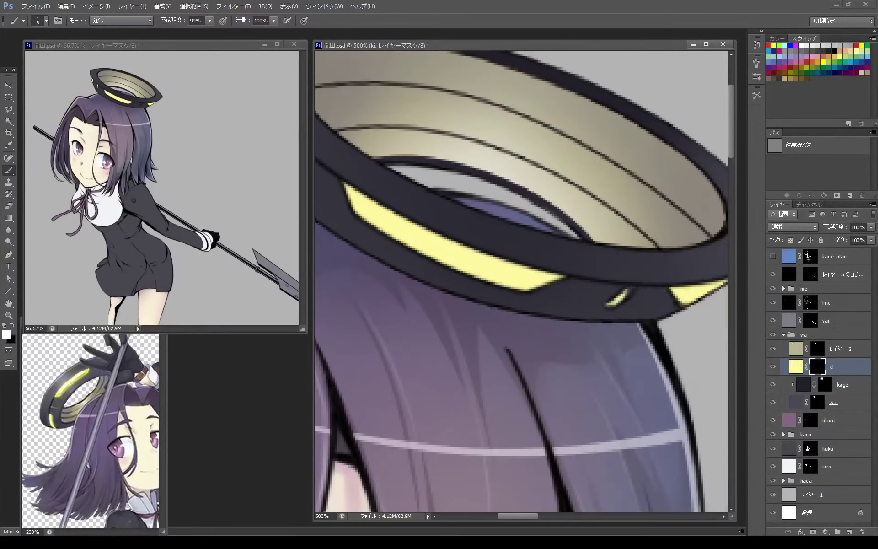
# Darken the edge of a yellow stripe by painting directly on the ki layer
pyautogui.click(796, 366)
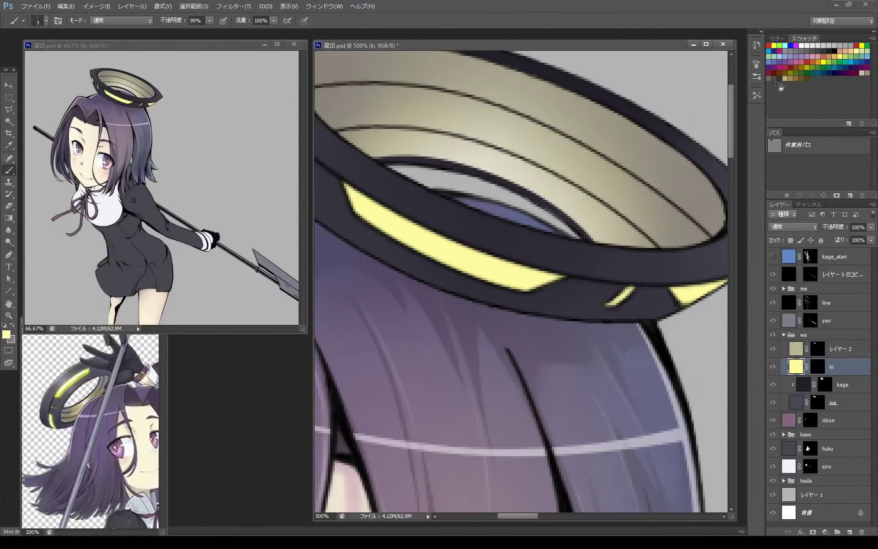
pyautogui.scroll(-5, 521, 281)
pyautogui.scroll(2, 514, 273)
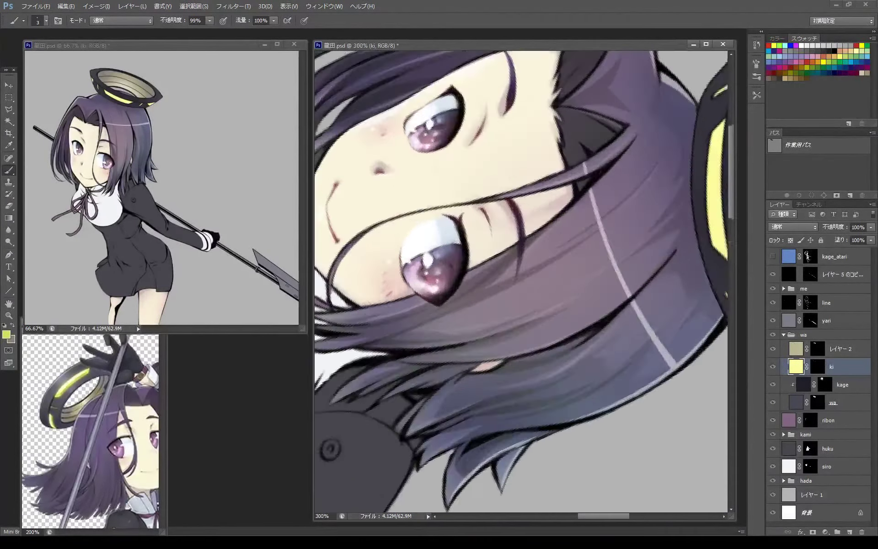
pyautogui.scroll(2, 513, 272)
pyautogui.scroll(1, 513, 272)
pyautogui.press(']')
pyautogui.press(']')
pyautogui.moveTo(496, 236); pyautogui.dragTo(498, 362)
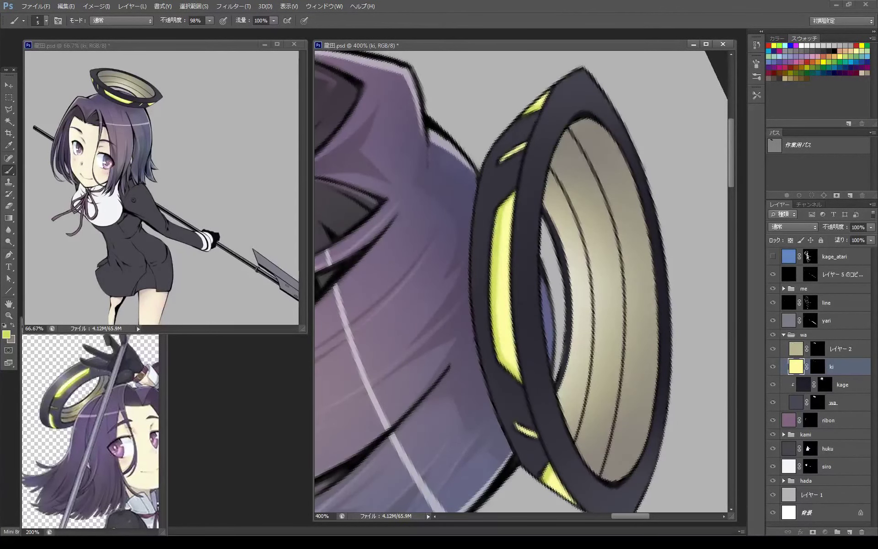
# Shade the top and bottom yellow stripes with a picked grey tone
pyautogui.press('x')
pyautogui.rightClick(533, 230)
pyautogui.press('Escape')
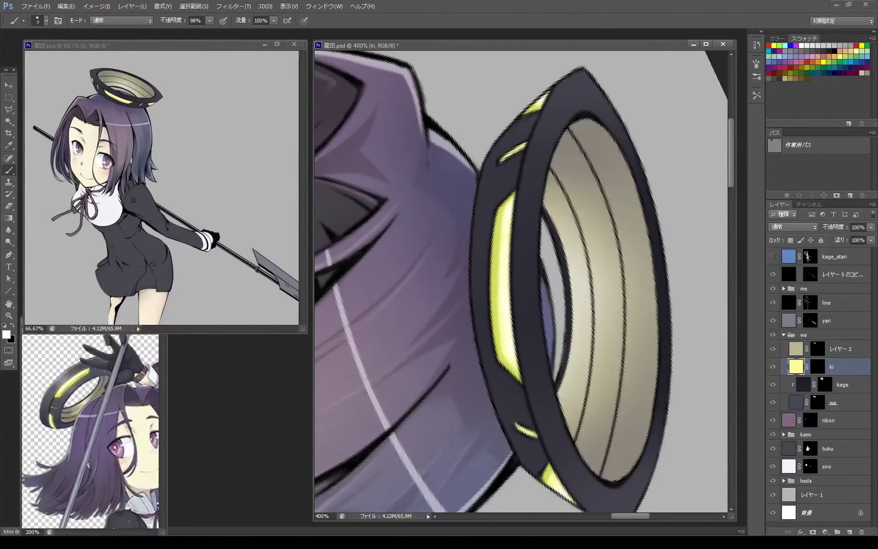
pyautogui.keyDown('alt'); pyautogui.click(548, 156); pyautogui.keyUp('alt')
pyautogui.moveTo(501, 161); pyautogui.dragTo(524, 145)
pyautogui.moveTo(518, 425); pyautogui.dragTo(535, 437)
pyautogui.hotkey('ctrl', '-')
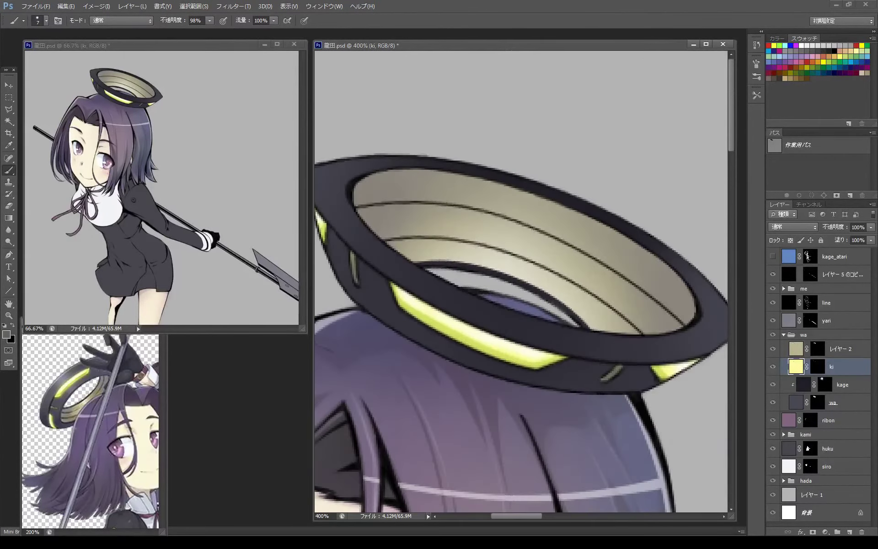
# Darken the halo's inner-surface layer with a large soft black brush
pyautogui.hotkey('alt', ']')
pyautogui.keyDown('alt'); pyautogui.moveTo(597, 141); pyautogui.dragTo(636, 141); pyautogui.keyUp('alt')
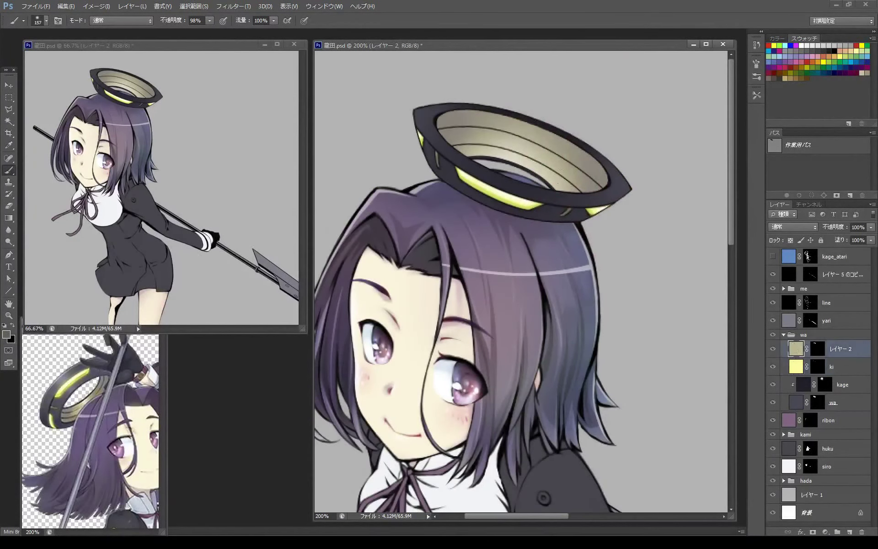
pyautogui.press('x')
pyautogui.moveTo(573, 167); pyautogui.dragTo(445, 125)
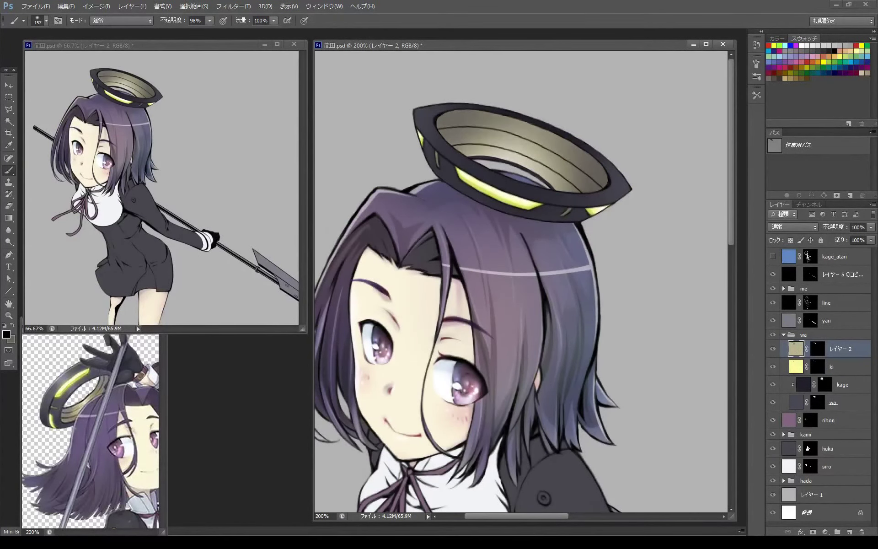
# Create a white-filled layer named 'light' with a hiding mask
pyautogui.hotkey('ctrl', 'shift', 'alt', 'n')
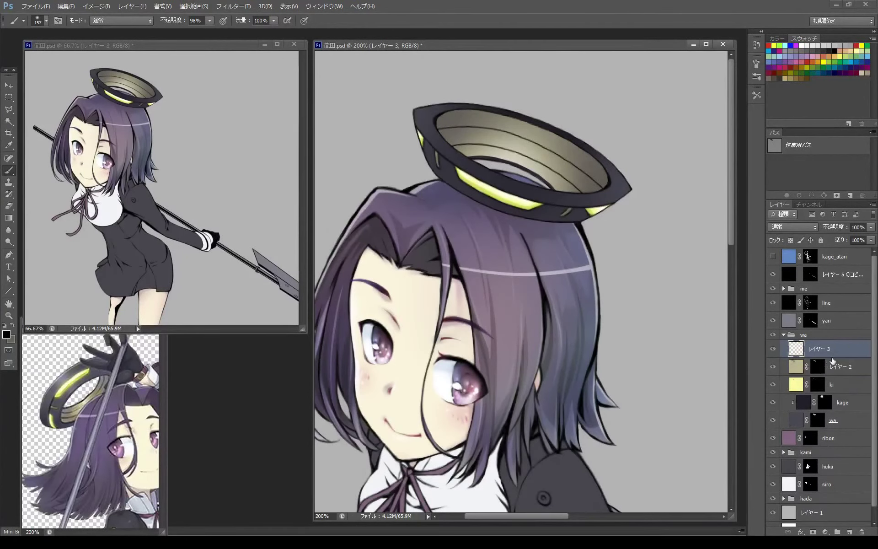
pyautogui.doubleClick(839, 348)
pyautogui.write('light')
pyautogui.press('Return')
pyautogui.press('x')
pyautogui.hotkey('alt', 'BackSpace')
pyautogui.keyDown('alt'); pyautogui.click(812, 531); pyautogui.keyUp('alt')
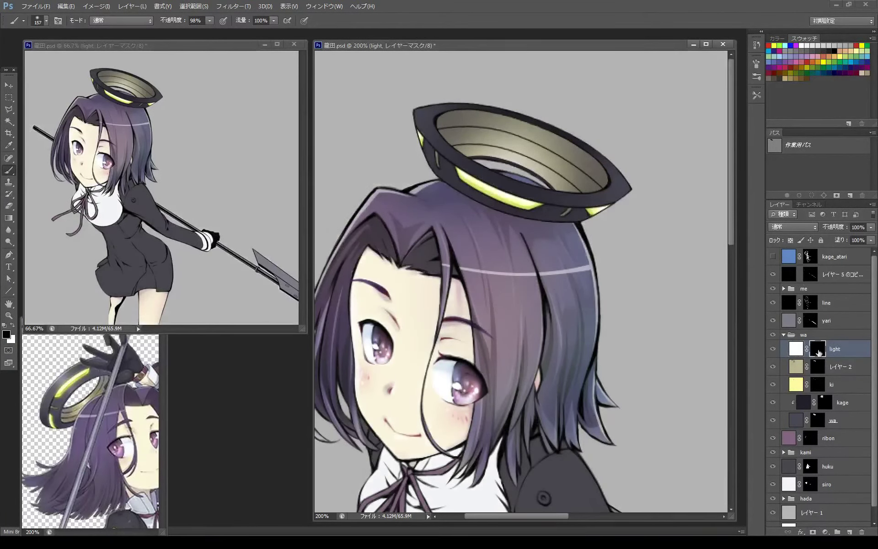
# Shrink the brush to a fine tip and zoom and rotate onto the halo ring
pyautogui.rightClick(555, 183)
pyautogui.moveTo(612, 207); pyautogui.dragTo(571, 207)
pyautogui.press('Return')
pyautogui.scroll(3, 521, 151)
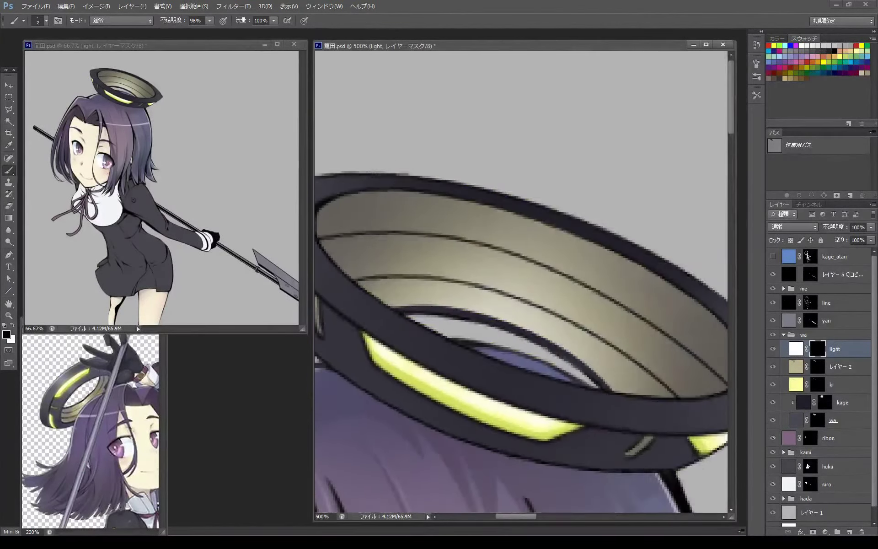
pyautogui.moveTo(522, 183); pyautogui.dragTo(521, 320)
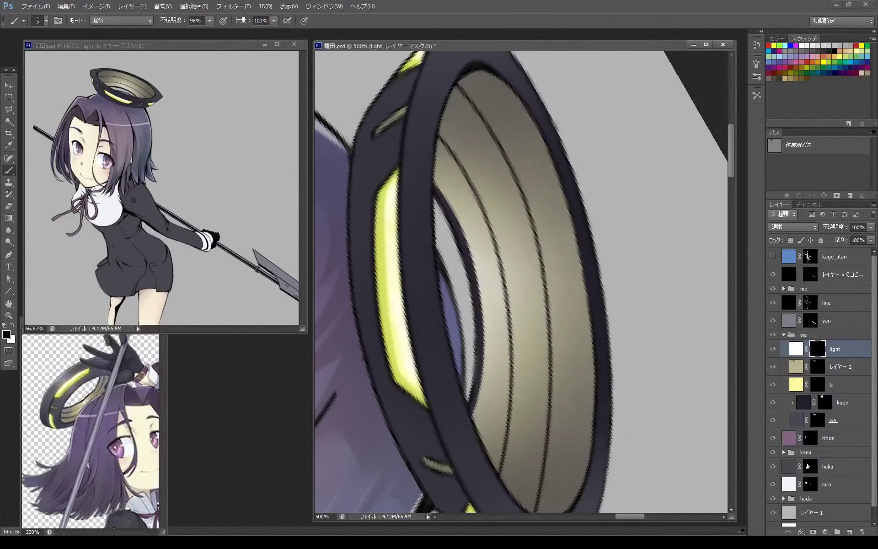
# Paint thin white highlights along the ring top and inner edge, masking back excess
pyautogui.moveTo(521, 183); pyautogui.dragTo(521, 219)
pyautogui.press('x')
pyautogui.press('x')
pyautogui.moveTo(446, 75)
pyautogui.mouseDown()
pyautogui.moveTo(413, 197)
pyautogui.moveTo(404, 297)
pyautogui.mouseUp()
pyautogui.press('x')
pyautogui.press('x')
pyautogui.moveTo(409, 165); pyautogui.dragTo(406, 349)
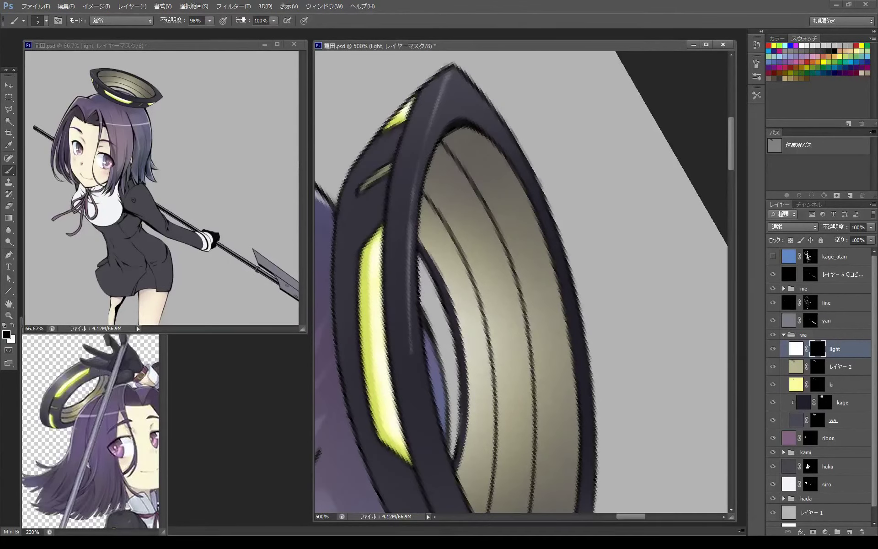
pyautogui.moveTo(409, 219); pyautogui.dragTo(407, 352)
pyautogui.moveTo(455, 64); pyautogui.dragTo(414, 178)
pyautogui.press('x')
pyautogui.moveTo(443, 89)
pyautogui.mouseDown()
pyautogui.moveTo(422, 153)
pyautogui.moveTo(407, 332)
pyautogui.mouseUp()
pyautogui.press('x')
pyautogui.press('x')
# Enlarge the brush slightly and highlight the outer right edge and the rim beside the yellow band
pyautogui.rightClick(507, 194)
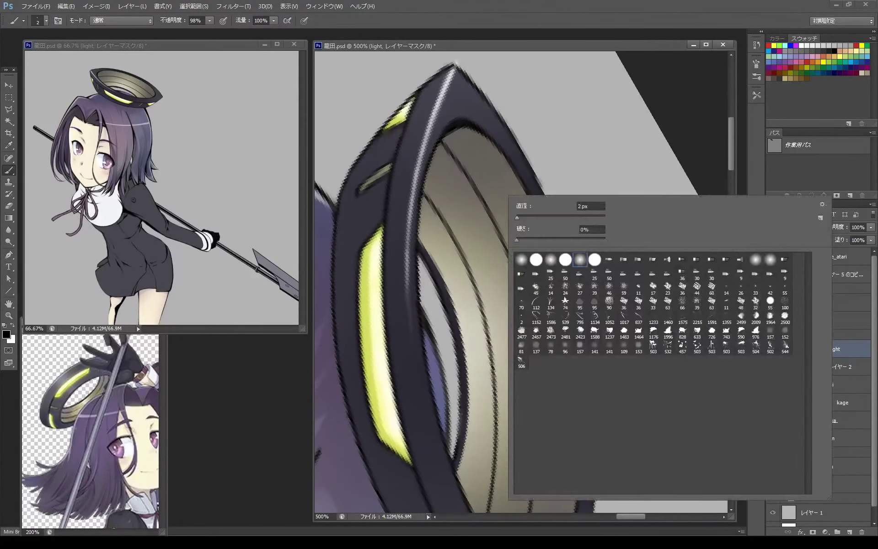
pyautogui.click(512, 110)
pyautogui.moveTo(513, 110); pyautogui.dragTo(510, 128)
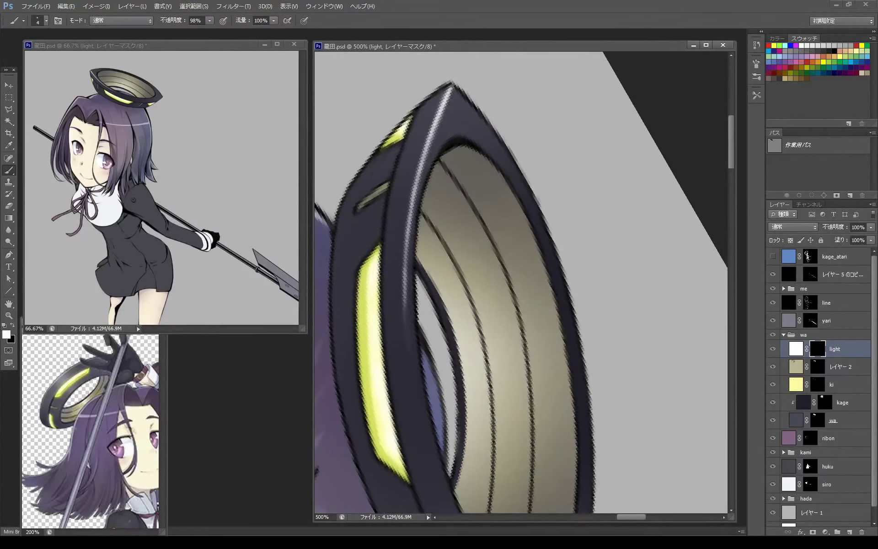
pyautogui.moveTo(450, 85); pyautogui.dragTo(510, 156)
pyautogui.press('x')
pyautogui.moveTo(466, 114); pyautogui.dragTo(494, 151)
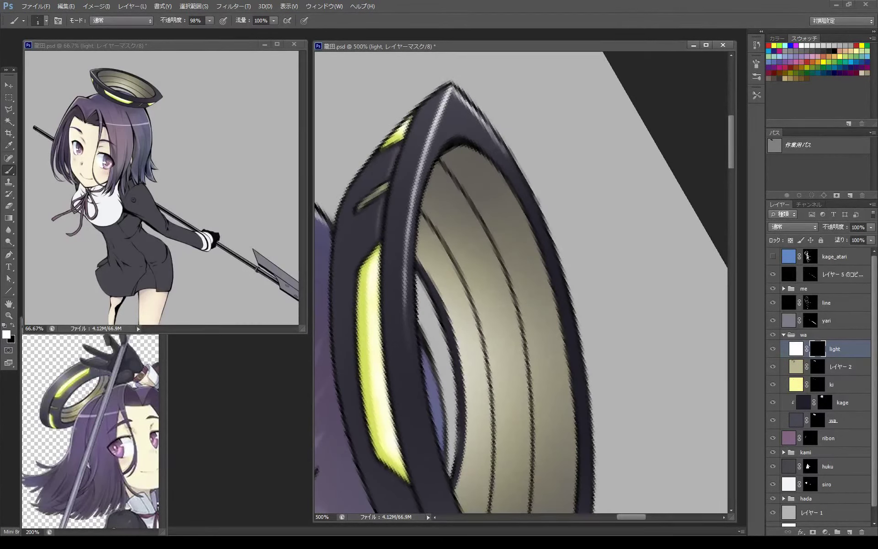
pyautogui.scroll(-3, 521, 281)
pyautogui.moveTo(394, 347); pyautogui.dragTo(412, 390)
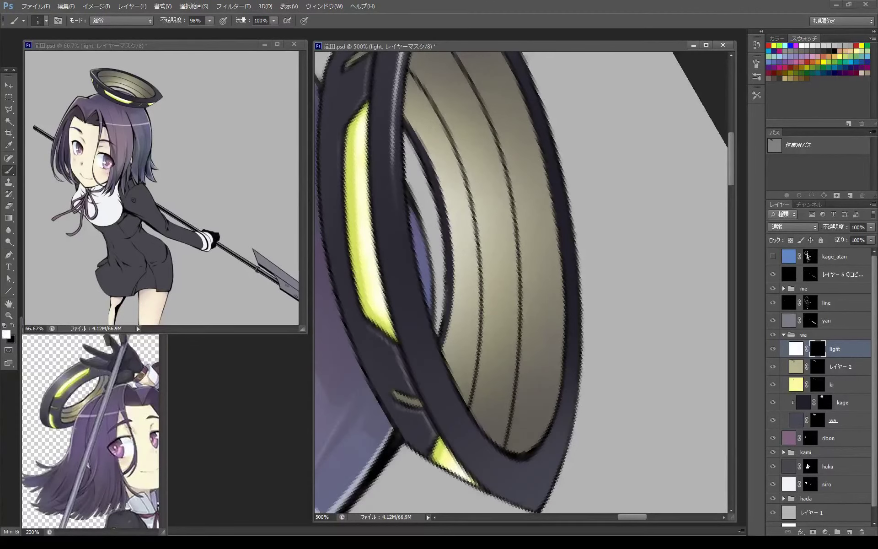
pyautogui.moveTo(339, 197); pyautogui.dragTo(344, 256)
pyautogui.moveTo(339, 205); pyautogui.dragTo(346, 283)
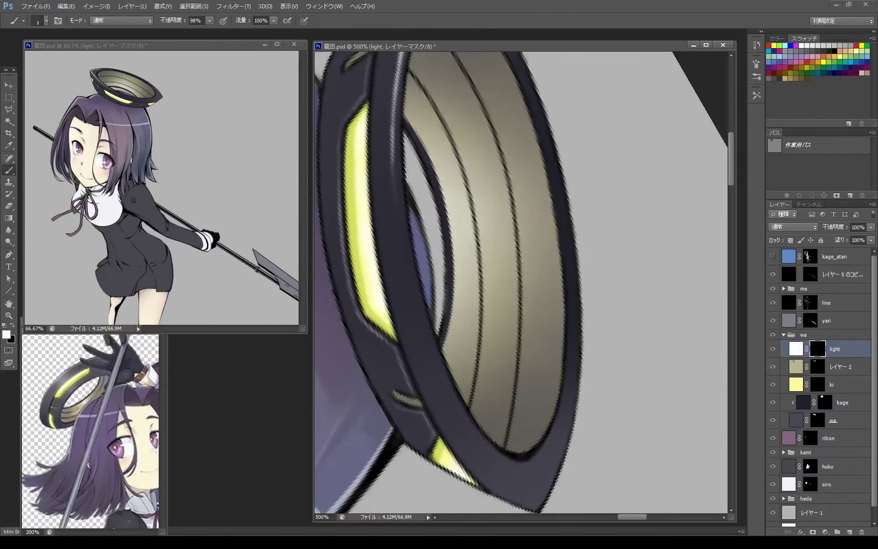
# Paint light strokes along the halo's outer rim and ring
pyautogui.scroll(3, 521, 281)
pyautogui.scroll(-5, 521, 281)
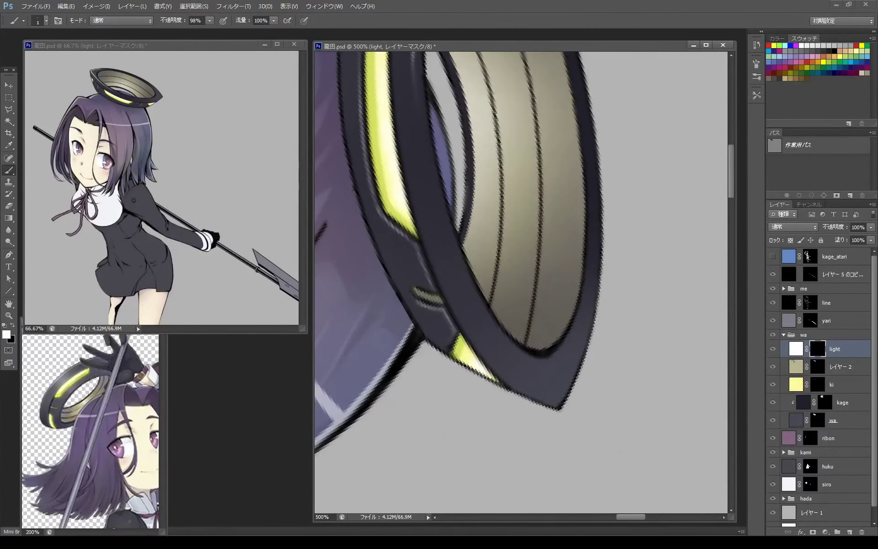
pyautogui.scroll(3, 521, 281)
pyautogui.scroll(3, 521, 282)
pyautogui.press('x')
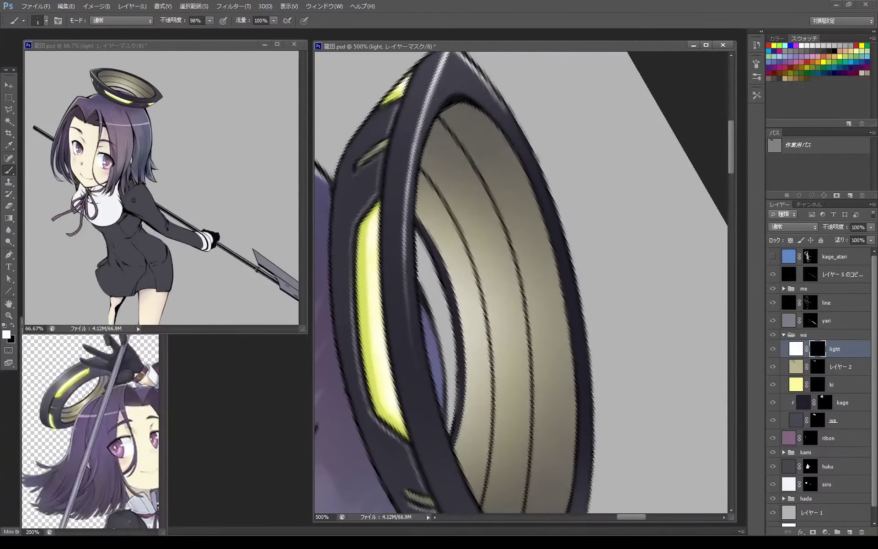
pyautogui.scroll(2, 521, 282)
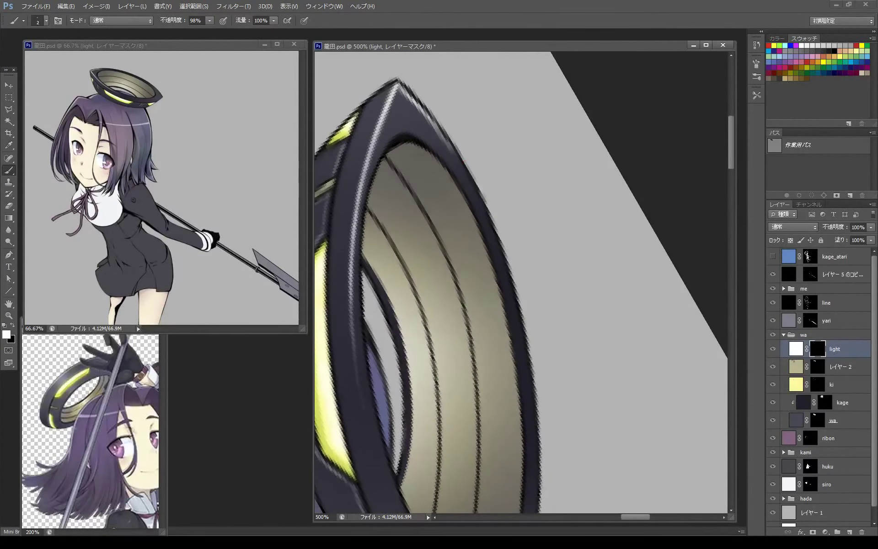
pyautogui.moveTo(455, 157); pyautogui.dragTo(521, 332)
pyautogui.scroll(-4, 521, 331)
pyautogui.moveTo(517, 178)
pyautogui.mouseDown()
pyautogui.moveTo(540, 398)
pyautogui.moveTo(526, 450)
pyautogui.mouseUp()
pyautogui.scroll(-2, 521, 281)
pyautogui.moveTo(388, 220)
pyautogui.mouseDown()
pyautogui.moveTo(414, 302)
pyautogui.moveTo(496, 431)
pyautogui.mouseUp()
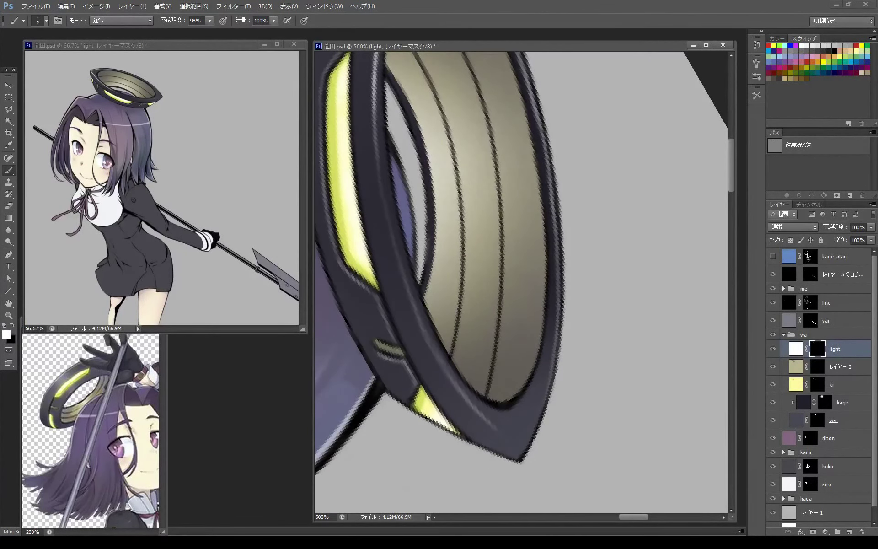
pyautogui.scroll(6, 521, 281)
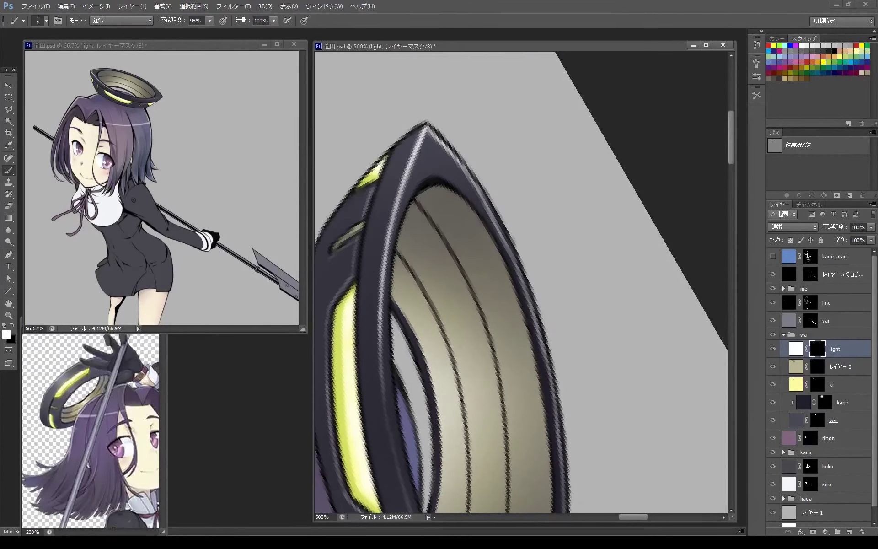
# With a slightly bigger brush, highlight the halo's tip, inner left edge and right outer rim
pyautogui.press(']')
pyautogui.moveTo(457, 158)
pyautogui.mouseDown()
pyautogui.moveTo(421, 162)
pyautogui.moveTo(420, 130)
pyautogui.moveTo(400, 197)
pyautogui.mouseUp()
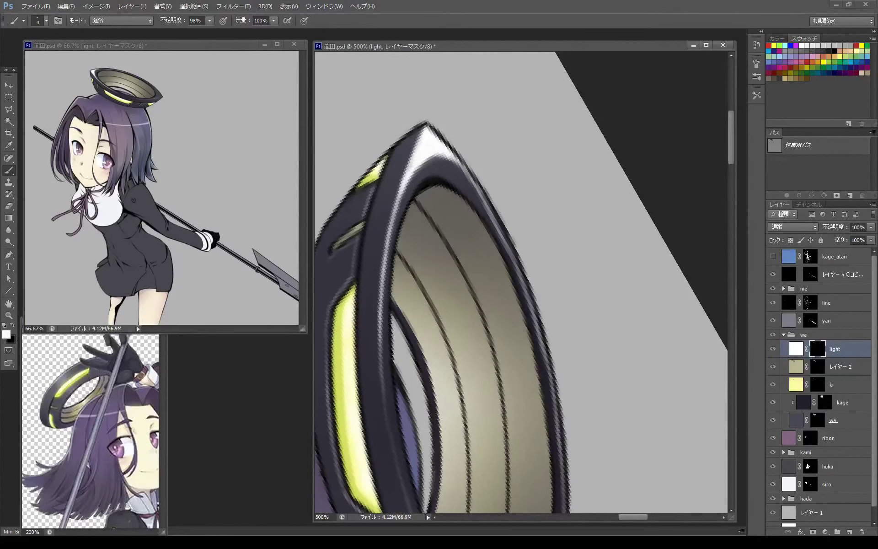
pyautogui.moveTo(432, 157); pyautogui.dragTo(390, 225)
pyautogui.moveTo(456, 162)
pyautogui.mouseDown()
pyautogui.moveTo(440, 138)
pyautogui.moveTo(494, 217)
pyautogui.mouseUp()
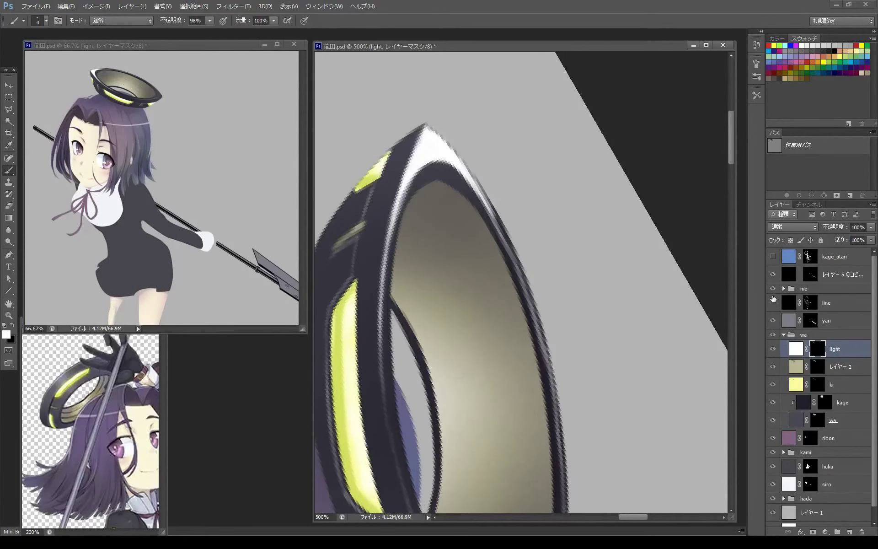
pyautogui.moveTo(480, 201); pyautogui.dragTo(539, 332)
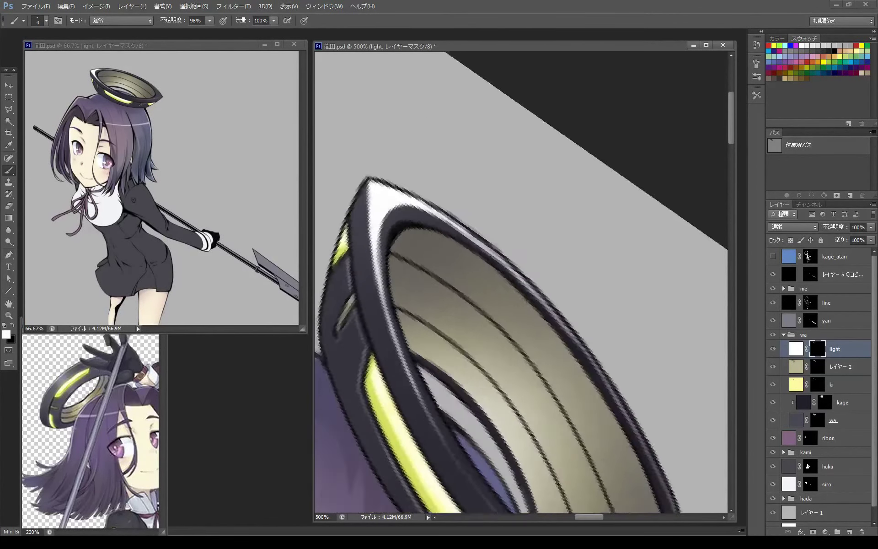
# Paint and trim a white highlight on the right rim tip and its inner edge
pyautogui.moveTo(594, 183); pyautogui.dragTo(631, 247)
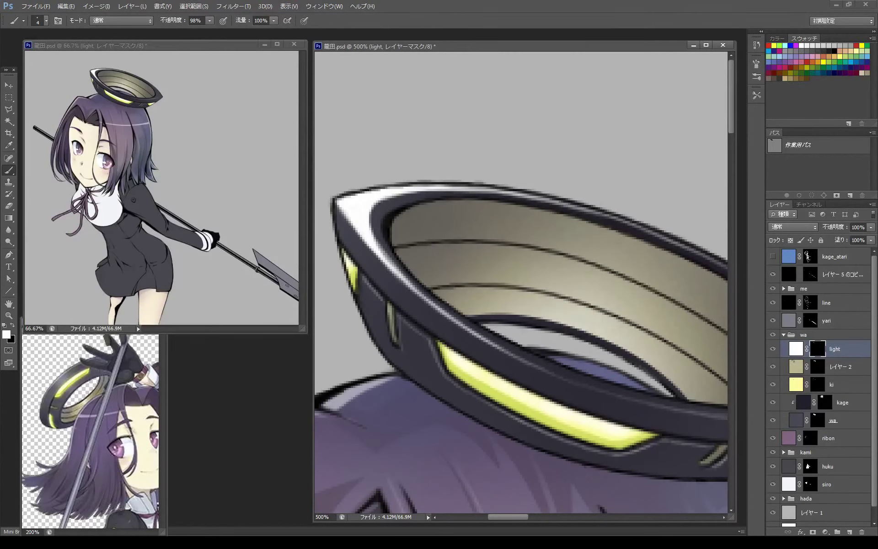
pyautogui.moveTo(503, 274); pyautogui.dragTo(279, 142)
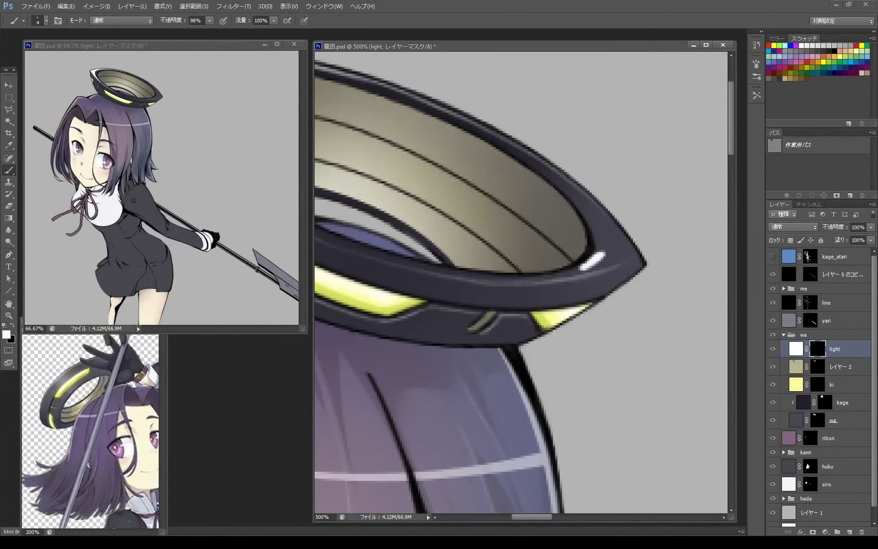
pyautogui.moveTo(626, 254)
pyautogui.mouseDown()
pyautogui.moveTo(581, 267)
pyautogui.moveTo(596, 263)
pyautogui.moveTo(592, 210)
pyautogui.moveTo(577, 193)
pyautogui.moveTo(612, 229)
pyautogui.mouseUp()
pyautogui.press('x')
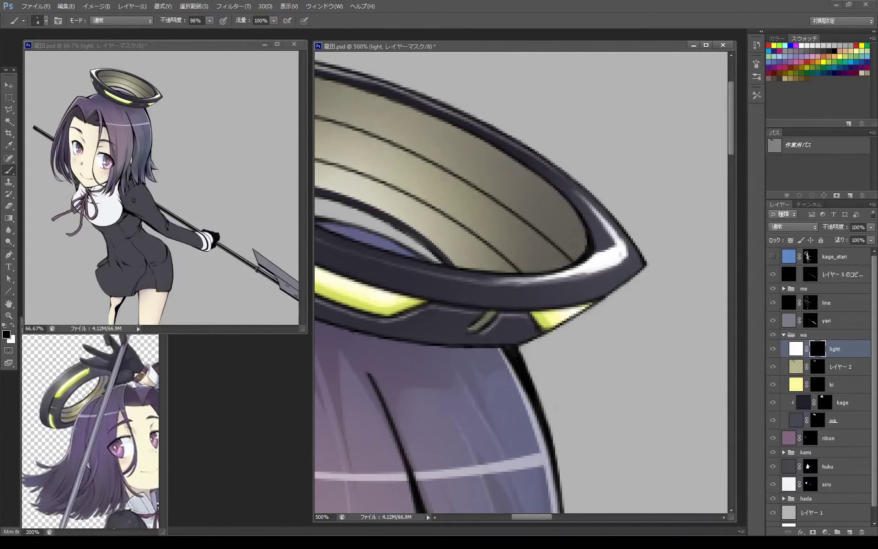
pyautogui.moveTo(574, 192)
pyautogui.mouseDown()
pyautogui.moveTo(609, 233)
pyautogui.moveTo(572, 274)
pyautogui.moveTo(523, 282)
pyautogui.mouseUp()
pyautogui.press('x')
pyautogui.moveTo(640, 274); pyautogui.dragTo(526, 160)
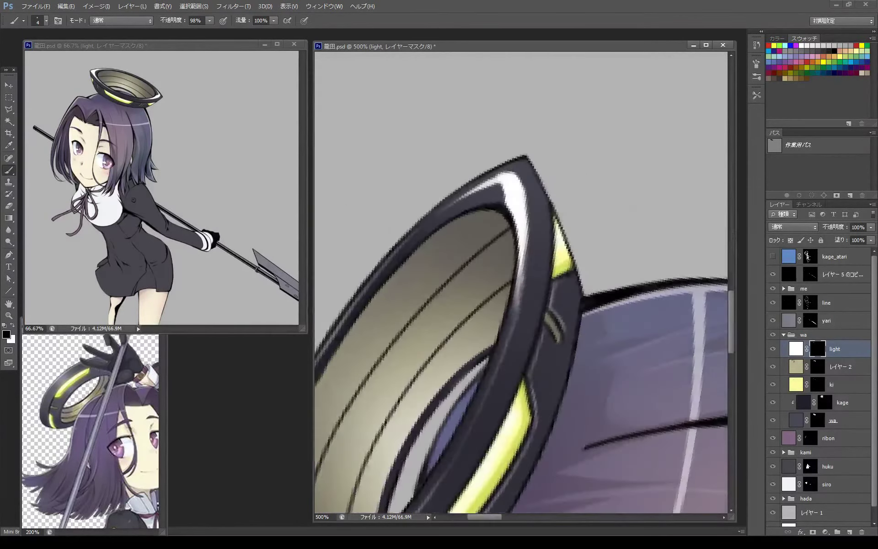
pyautogui.press('x')
pyautogui.moveTo(523, 238)
pyautogui.mouseDown()
pyautogui.moveTo(515, 306)
pyautogui.moveTo(494, 369)
pyautogui.mouseUp()
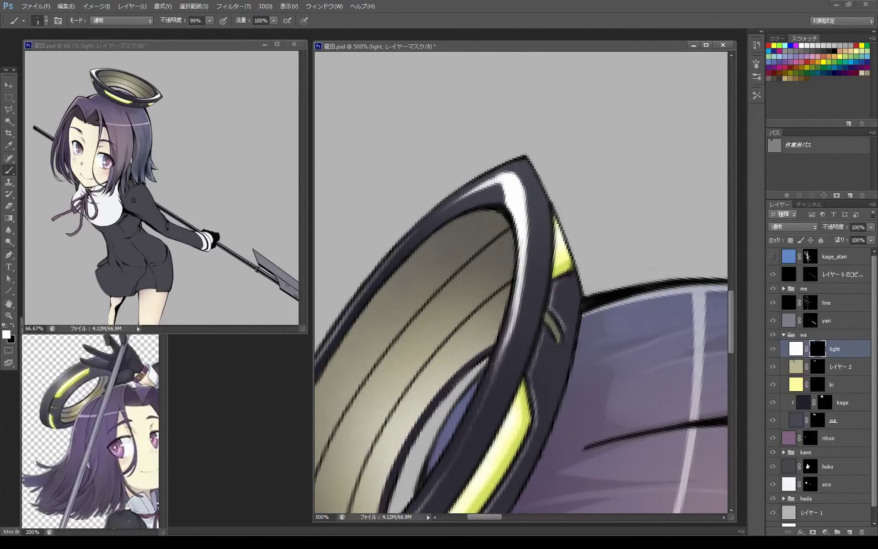
# Refine the rim's inner-edge strokes, cover the top highlight, undo recent strokes and zoom out
pyautogui.moveTo(526, 192); pyautogui.dragTo(608, 237)
pyautogui.moveTo(530, 231); pyautogui.dragTo(526, 320)
pyautogui.press('x')
pyautogui.moveTo(530, 242)
pyautogui.mouseDown()
pyautogui.moveTo(529, 299)
pyautogui.moveTo(530, 192)
pyautogui.mouseUp()
pyautogui.press('x')
pyautogui.moveTo(505, 133); pyautogui.dragTo(530, 247)
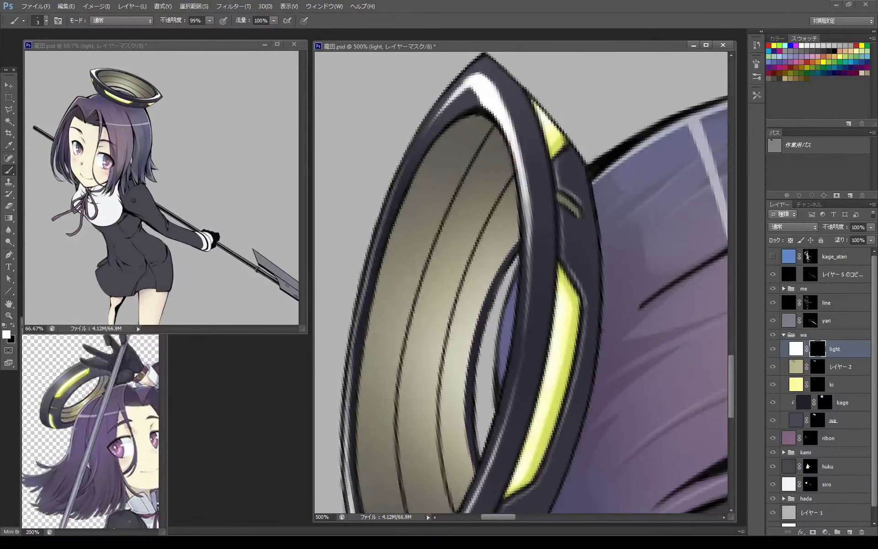
pyautogui.rightClick(553, 146)
pyautogui.doubleClick(619, 210)
pyautogui.press('x')
pyautogui.moveTo(486, 106); pyautogui.dragTo(463, 78)
pyautogui.hotkey('ctrl', 'alt', 'z')
pyautogui.hotkey('ctrl', 'alt', 'z')
pyautogui.hotkey('ctrl', 'alt', 'z')
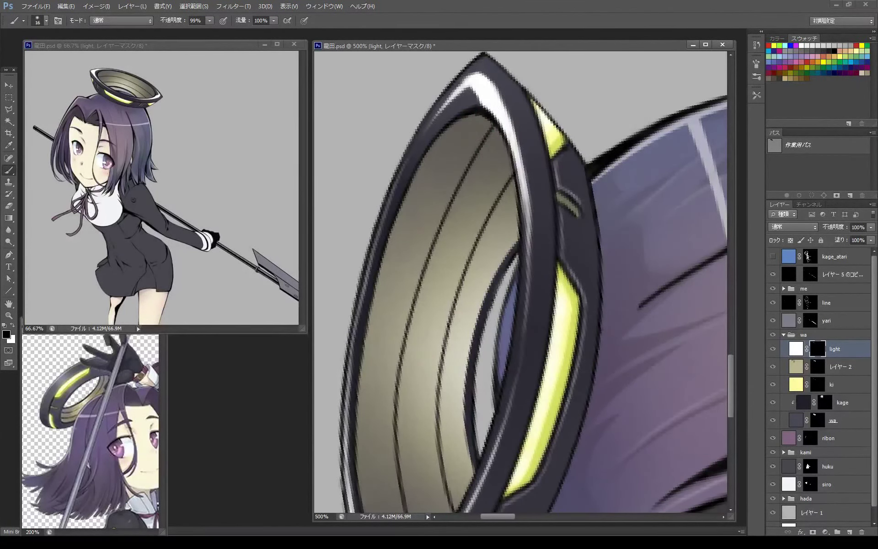
pyautogui.hotkey('ctrl', '-')
pyautogui.hotkey('ctrl', '-')
# Add a yellow Color Dodge layer whose black mask hides it
pyautogui.hotkey('ctrl', 'shift', 'alt', 'n')
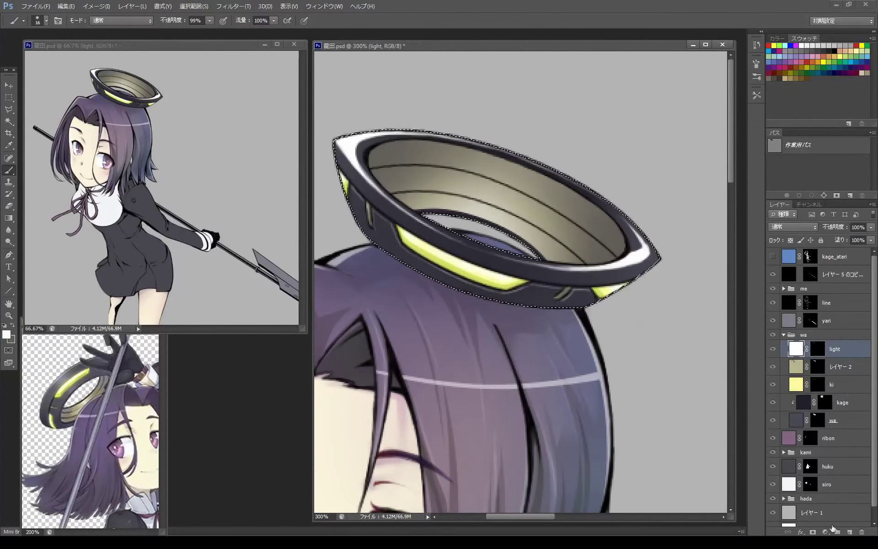
pyautogui.press('x')
pyautogui.click(831, 58)
pyautogui.hotkey('alt', 'BackSpace')
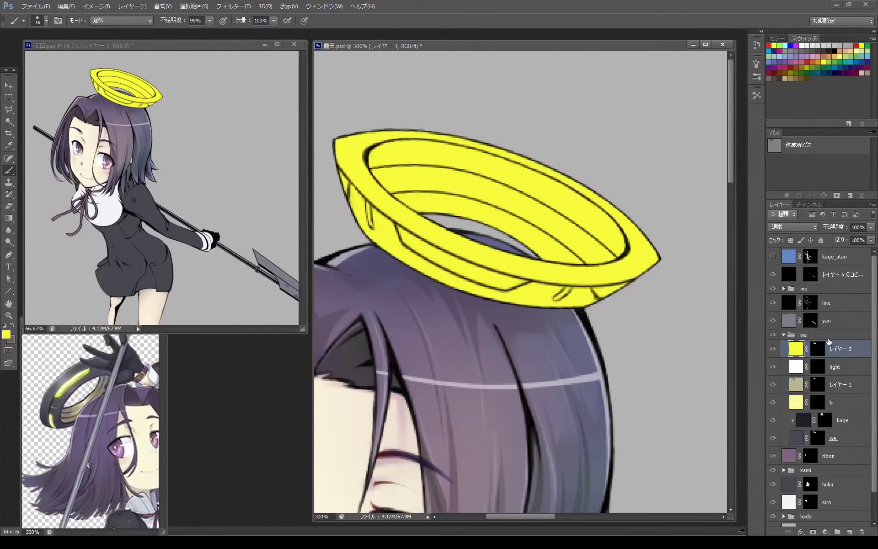
pyautogui.scroll(-1, 818, 366)
pyautogui.click(817, 336)
pyautogui.hotkey('shift', 'alt', 'k')
pyautogui.hotkey('shift', 'alt', 'd')
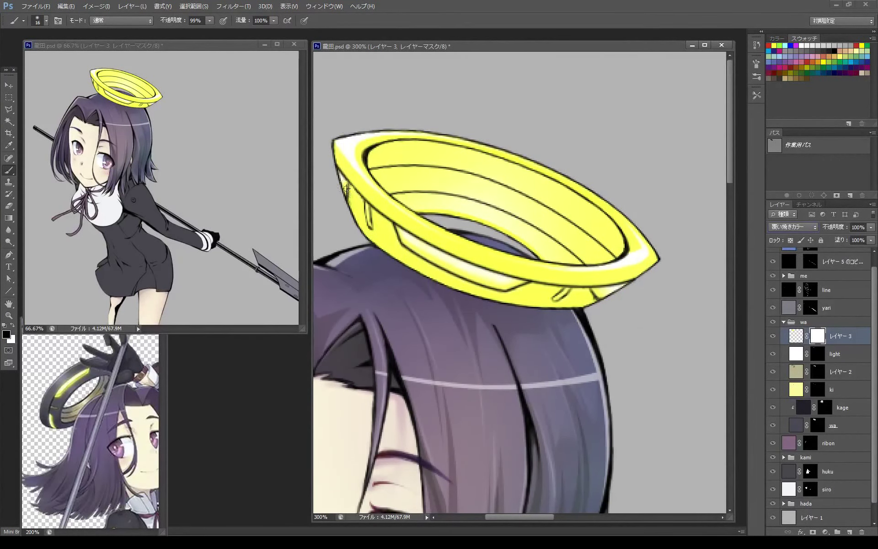
pyautogui.hotkey('alt', 'BackSpace')
pyautogui.press('x')
# Paint yellow glow into the halo band and interior, removing spillover
pyautogui.moveTo(389, 228)
pyautogui.mouseDown()
pyautogui.moveTo(400, 249)
pyautogui.moveTo(512, 293)
pyautogui.moveTo(530, 288)
pyautogui.mouseUp()
pyautogui.moveTo(416, 231)
pyautogui.mouseDown()
pyautogui.moveTo(512, 275)
pyautogui.moveTo(544, 262)
pyautogui.mouseUp()
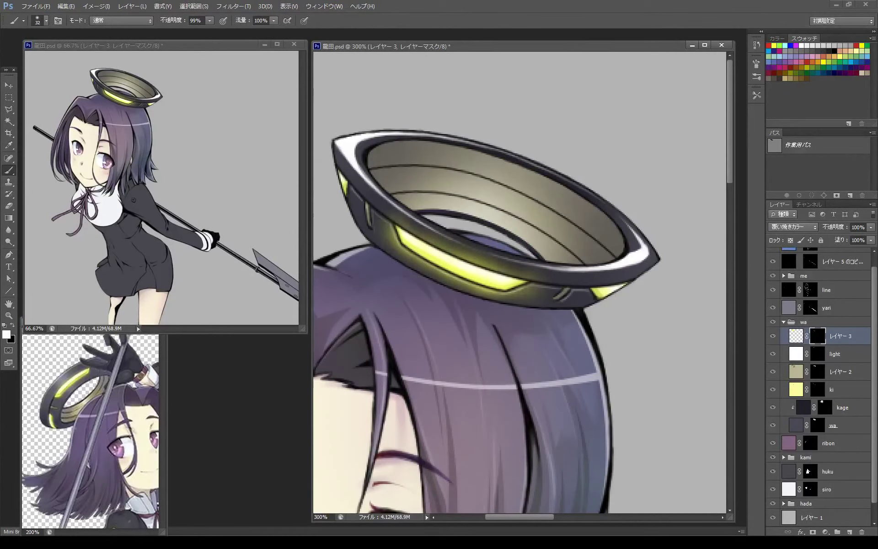
pyautogui.moveTo(348, 171); pyautogui.dragTo(366, 210)
pyautogui.press('x')
pyautogui.press('x')
pyautogui.moveTo(576, 304); pyautogui.dragTo(636, 272)
pyautogui.press('x')
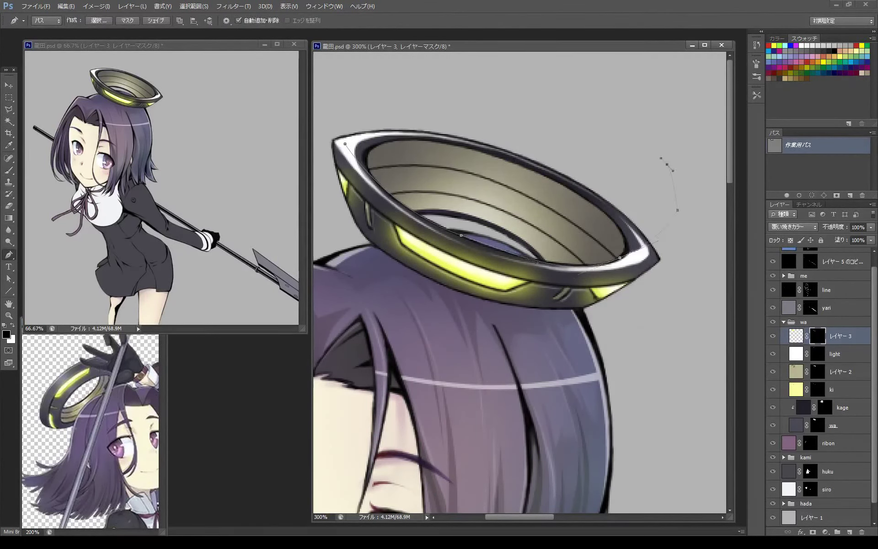
pyautogui.press('x')
pyautogui.press(']')
pyautogui.press(']')
pyautogui.press(']')
pyautogui.moveTo(420, 156); pyautogui.dragTo(548, 251)
pyautogui.moveTo(512, 179); pyautogui.dragTo(389, 182)
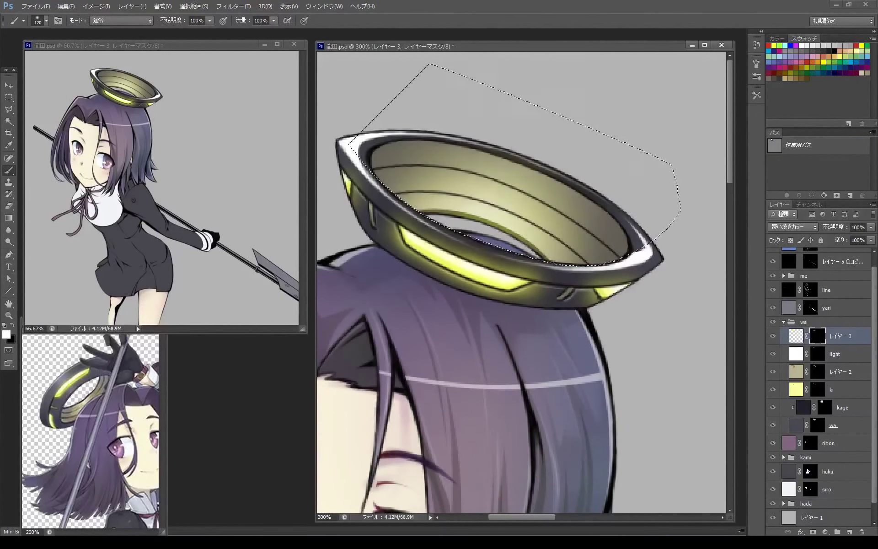
pyautogui.moveTo(512, 229); pyautogui.dragTo(612, 247)
# Reset colours, deselect, target the light layer and set the brush to 4 px
pyautogui.press('x')
pyautogui.hotkey('ctrl', 'd')
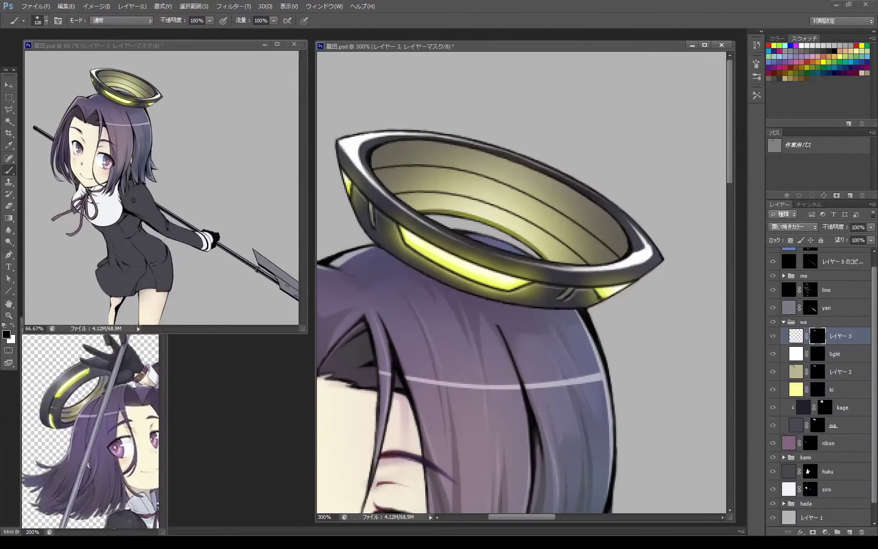
pyautogui.hotkey('alt', '[')
pyautogui.rightClick(531, 178)
pyautogui.write('4')
pyautogui.press('Return')
# Rotate and zoom in, then paint thin white highlights along the halo's inner rim
pyautogui.moveTo(581, 132); pyautogui.dragTo(521, 137)
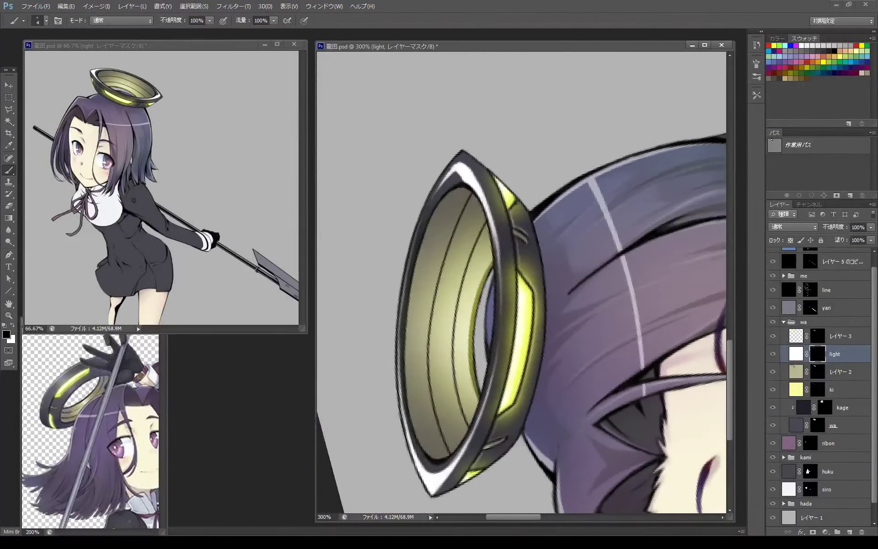
pyautogui.hotkey('ctrl', '+')
pyautogui.press('x')
pyautogui.moveTo(453, 315); pyautogui.dragTo(430, 450)
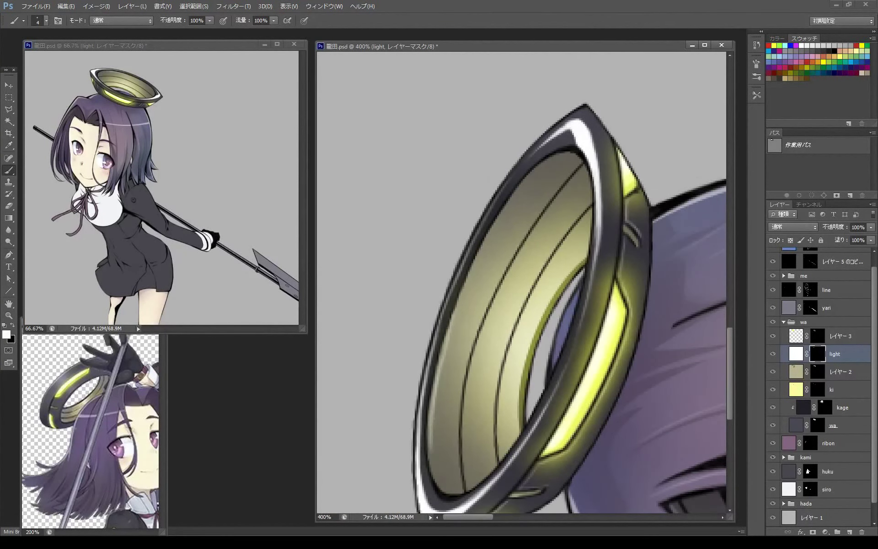
pyautogui.moveTo(473, 270)
pyautogui.mouseDown()
pyautogui.moveTo(448, 343)
pyautogui.moveTo(463, 451)
pyautogui.mouseUp()
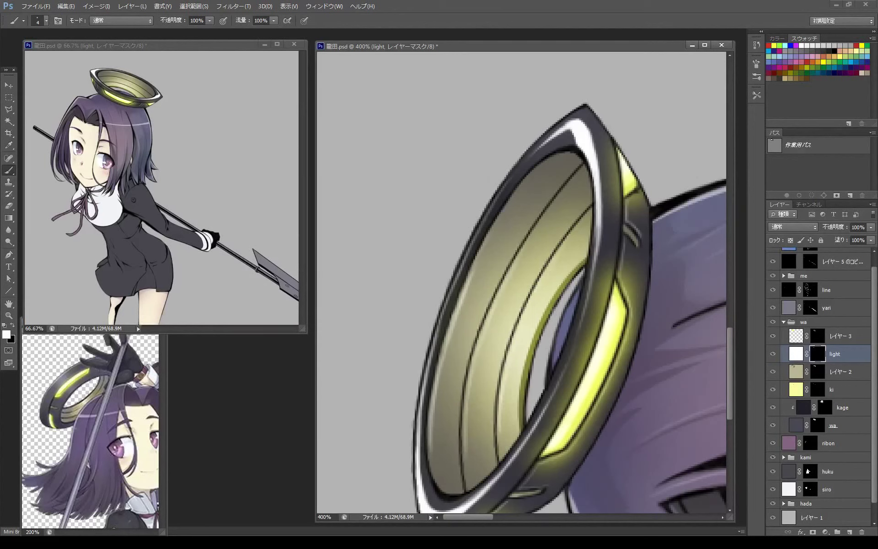
pyautogui.moveTo(450, 325); pyautogui.dragTo(434, 396)
pyautogui.moveTo(485, 329); pyautogui.dragTo(469, 381)
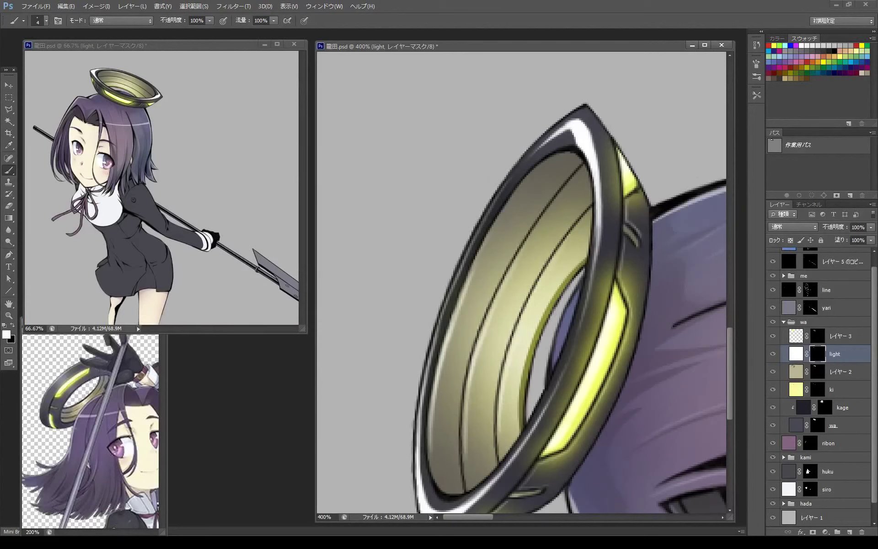
# With a slightly larger dark brush, tone down the inner-left rim highlight
pyautogui.rightClick(514, 230)
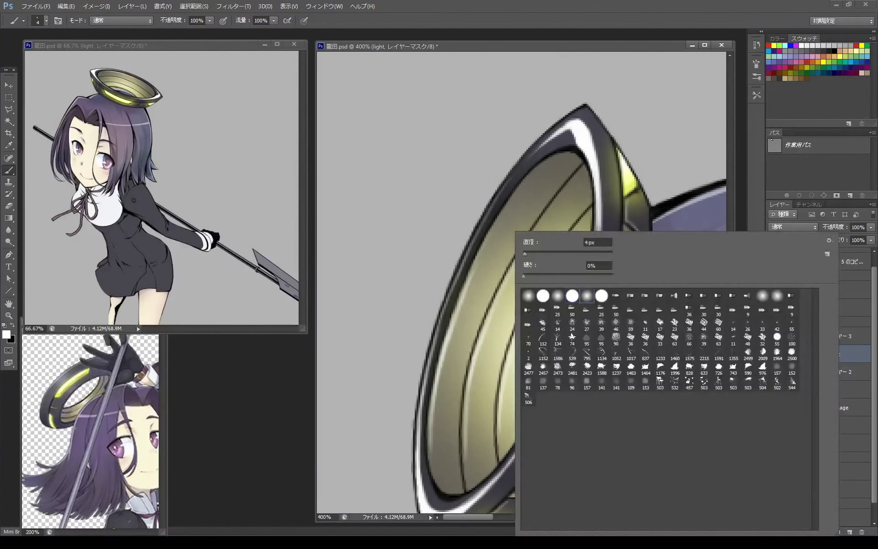
pyautogui.doubleClick(566, 293)
pyautogui.press('x')
pyautogui.moveTo(452, 324); pyautogui.dragTo(431, 442)
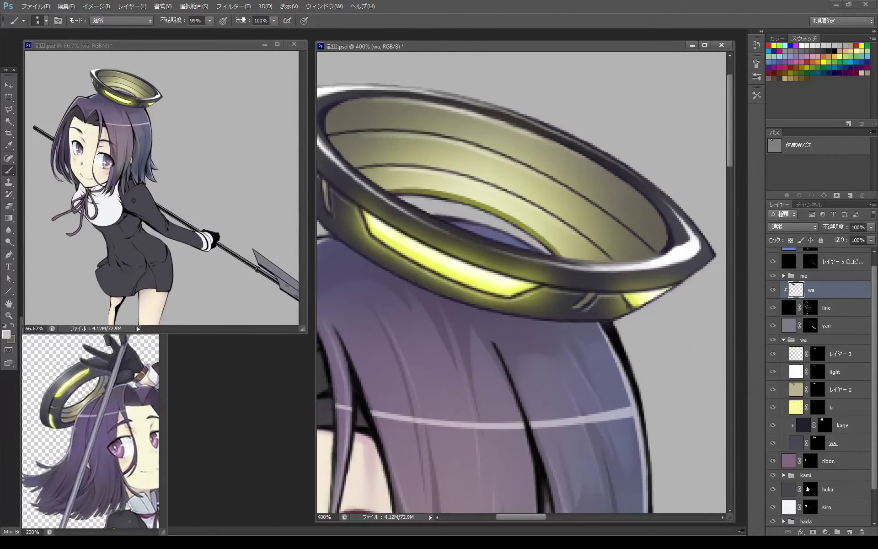
# Brighten the halo's inner band with soft light olive strokes
pyautogui.moveTo(565, 263); pyautogui.dragTo(621, 259)
pyautogui.press('x')
pyautogui.moveTo(457, 174)
pyautogui.mouseDown()
pyautogui.moveTo(514, 192)
pyautogui.moveTo(368, 131)
pyautogui.mouseUp()
pyautogui.moveTo(571, 187); pyautogui.dragTo(627, 229)
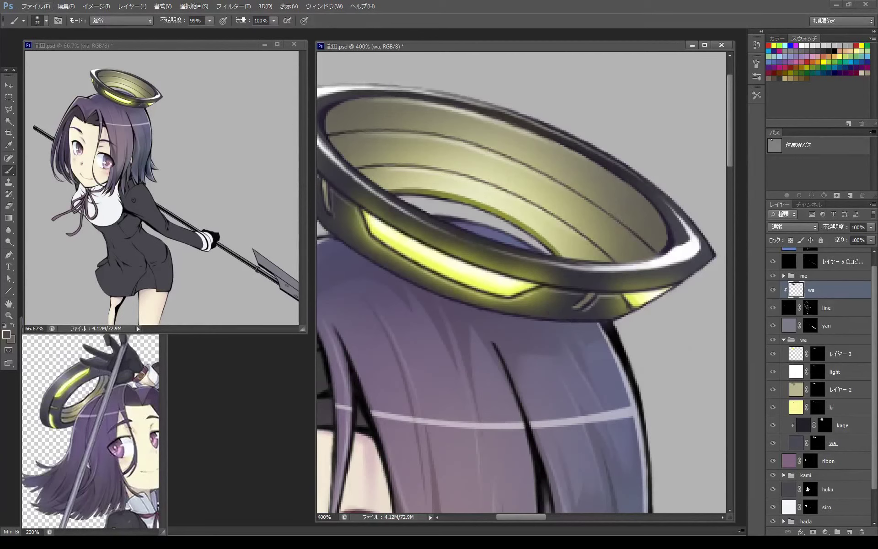
pyautogui.keyDown('alt'); pyautogui.click(503, 165); pyautogui.keyUp('alt')
pyautogui.moveTo(446, 172); pyautogui.dragTo(533, 204)
pyautogui.moveTo(398, 164); pyautogui.dragTo(496, 185)
pyautogui.moveTo(471, 142); pyautogui.dragTo(573, 228)
pyautogui.moveTo(439, 137); pyautogui.dragTo(601, 208)
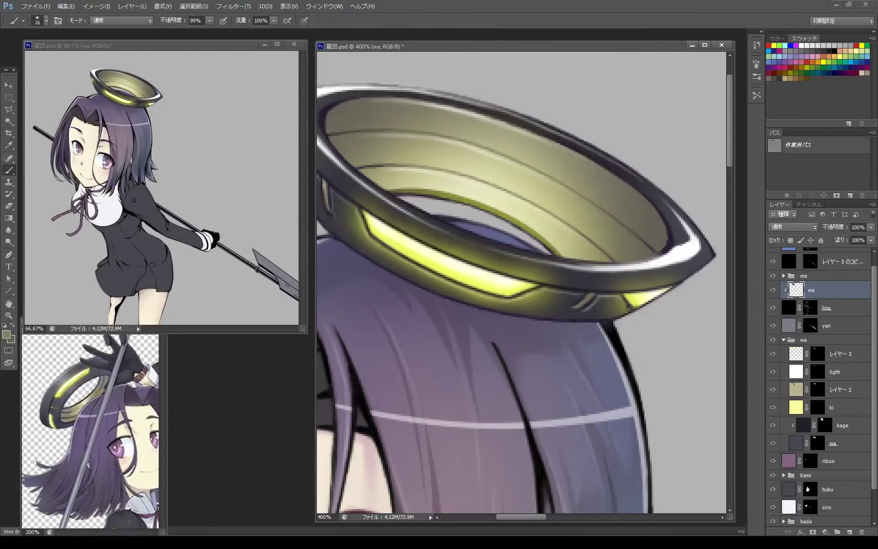
# With a smaller bright yellow brush, intensify the glowing stripes and the halo's right side
pyautogui.keyDown('alt'); pyautogui.click(471, 262); pyautogui.keyUp('alt')
pyautogui.press('[')
pyautogui.moveTo(361, 208); pyautogui.dragTo(548, 292)
pyautogui.moveTo(352, 201)
pyautogui.mouseDown()
pyautogui.moveTo(371, 231)
pyautogui.moveTo(519, 297)
pyautogui.moveTo(548, 297)
pyautogui.mouseUp()
pyautogui.moveTo(366, 224); pyautogui.dragTo(391, 247)
pyautogui.moveTo(503, 274); pyautogui.dragTo(549, 311)
pyautogui.moveTo(362, 169); pyautogui.dragTo(380, 201)
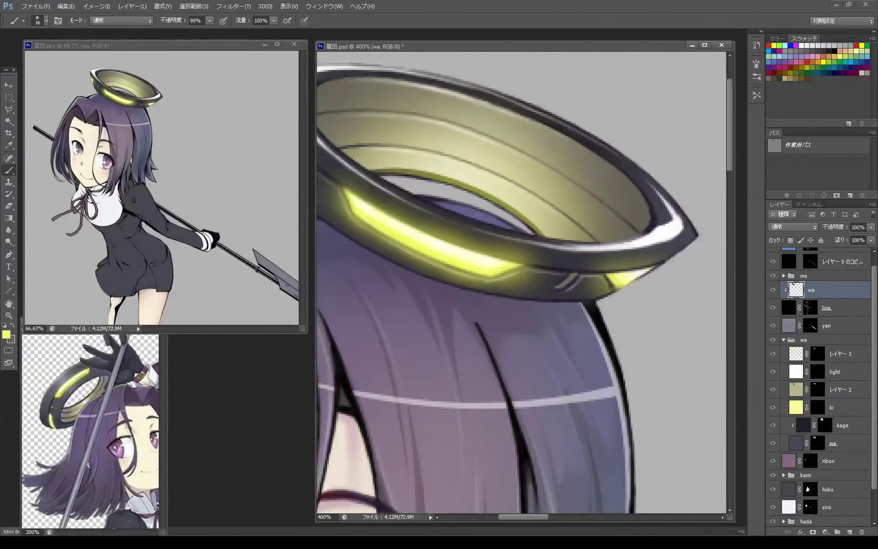
pyautogui.moveTo(502, 274); pyautogui.dragTo(411, 219)
pyautogui.moveTo(613, 286); pyautogui.dragTo(663, 263)
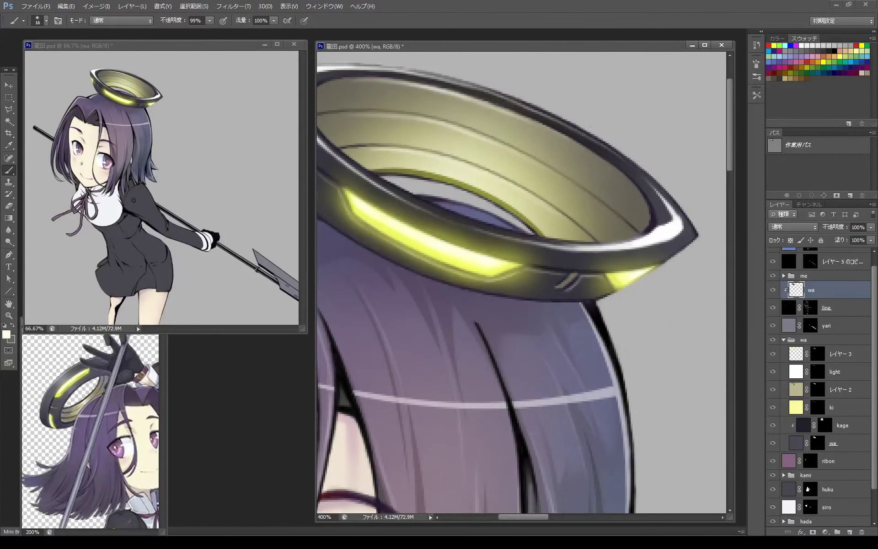
pyautogui.moveTo(502, 274); pyautogui.dragTo(514, 283)
pyautogui.moveTo(638, 281); pyautogui.dragTo(676, 260)
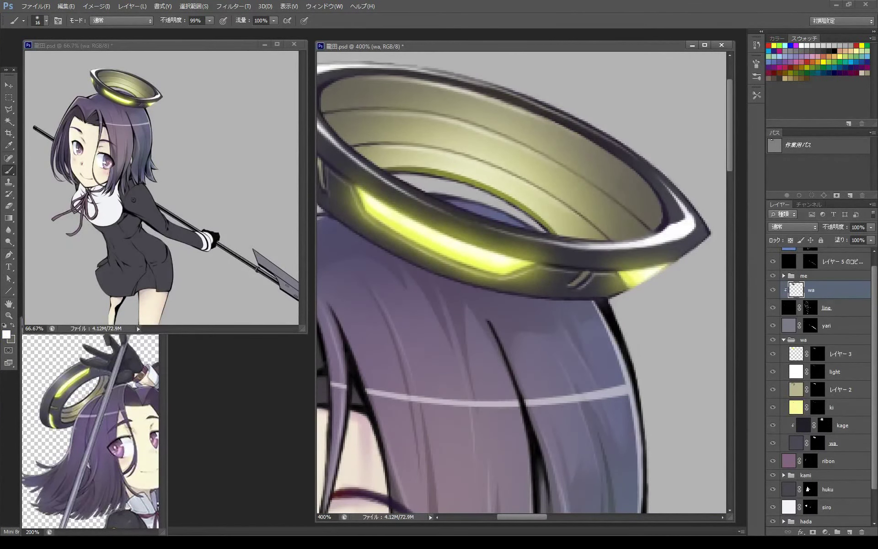
pyautogui.moveTo(502, 274)
pyautogui.mouseDown()
pyautogui.moveTo(553, 330)
pyautogui.moveTo(572, 368)
pyautogui.mouseUp()
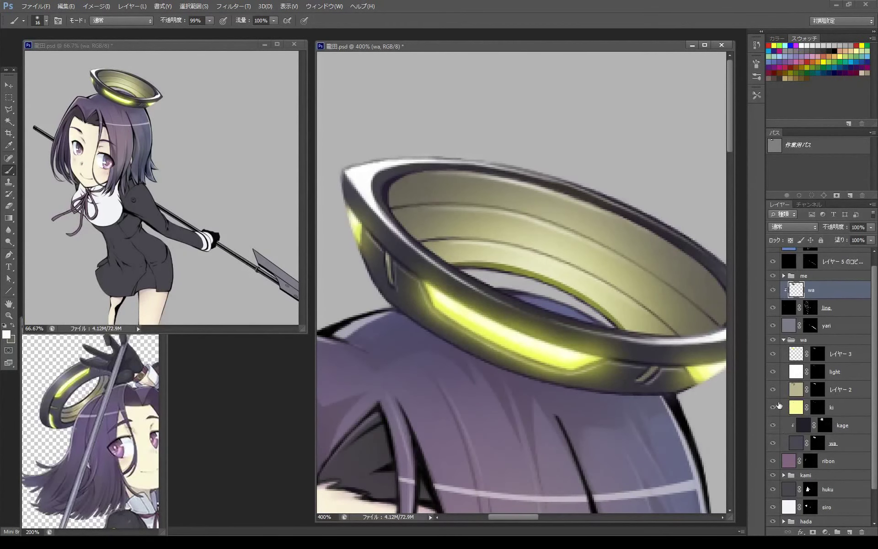
# Toggle the line art and halo shading layers on and off to compare the painting
pyautogui.click(772, 354)
pyautogui.click(773, 307)
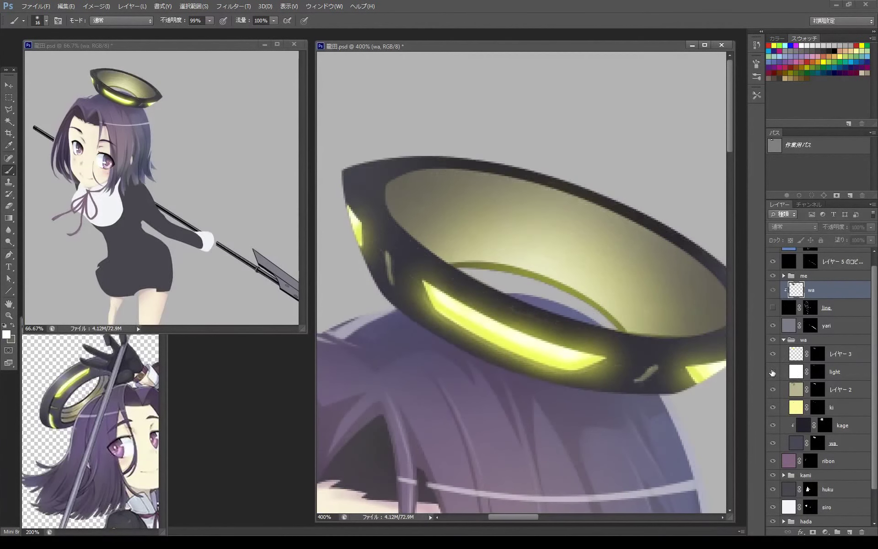
pyautogui.click(781, 443)
pyautogui.click(773, 307)
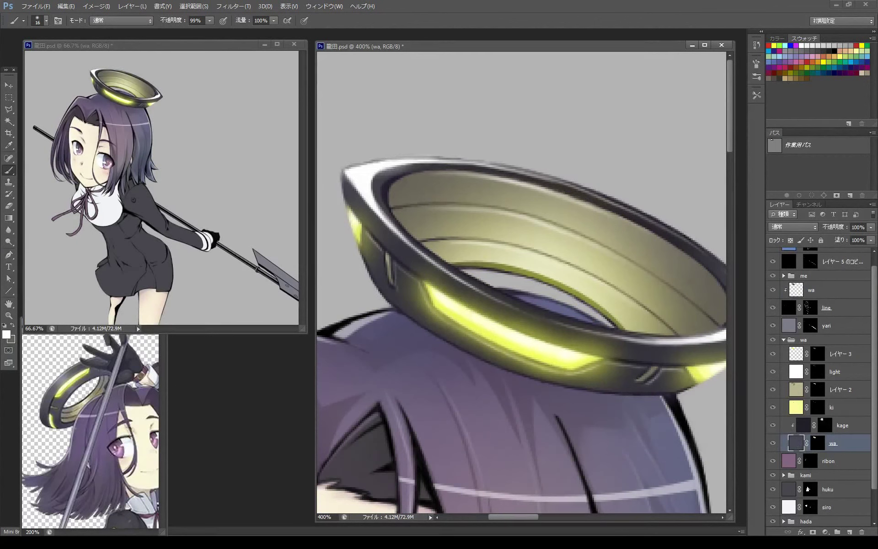
pyautogui.click(772, 426)
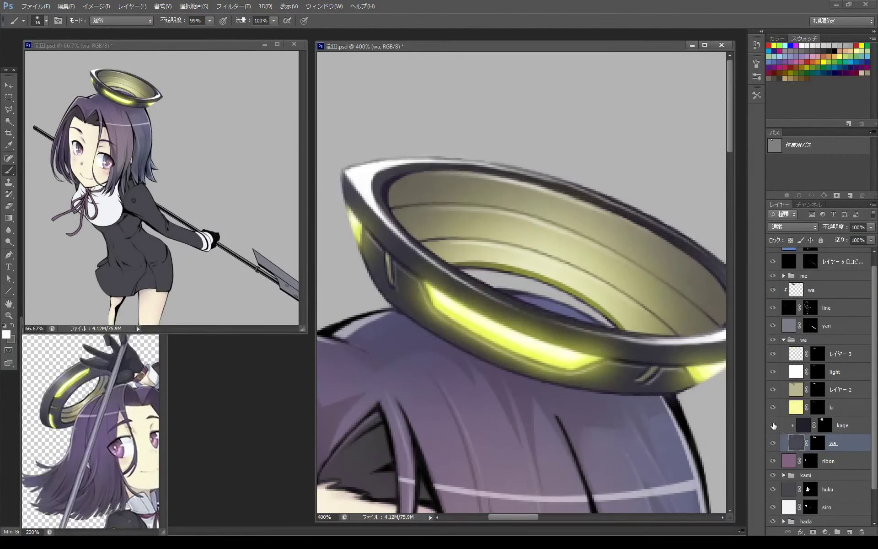
pyautogui.click(772, 425)
pyautogui.click(825, 426)
pyautogui.click(774, 422)
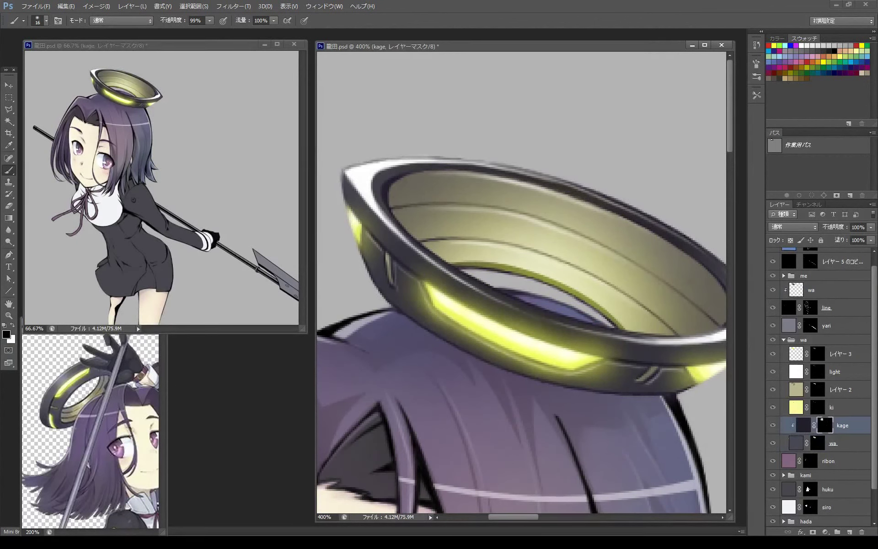
pyautogui.click(773, 425)
pyautogui.click(772, 307)
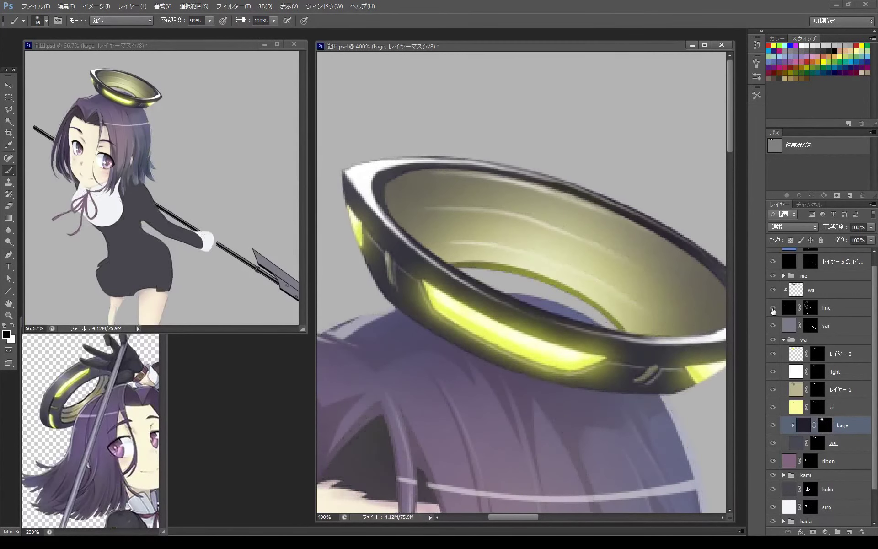
# Paint white highlights along the halo's top and upper-left rim on the wa layers
pyautogui.click(805, 443)
pyautogui.press('x')
pyautogui.press('[')
pyautogui.moveTo(347, 167); pyautogui.dragTo(544, 177)
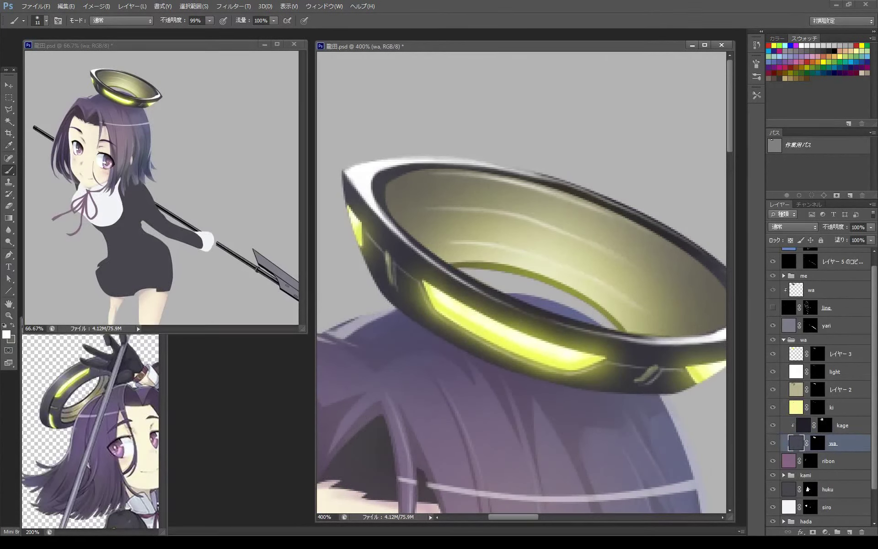
pyautogui.click(772, 308)
pyautogui.click(811, 290)
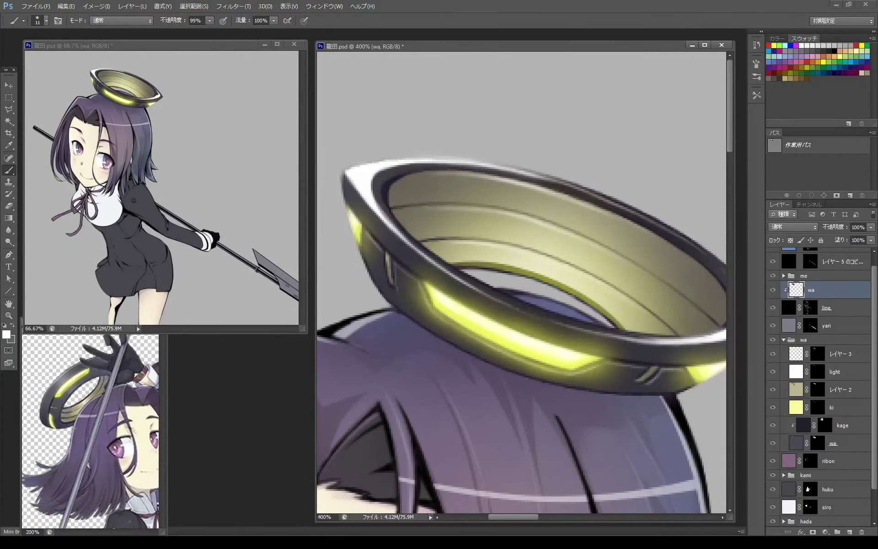
pyautogui.moveTo(344, 192); pyautogui.dragTo(453, 156)
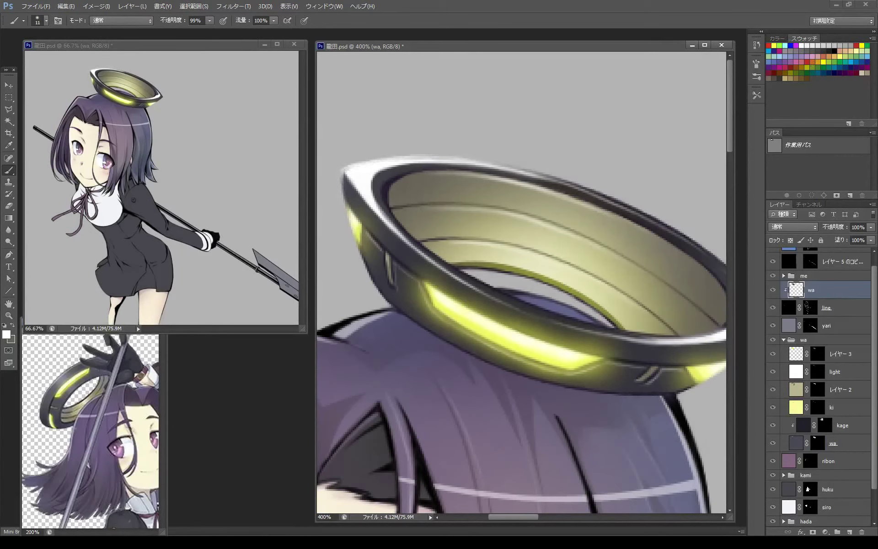
# Restore black as the paint colour, zoom out to the whole character, and save the artwork
pyautogui.press('x')
pyautogui.hotkey('ctrl', '1')
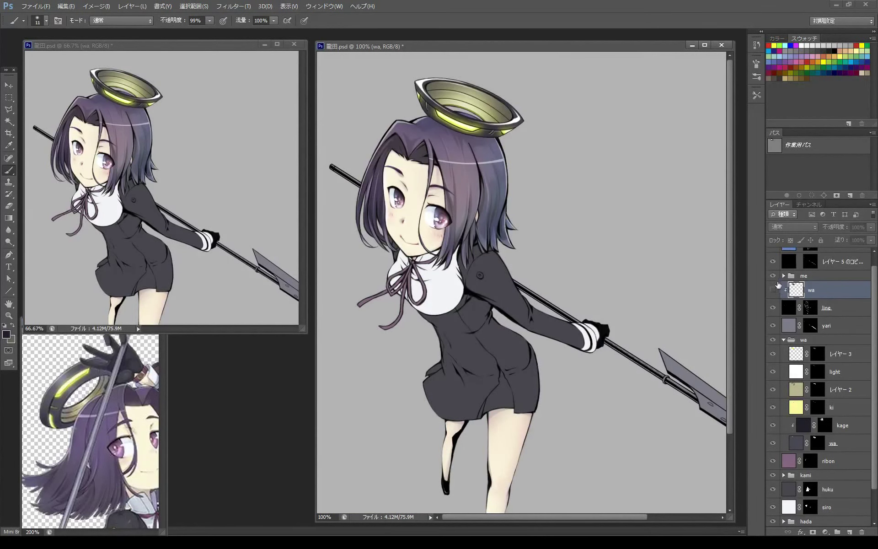
pyautogui.hotkey('ctrl', 's')
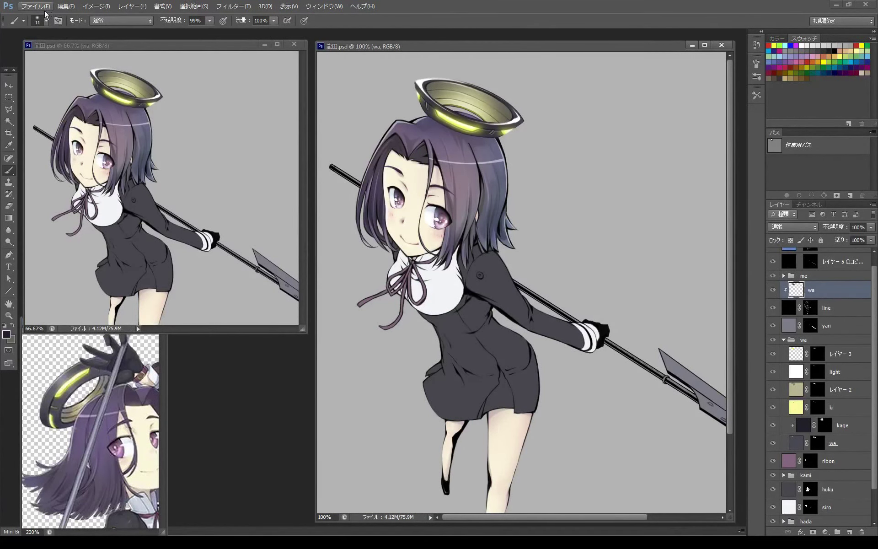
# Create a new blank document and handwrite '今日はここまで! see you' on it
pyautogui.click(42, 6)
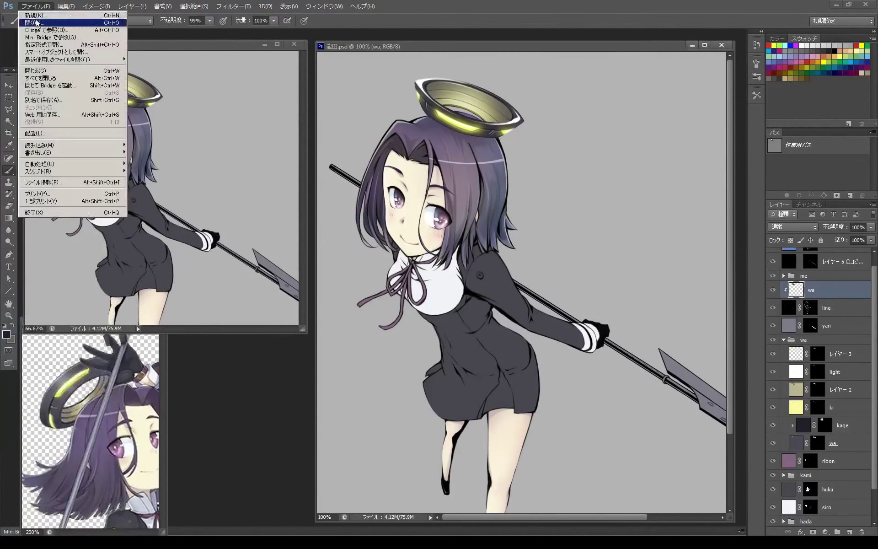
pyautogui.press('Return')
pyautogui.hotkey('ctrl', '+')
pyautogui.moveTo(176, 102)
pyautogui.mouseDown()
pyautogui.moveTo(152, 167)
pyautogui.moveTo(240, 147)
pyautogui.mouseUp()
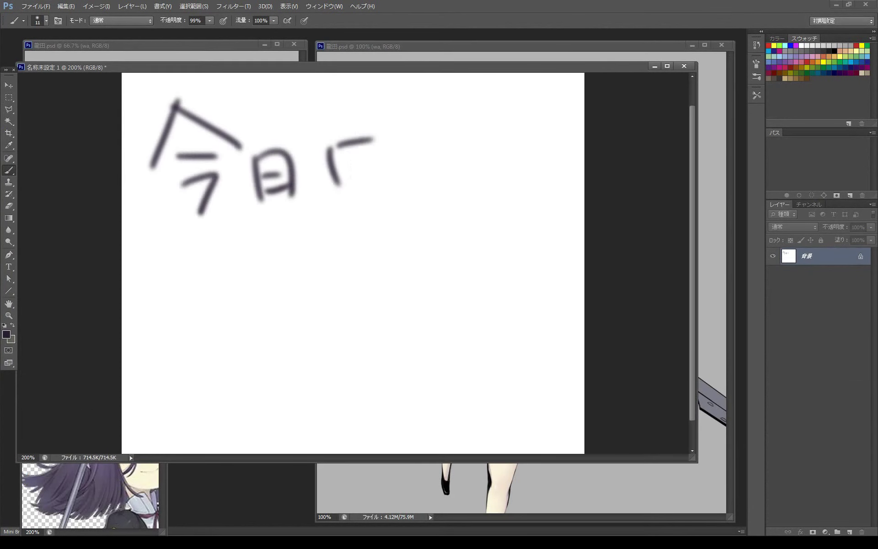
pyautogui.moveTo(361, 121); pyautogui.dragTo(398, 181)
pyautogui.moveTo(340, 261); pyautogui.dragTo(412, 313)
pyautogui.moveTo(535, 224); pyautogui.dragTo(531, 315)
pyautogui.moveTo(208, 357); pyautogui.dragTo(202, 427)
pyautogui.moveTo(228, 390)
pyautogui.mouseDown()
pyautogui.moveTo(285, 405)
pyautogui.moveTo(350, 405)
pyautogui.mouseUp()
pyautogui.moveTo(423, 365); pyautogui.dragTo(390, 452)
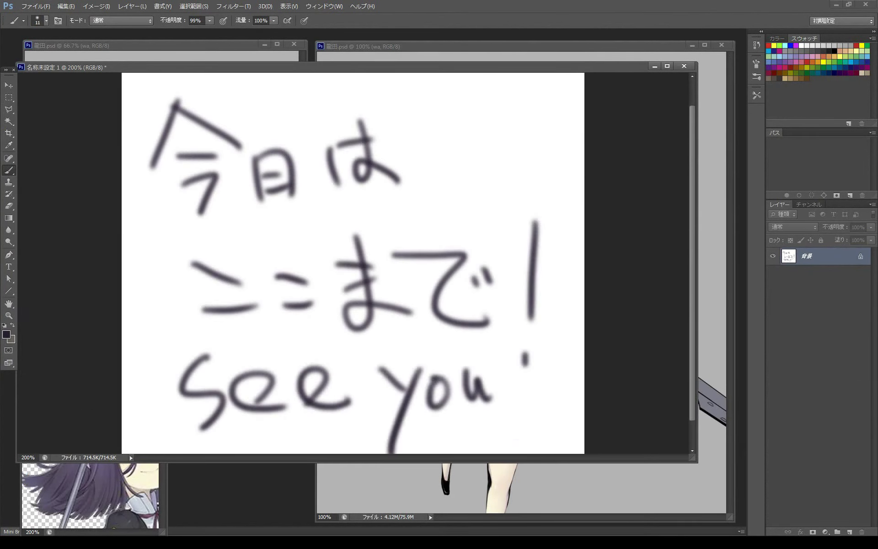